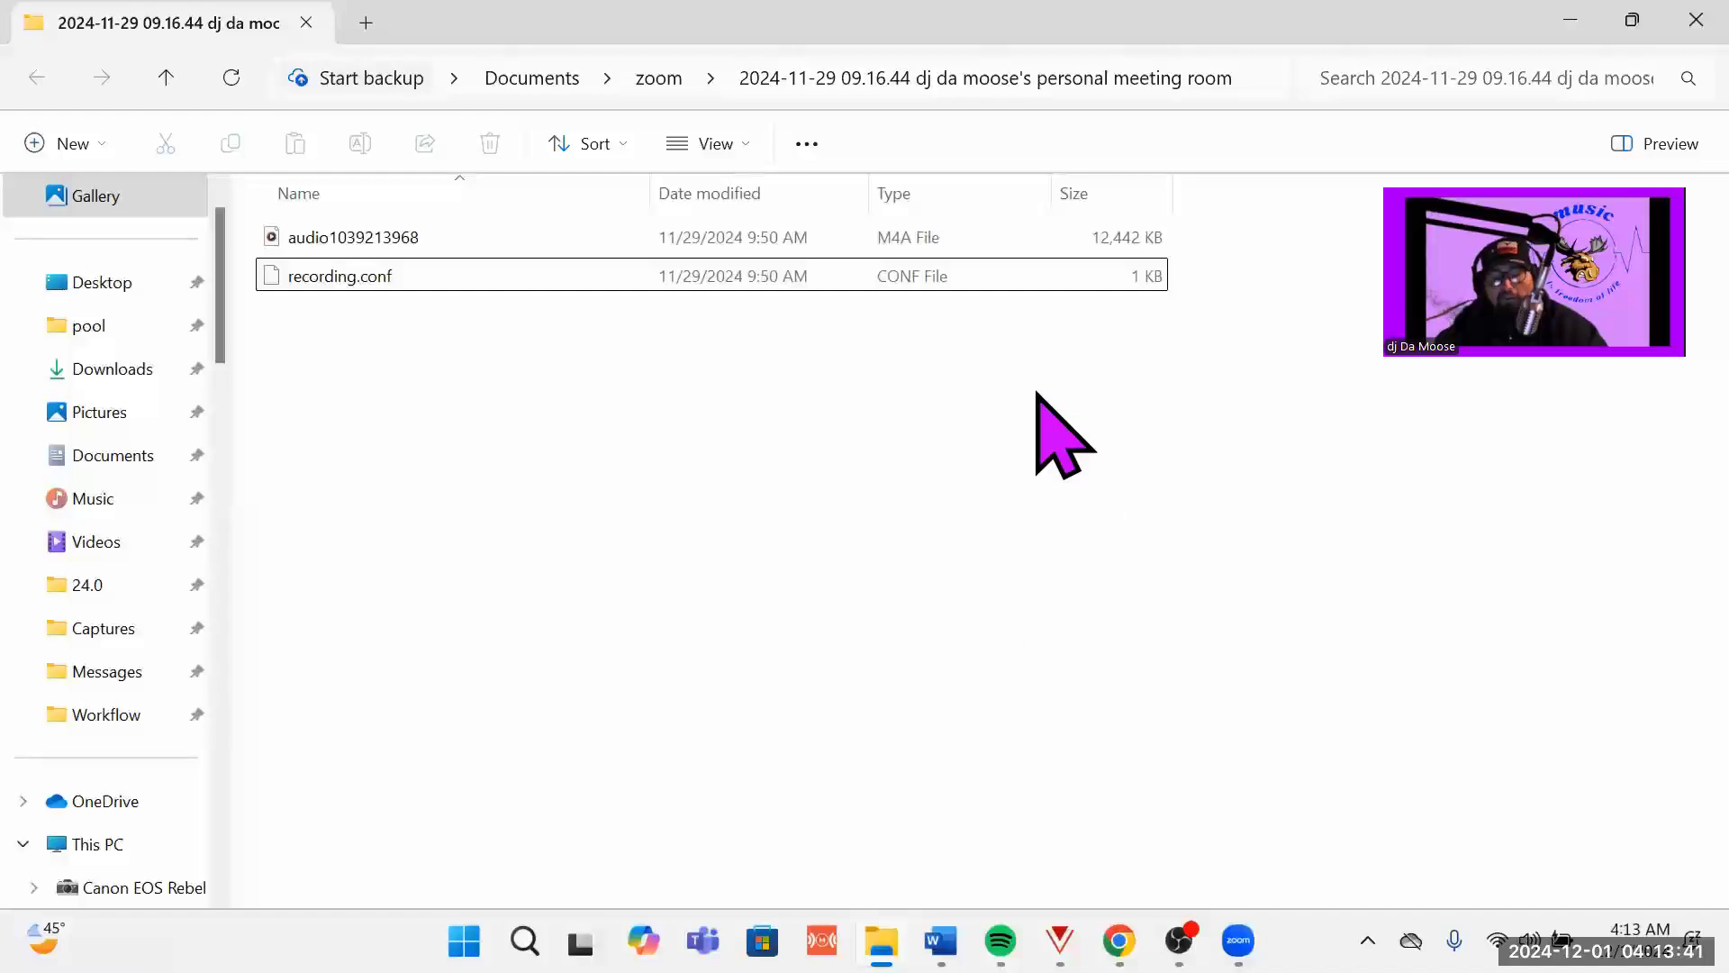
- Minimize the current folder window and open a new File Explorer window
{"action": "left_click", "coordinate": [1572, 20]}
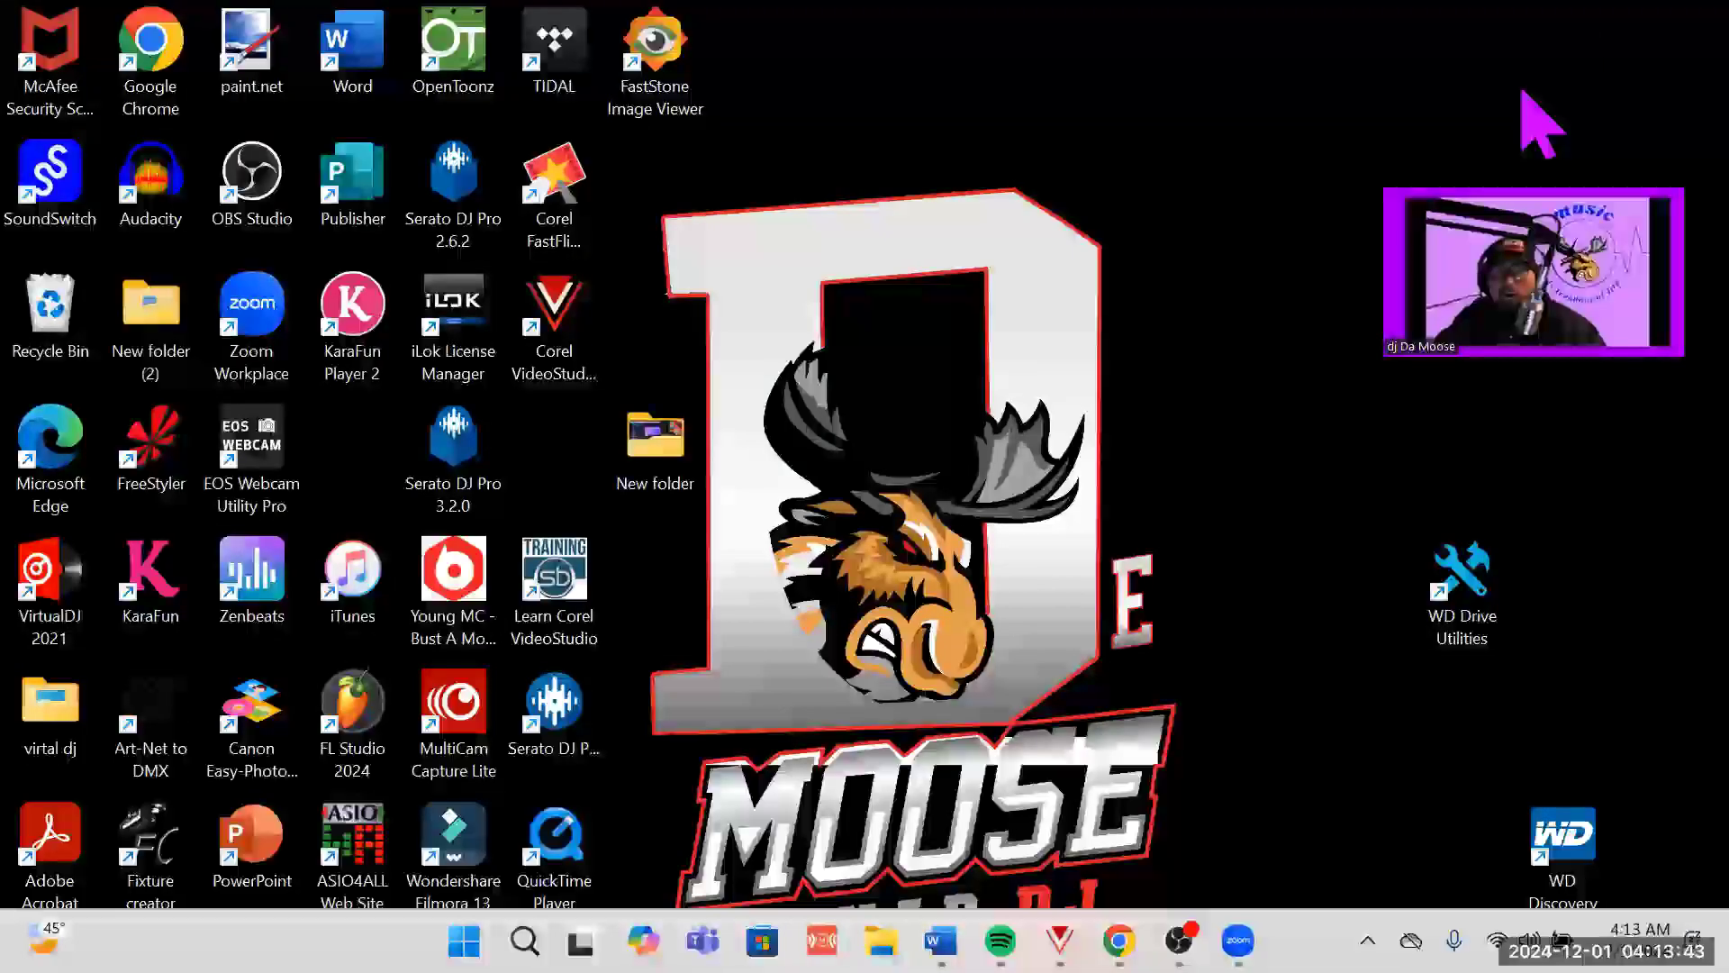
{"action": "mouse_move", "coordinate": [1178, 941]}
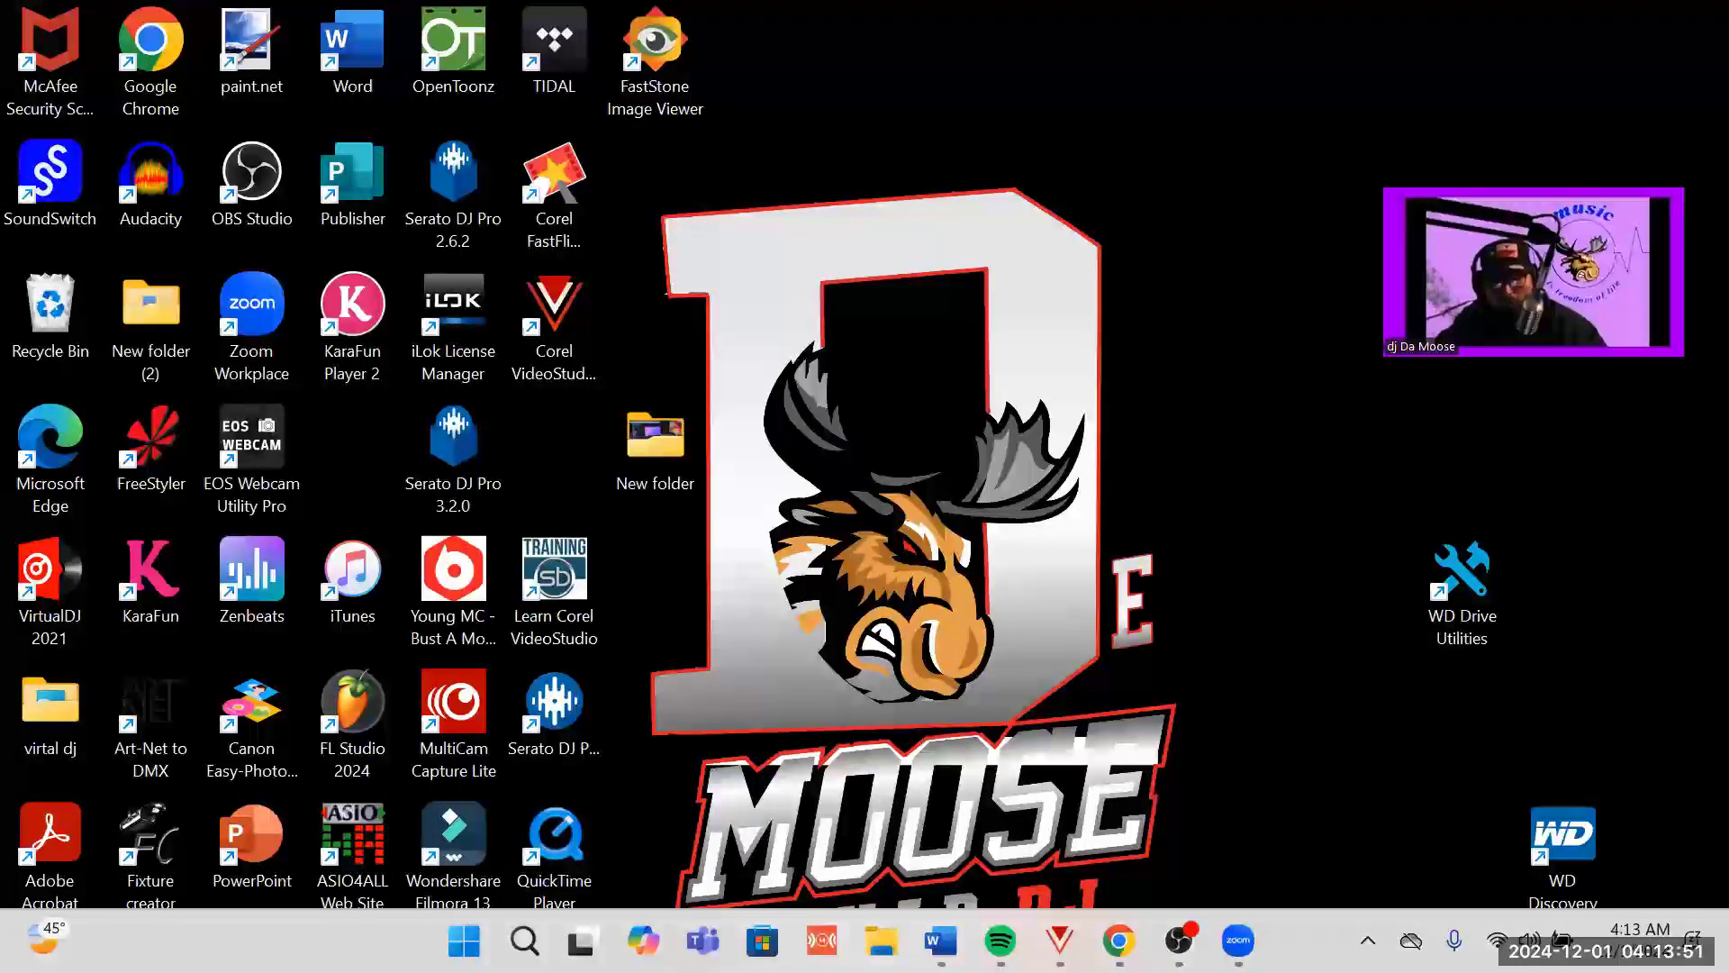
{"action": "key", "text": "super+e"}
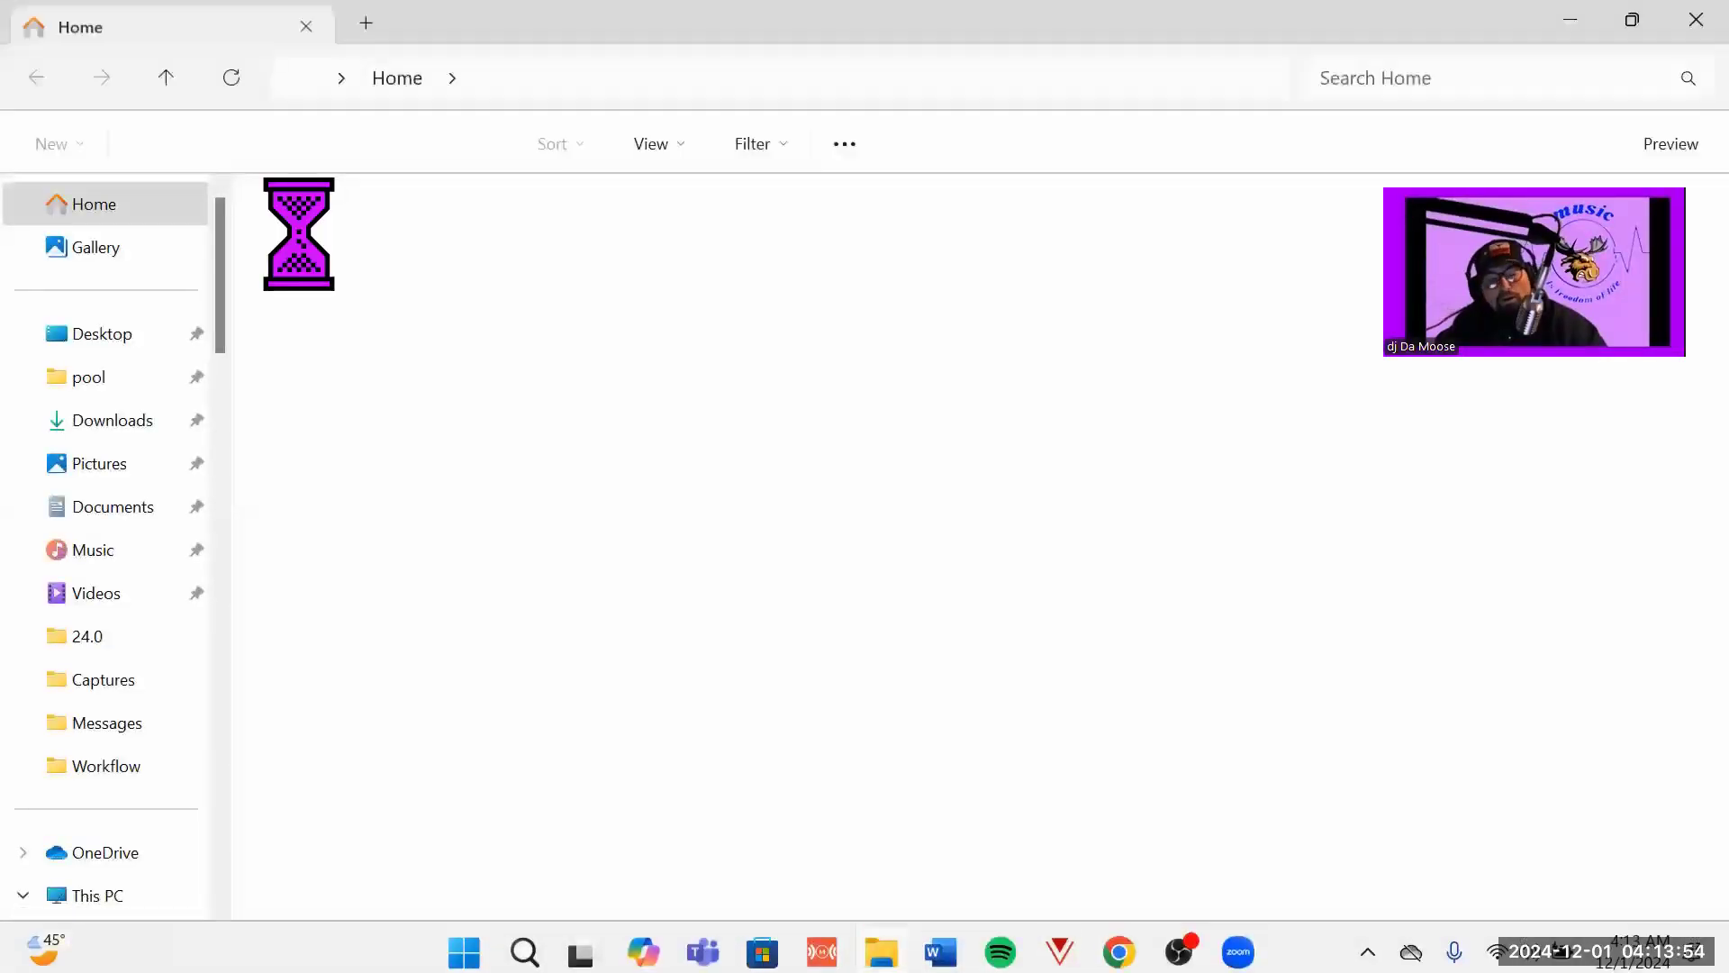
- Go to Local Disk (D:) and select the holloween 2024 folder
{"action": "left_click_drag", "start_coordinate": [218, 247], "coordinate": [230, 390]}
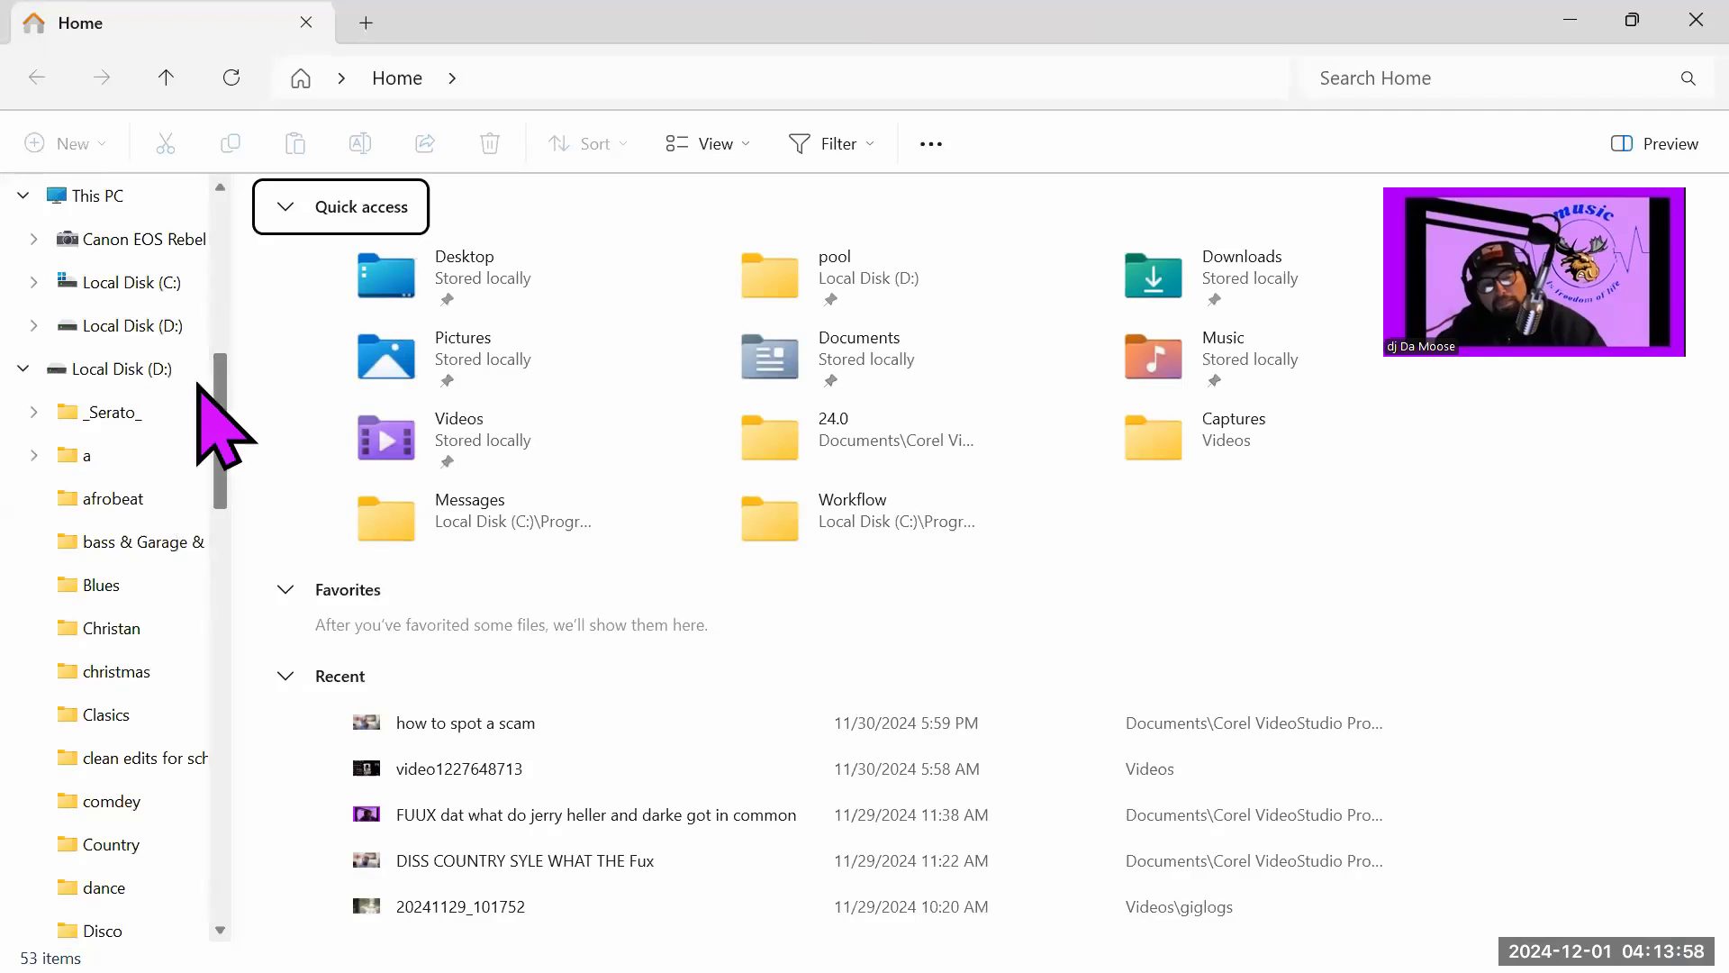
{"action": "left_click", "coordinate": [113, 361]}
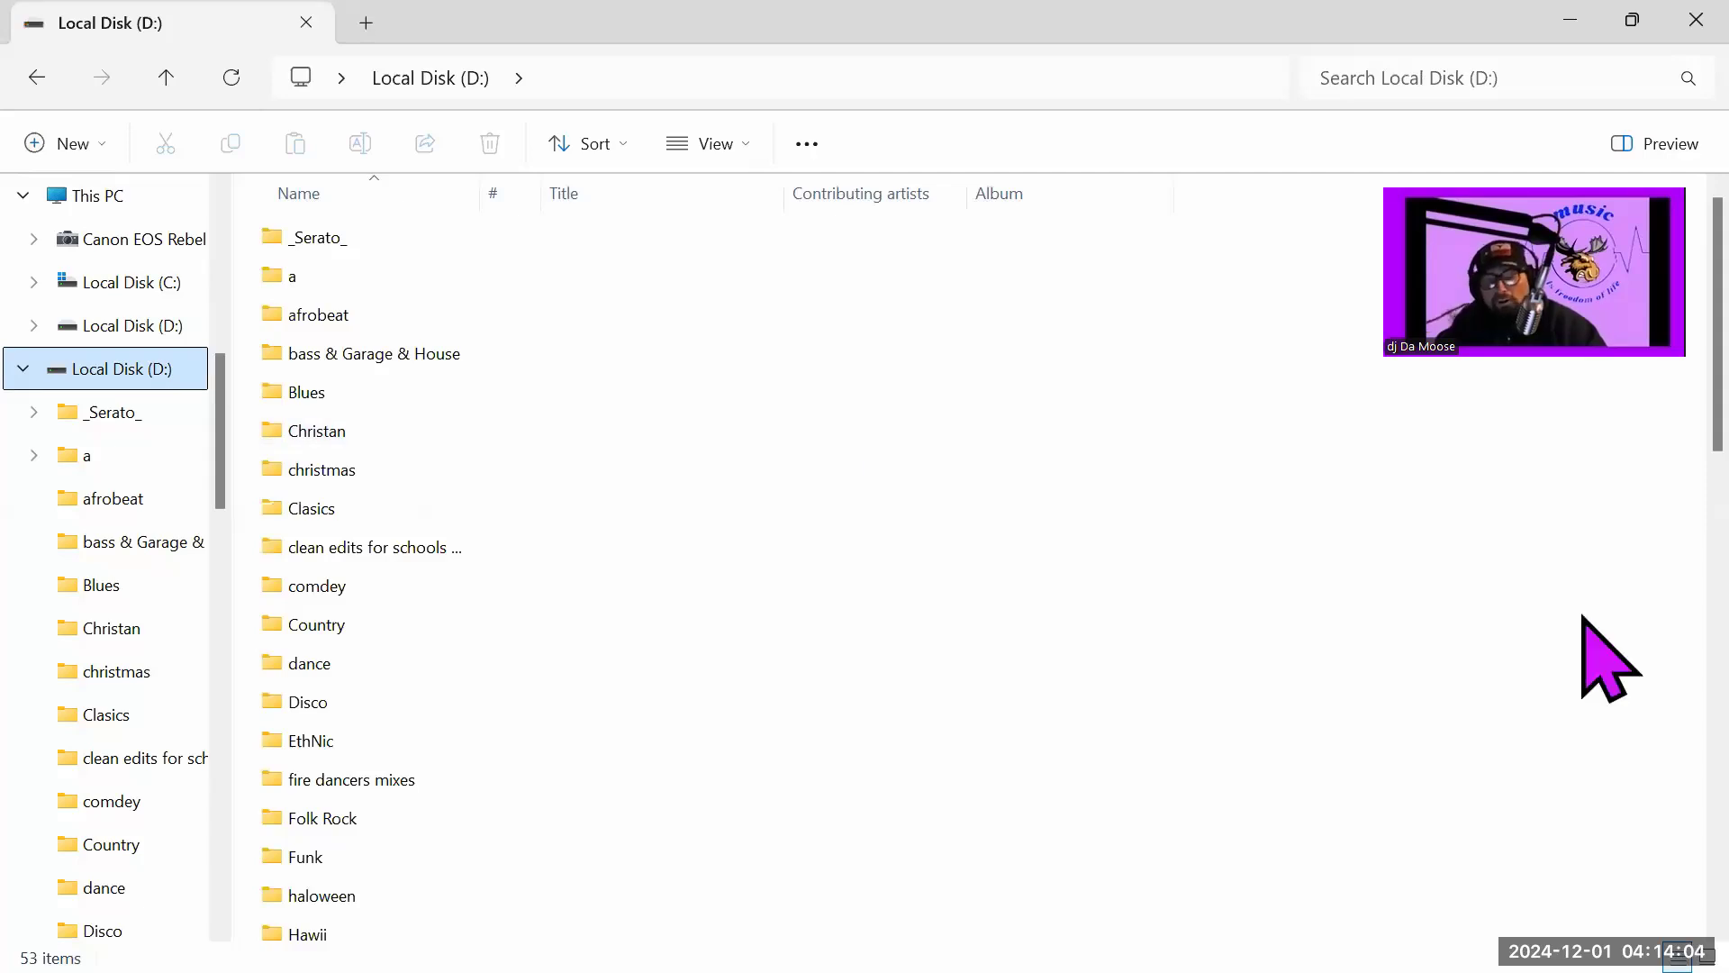
{"action": "scroll", "coordinate": [1582, 378], "scroll_direction": "down", "scroll_amount": 3}
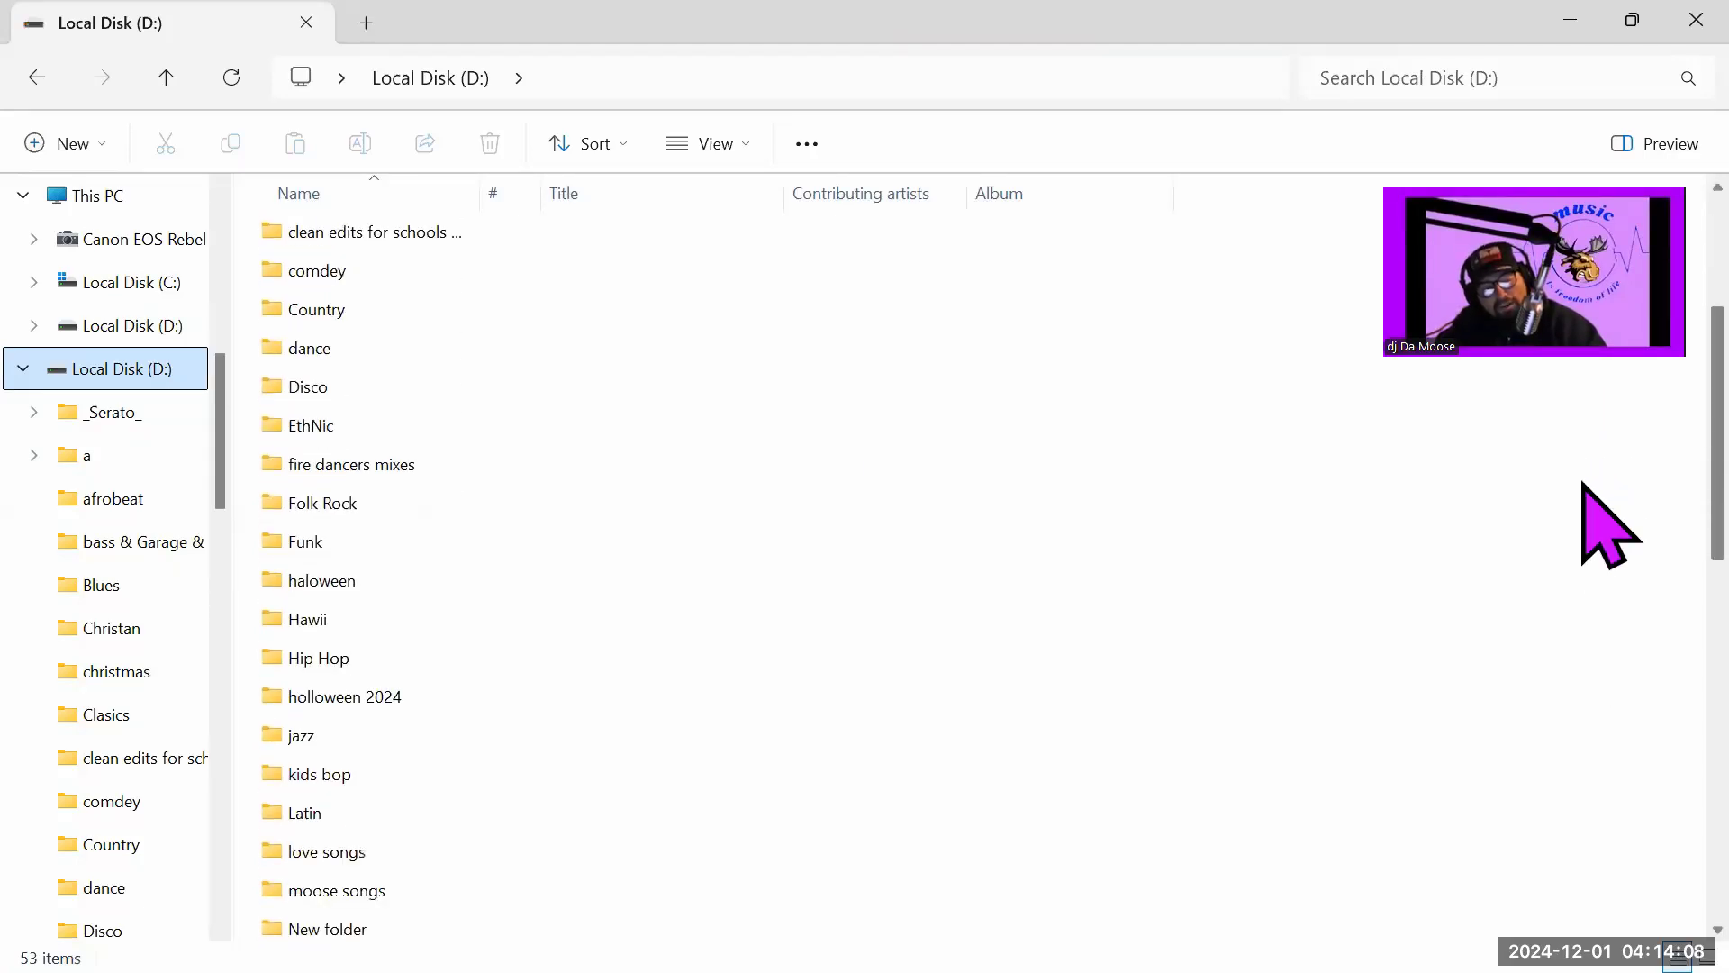
{"action": "scroll", "coordinate": [1582, 505], "scroll_direction": "down", "scroll_amount": 1}
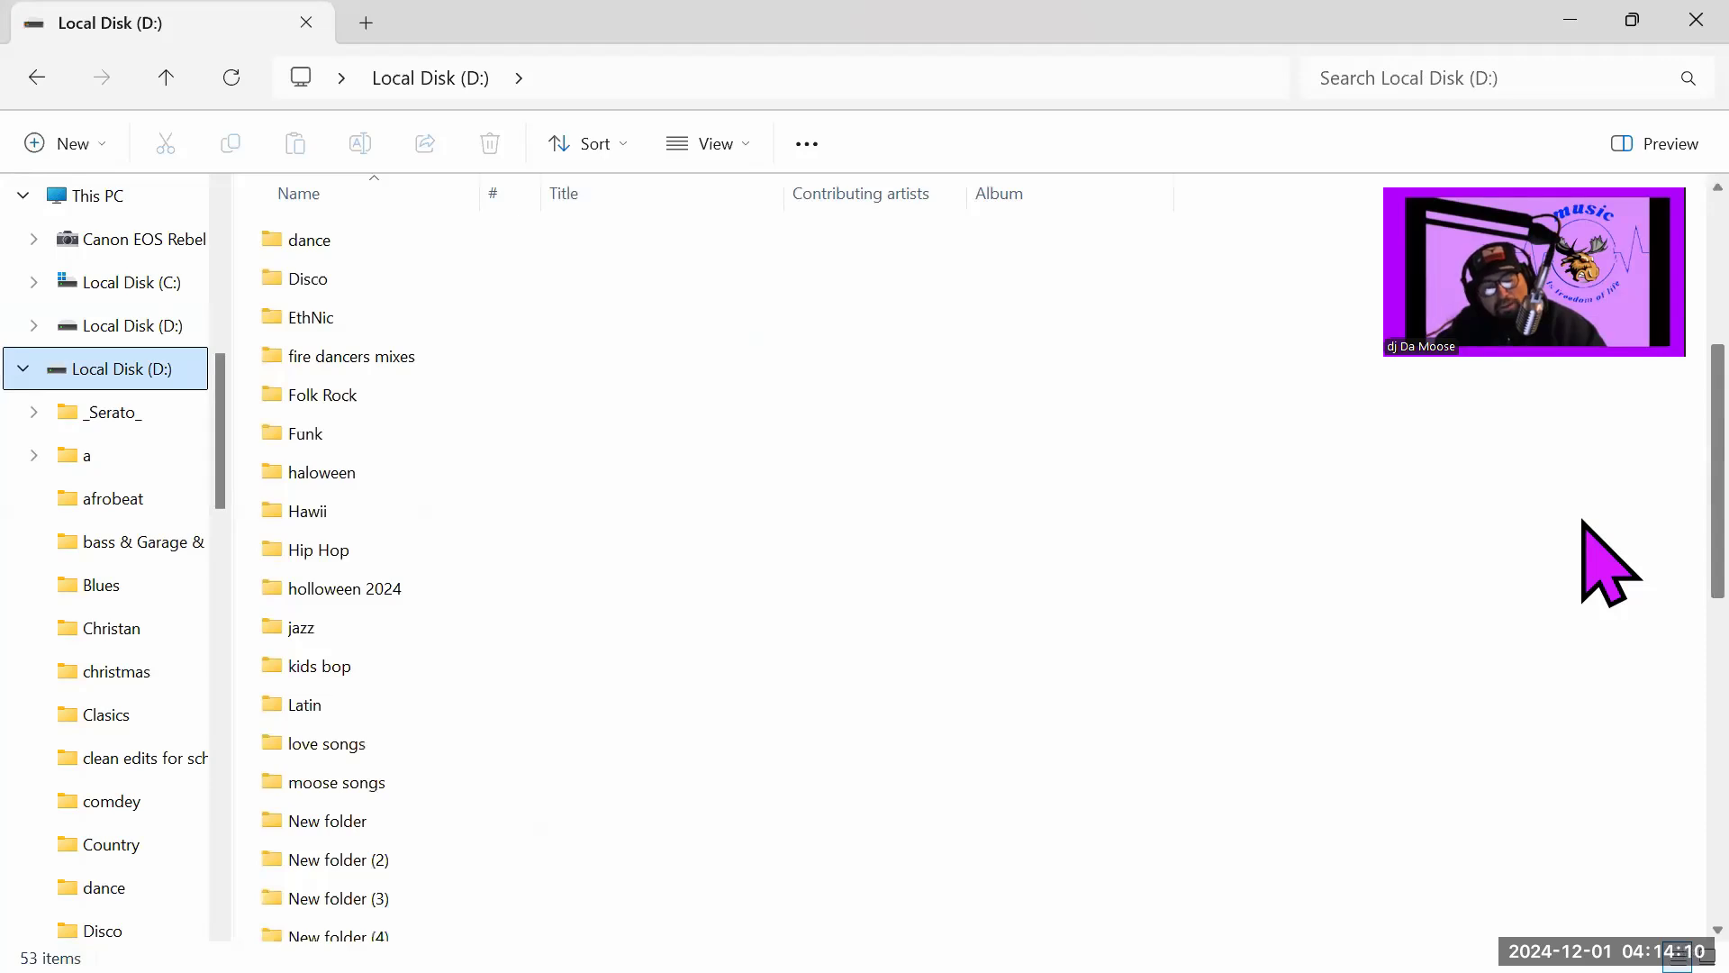
{"action": "left_click", "coordinate": [425, 592]}
- Open holloween 2024, then its 10-19-2024 subfolder, and scroll through the 29 songs
{"action": "double_click", "coordinate": [425, 593]}
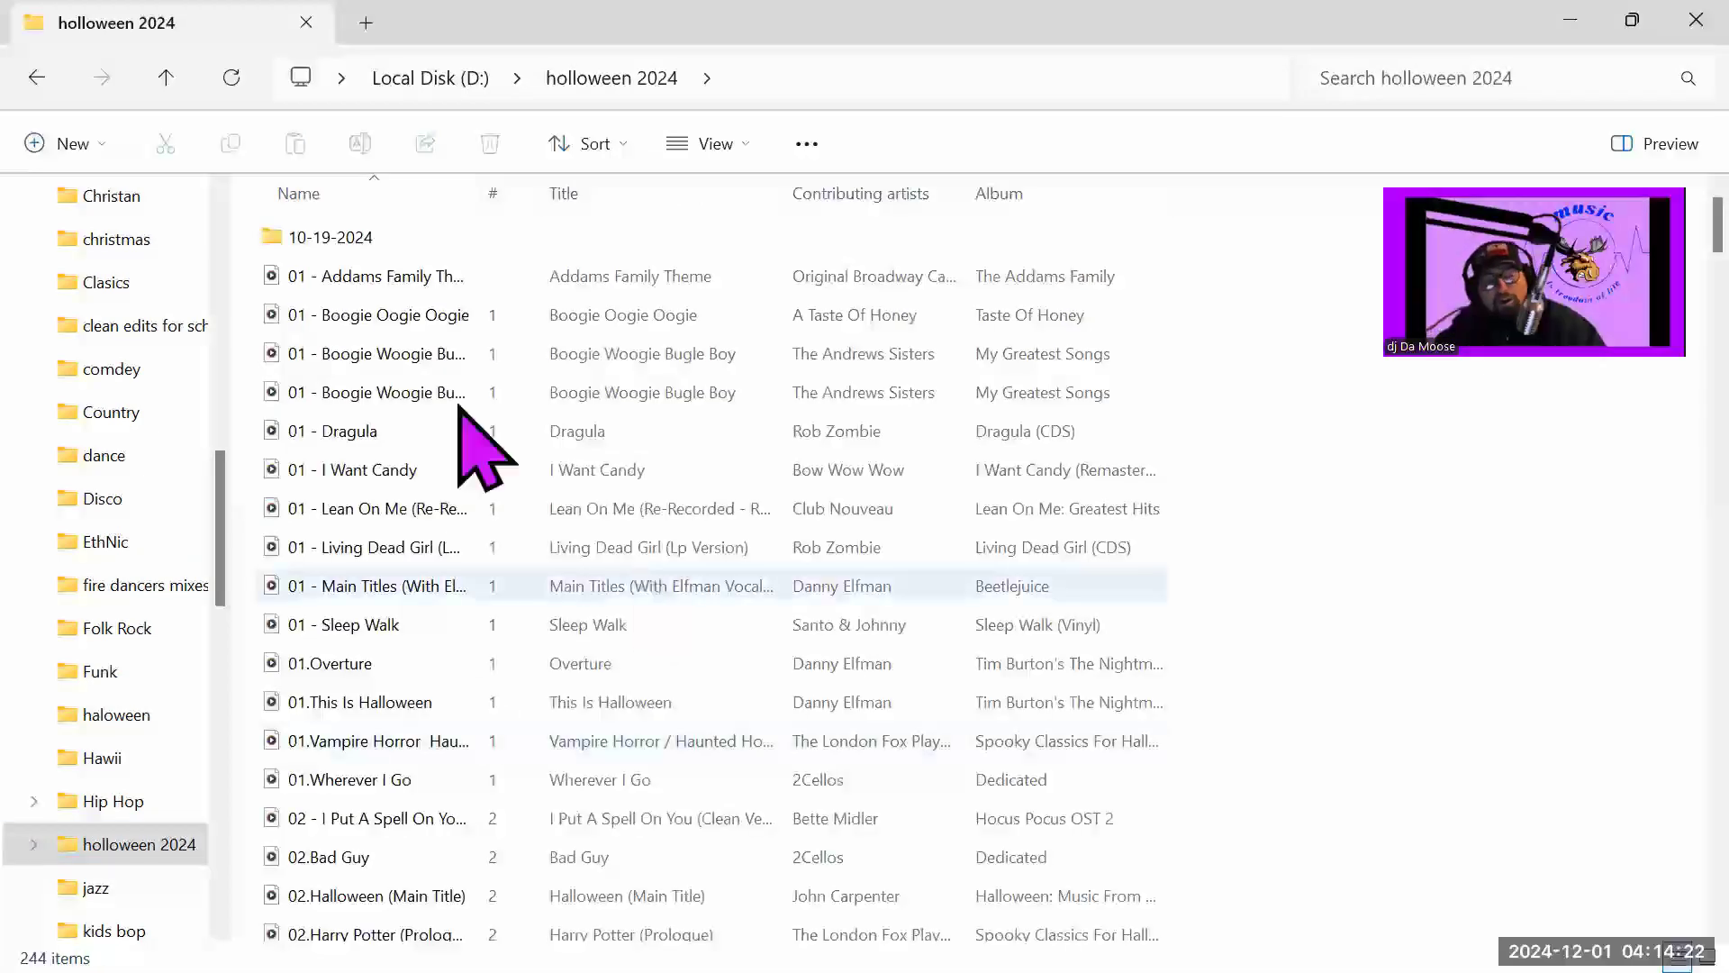
{"action": "double_click", "coordinate": [336, 239]}
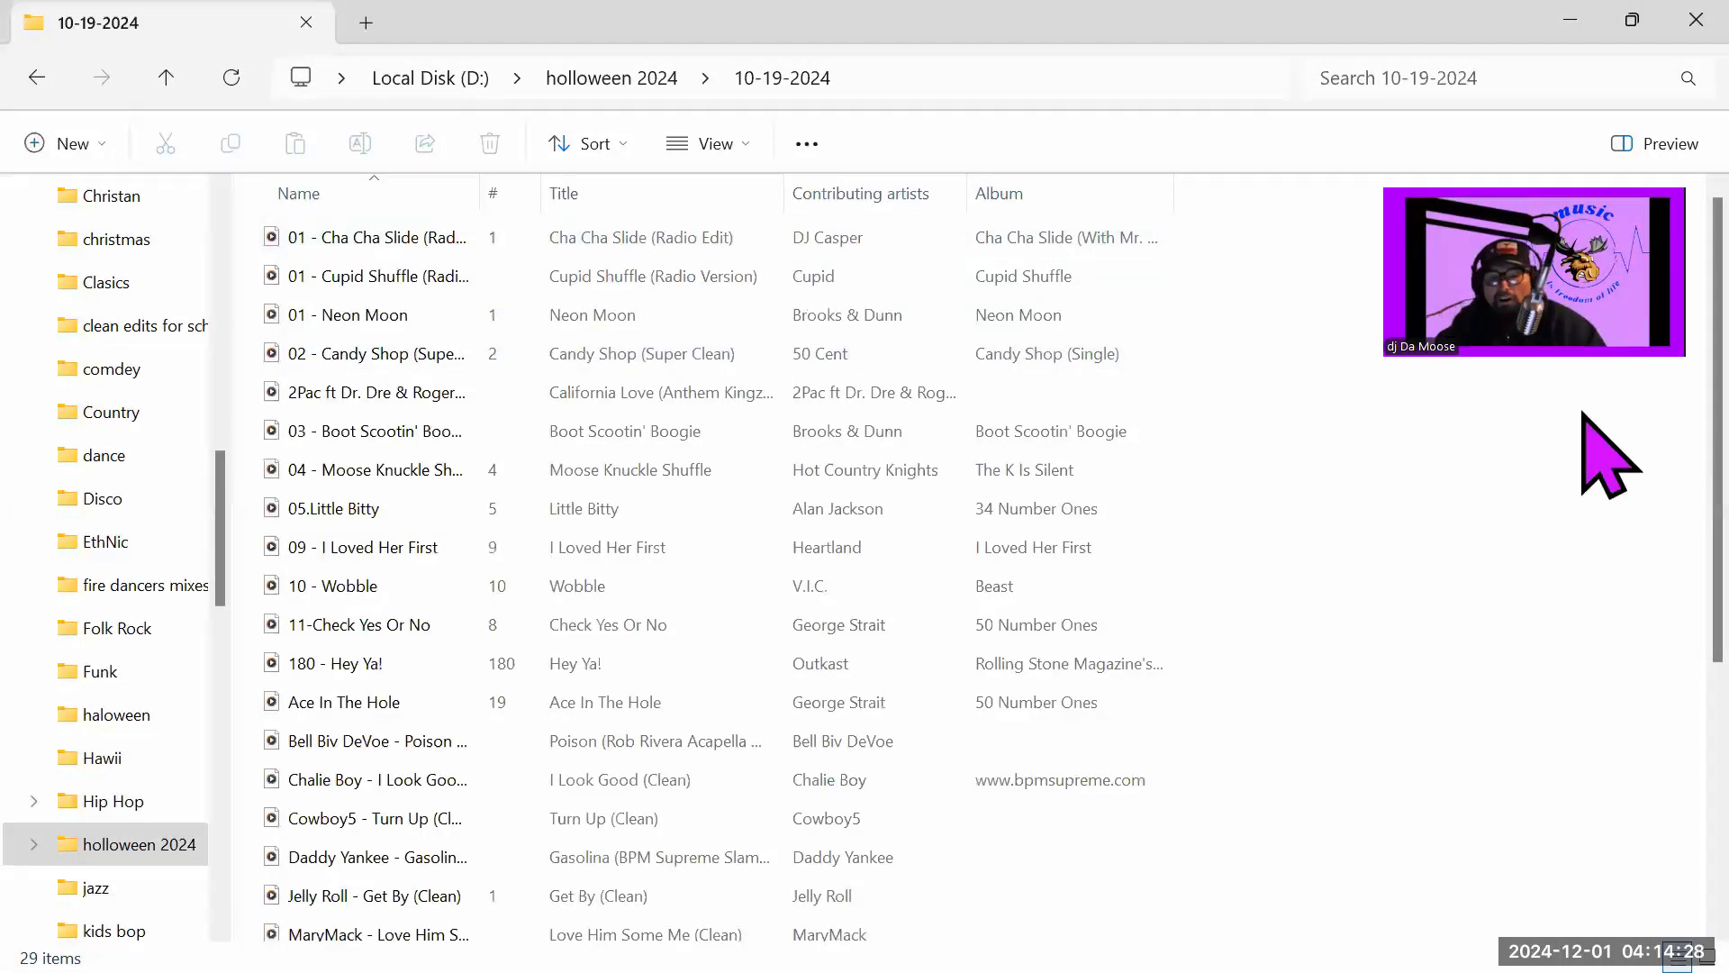
{"action": "scroll", "coordinate": [1605, 522], "scroll_direction": "down", "scroll_amount": 2}
{"action": "scroll", "coordinate": [1585, 523], "scroll_direction": "down", "scroll_amount": 3}
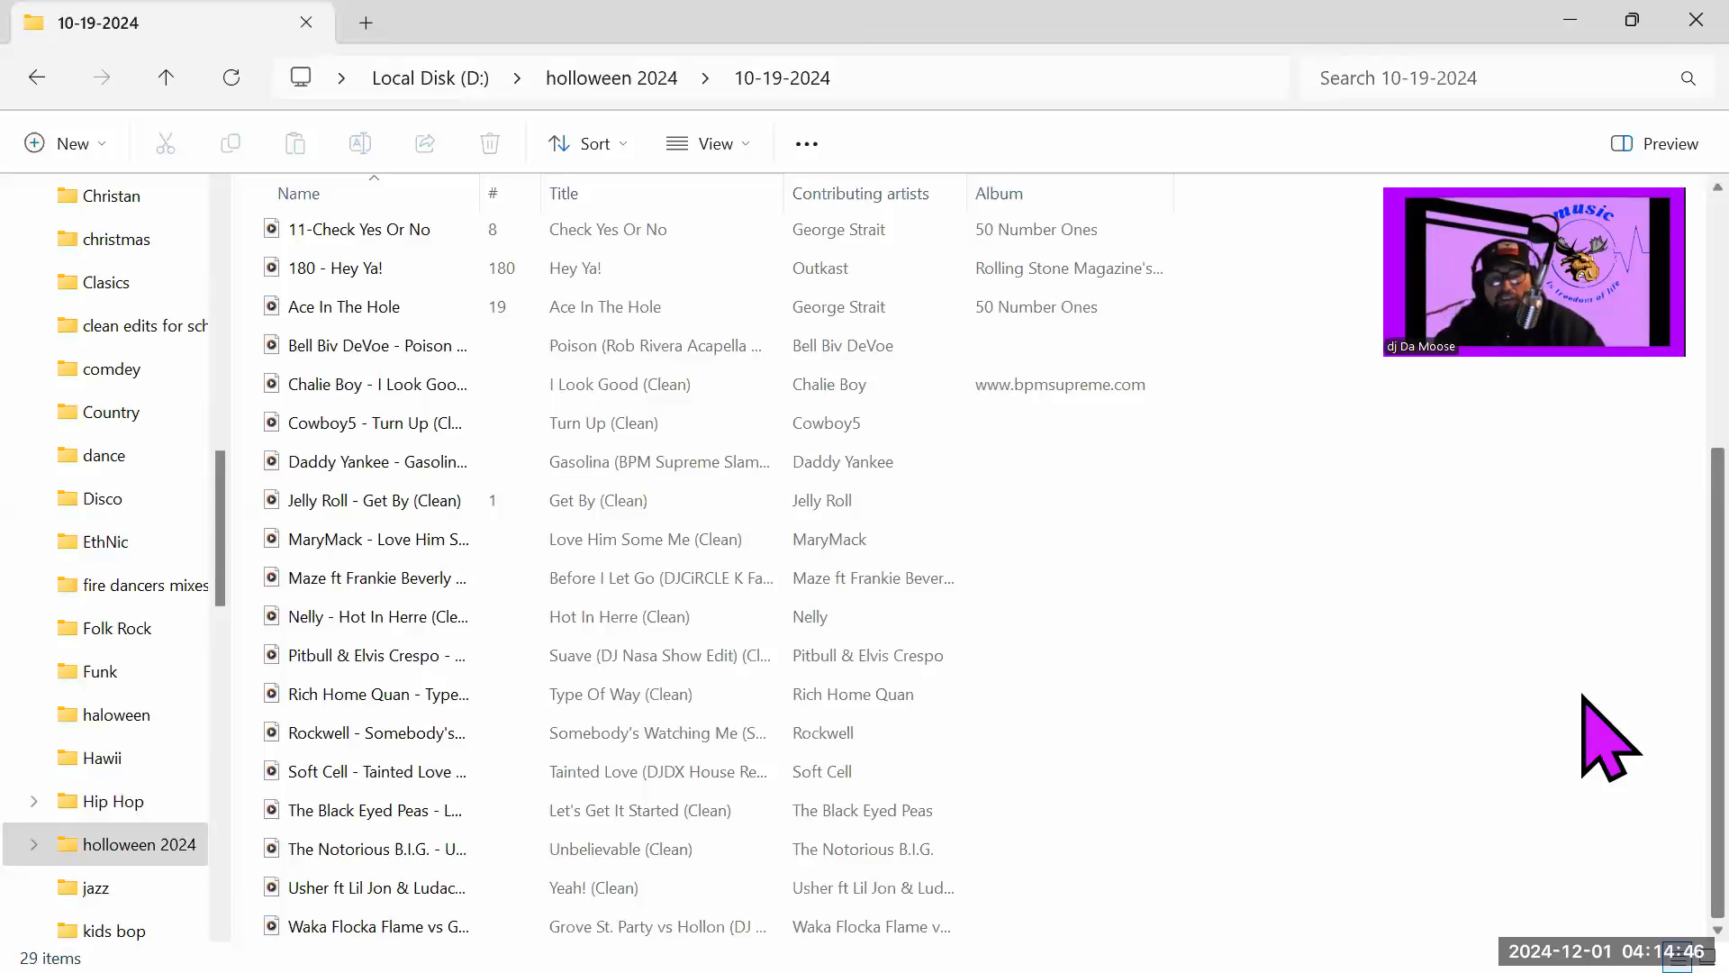
{"action": "scroll", "coordinate": [1584, 387], "scroll_direction": "up", "scroll_amount": 5}
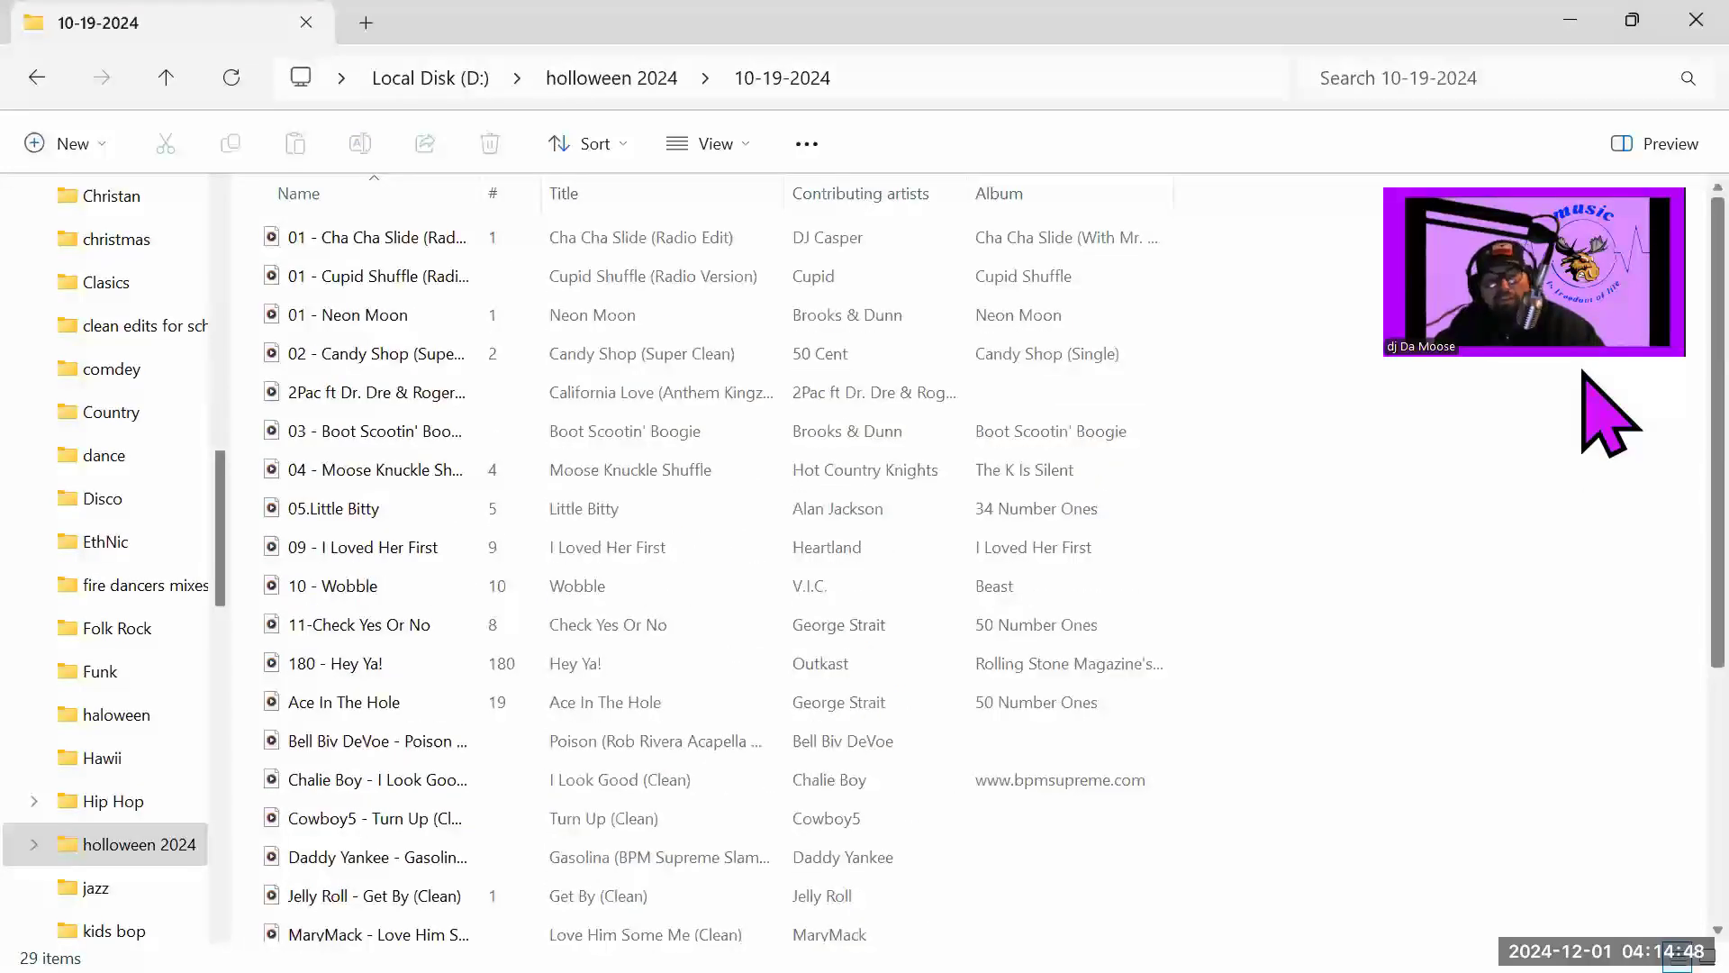
- Cut the 10-19-2024 folder from holloween 2024 and paste it onto Local Disk (D:)
{"action": "left_click", "coordinate": [165, 77]}
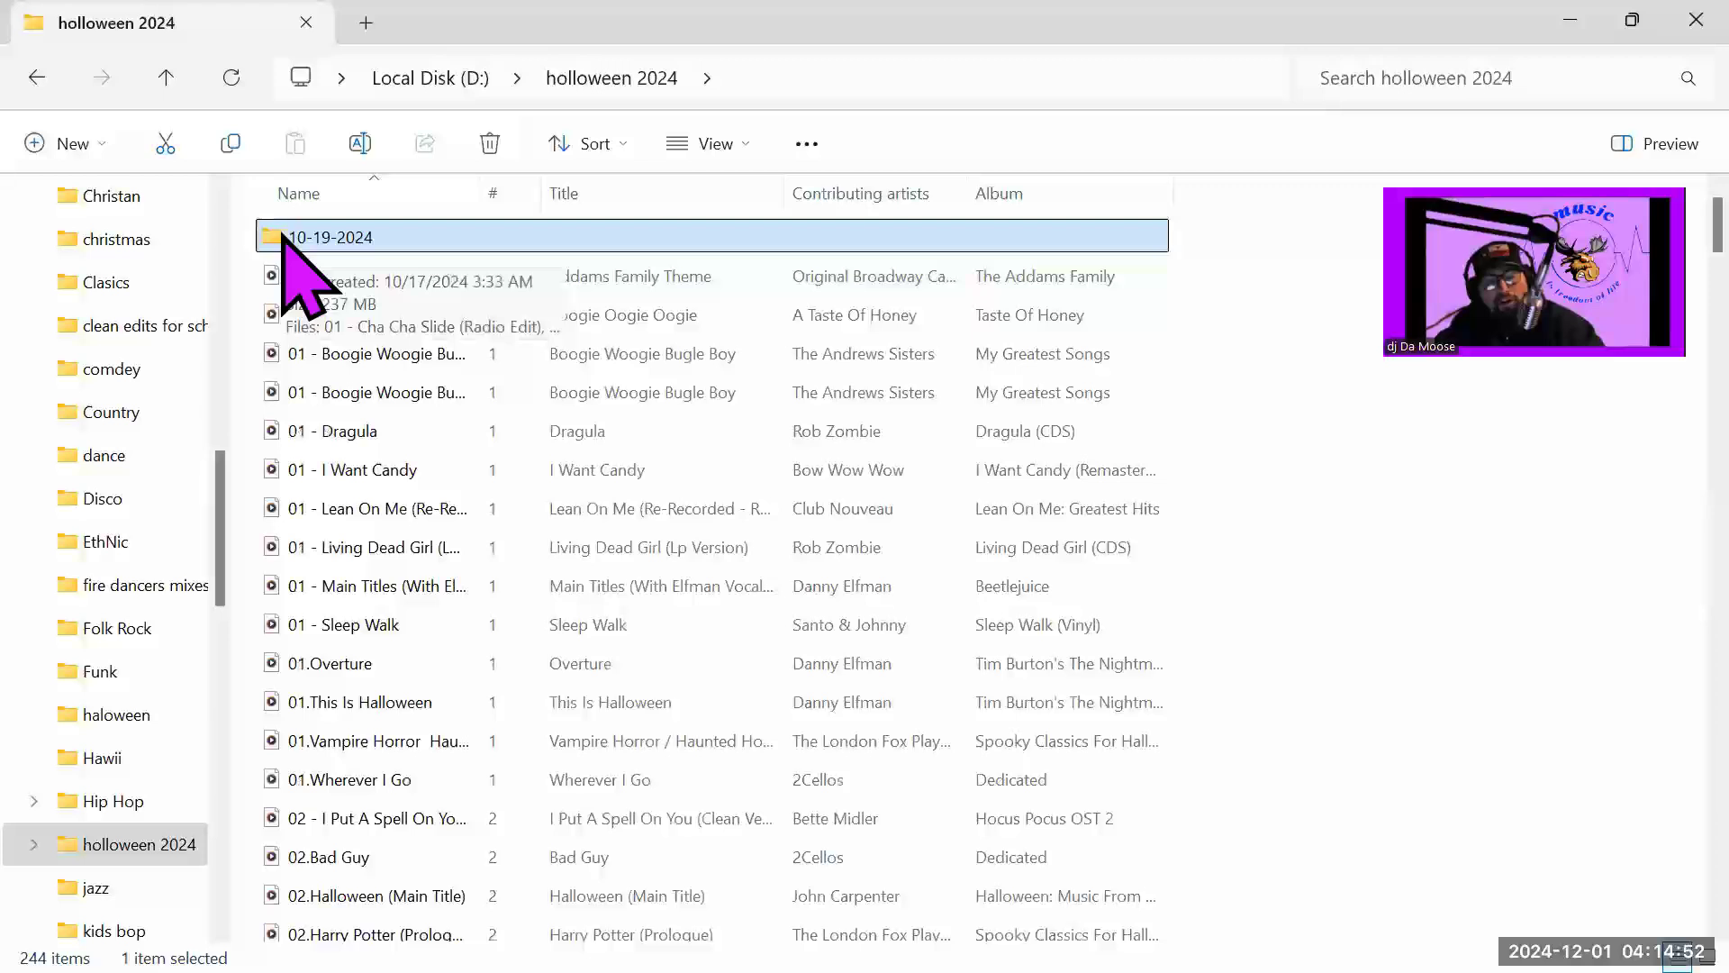
{"action": "right_click", "coordinate": [288, 237]}
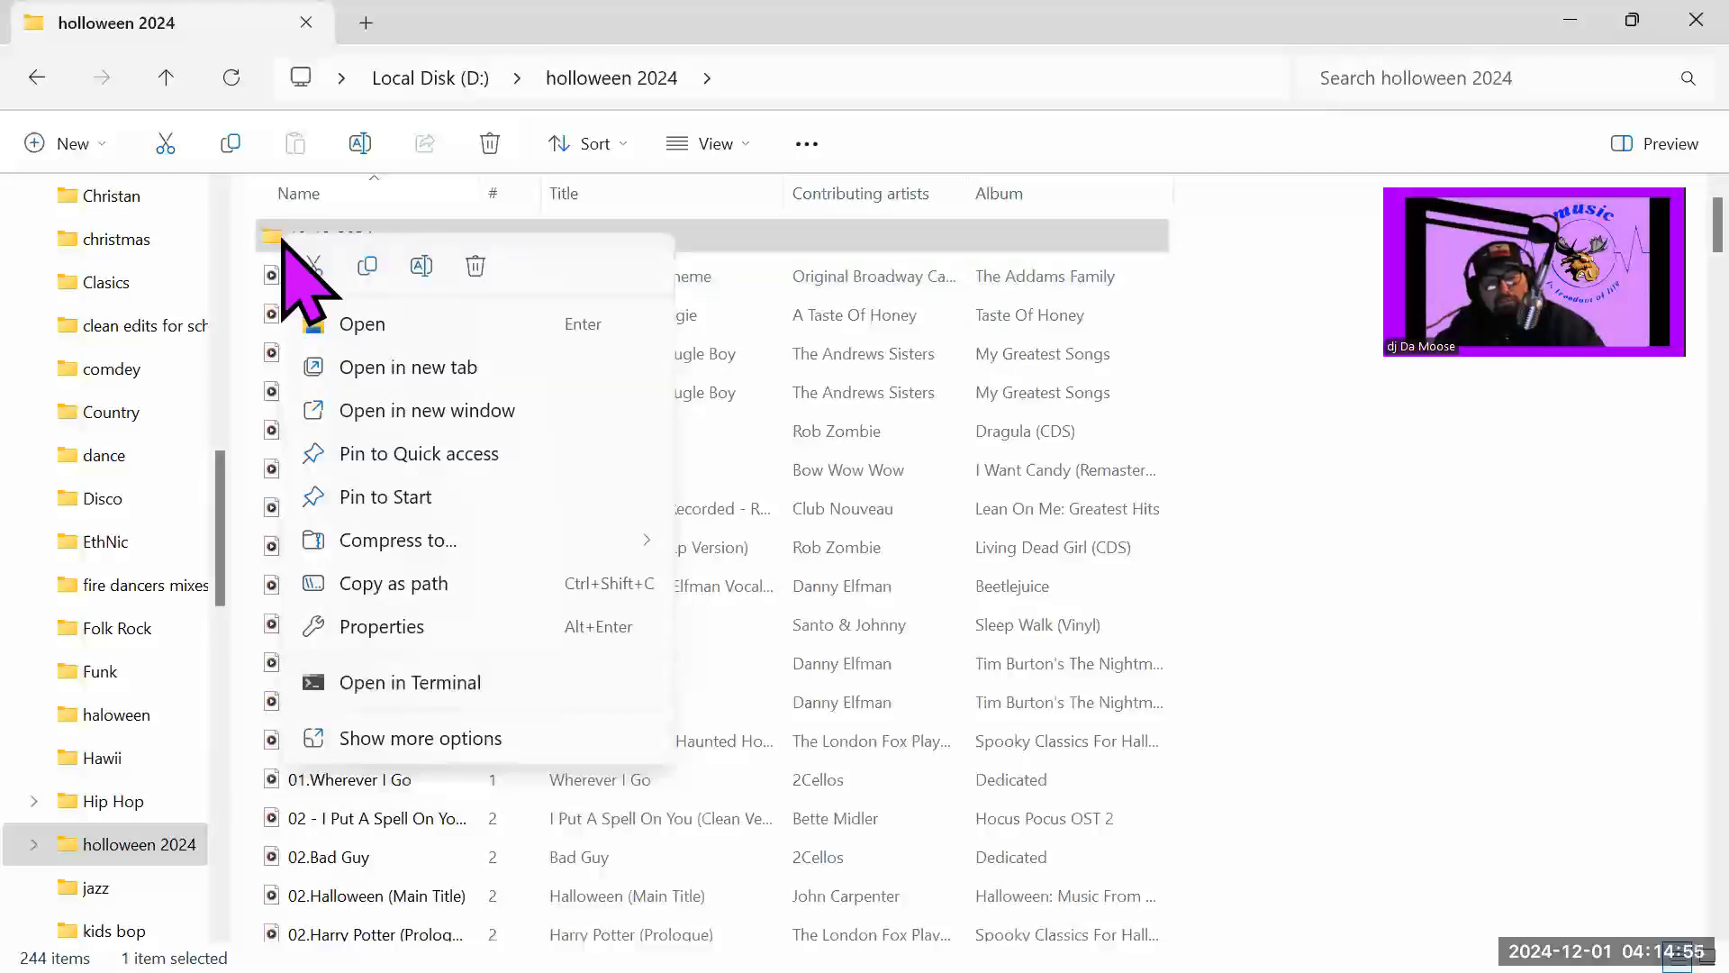
{"action": "left_click", "coordinate": [314, 266]}
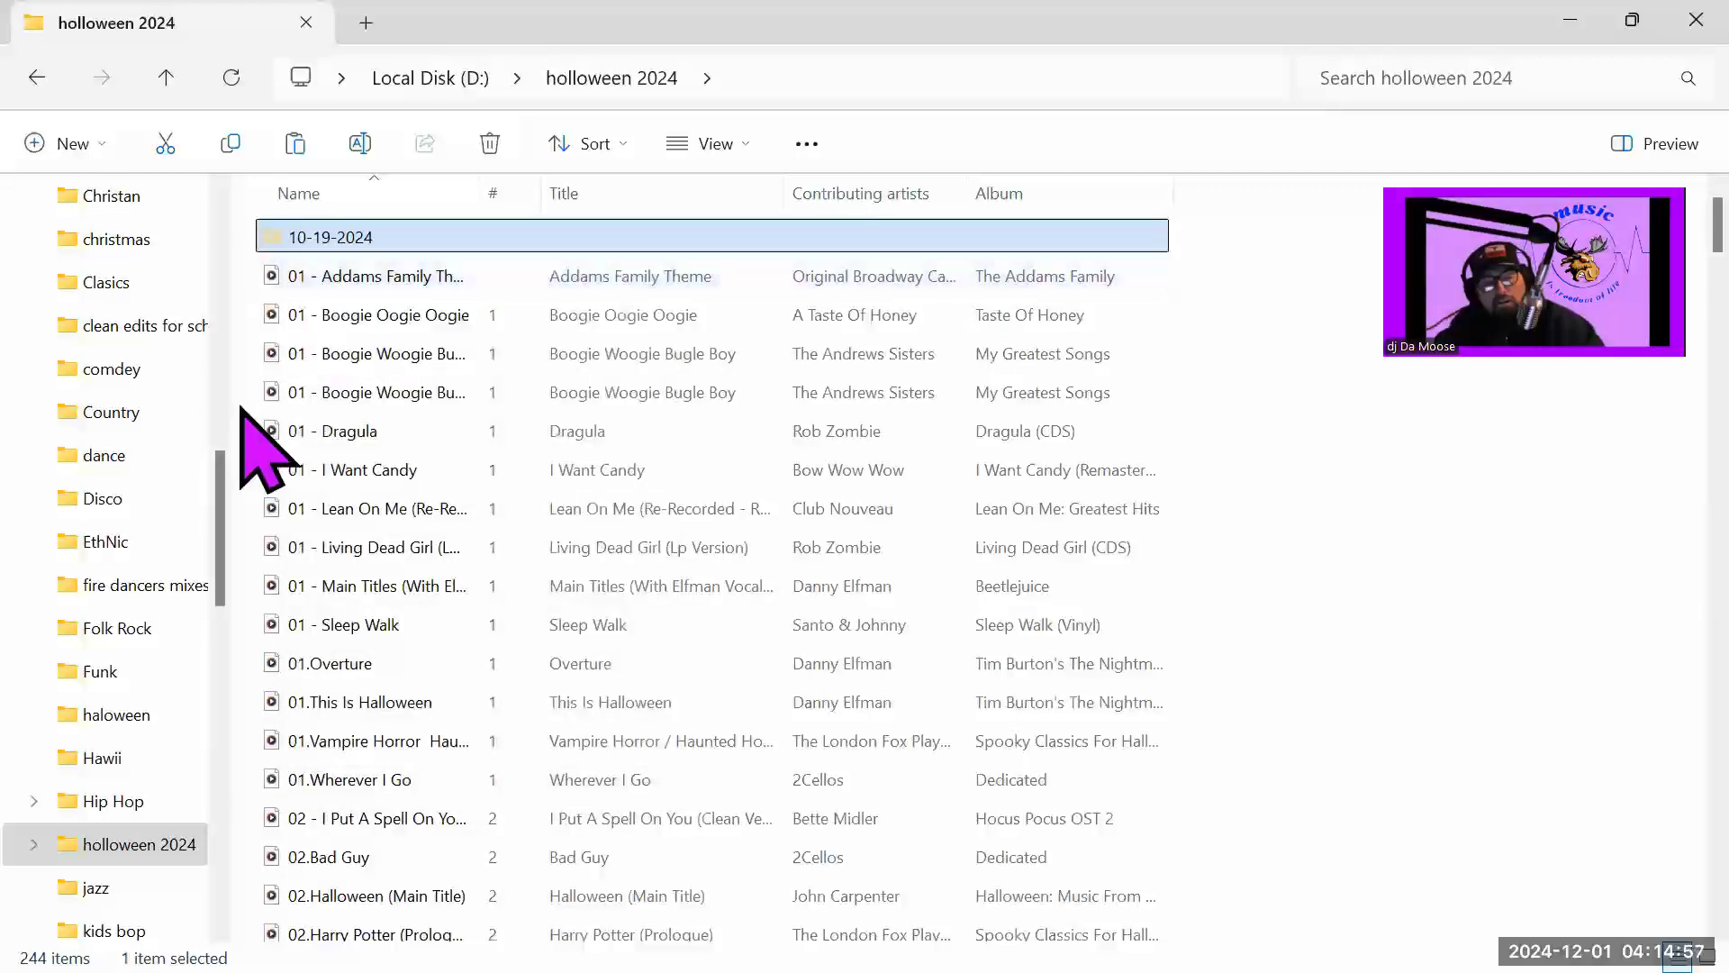
{"action": "left_click_drag", "start_coordinate": [218, 505], "coordinate": [221, 373]}
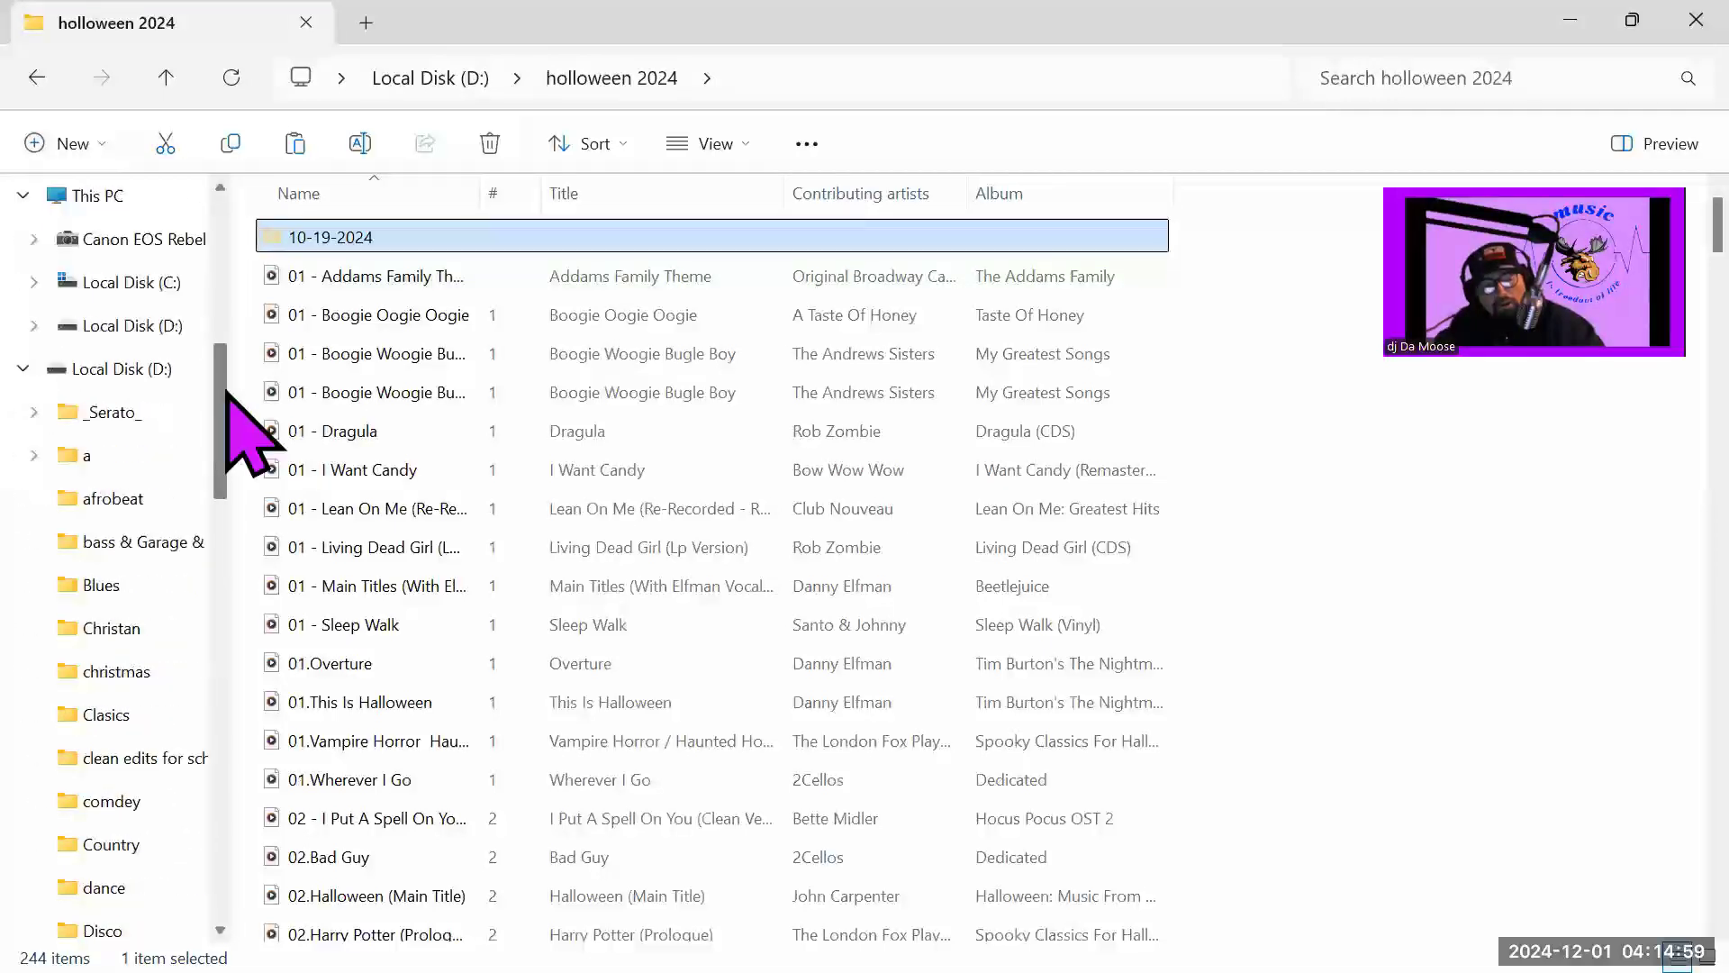
{"action": "left_click", "coordinate": [126, 371]}
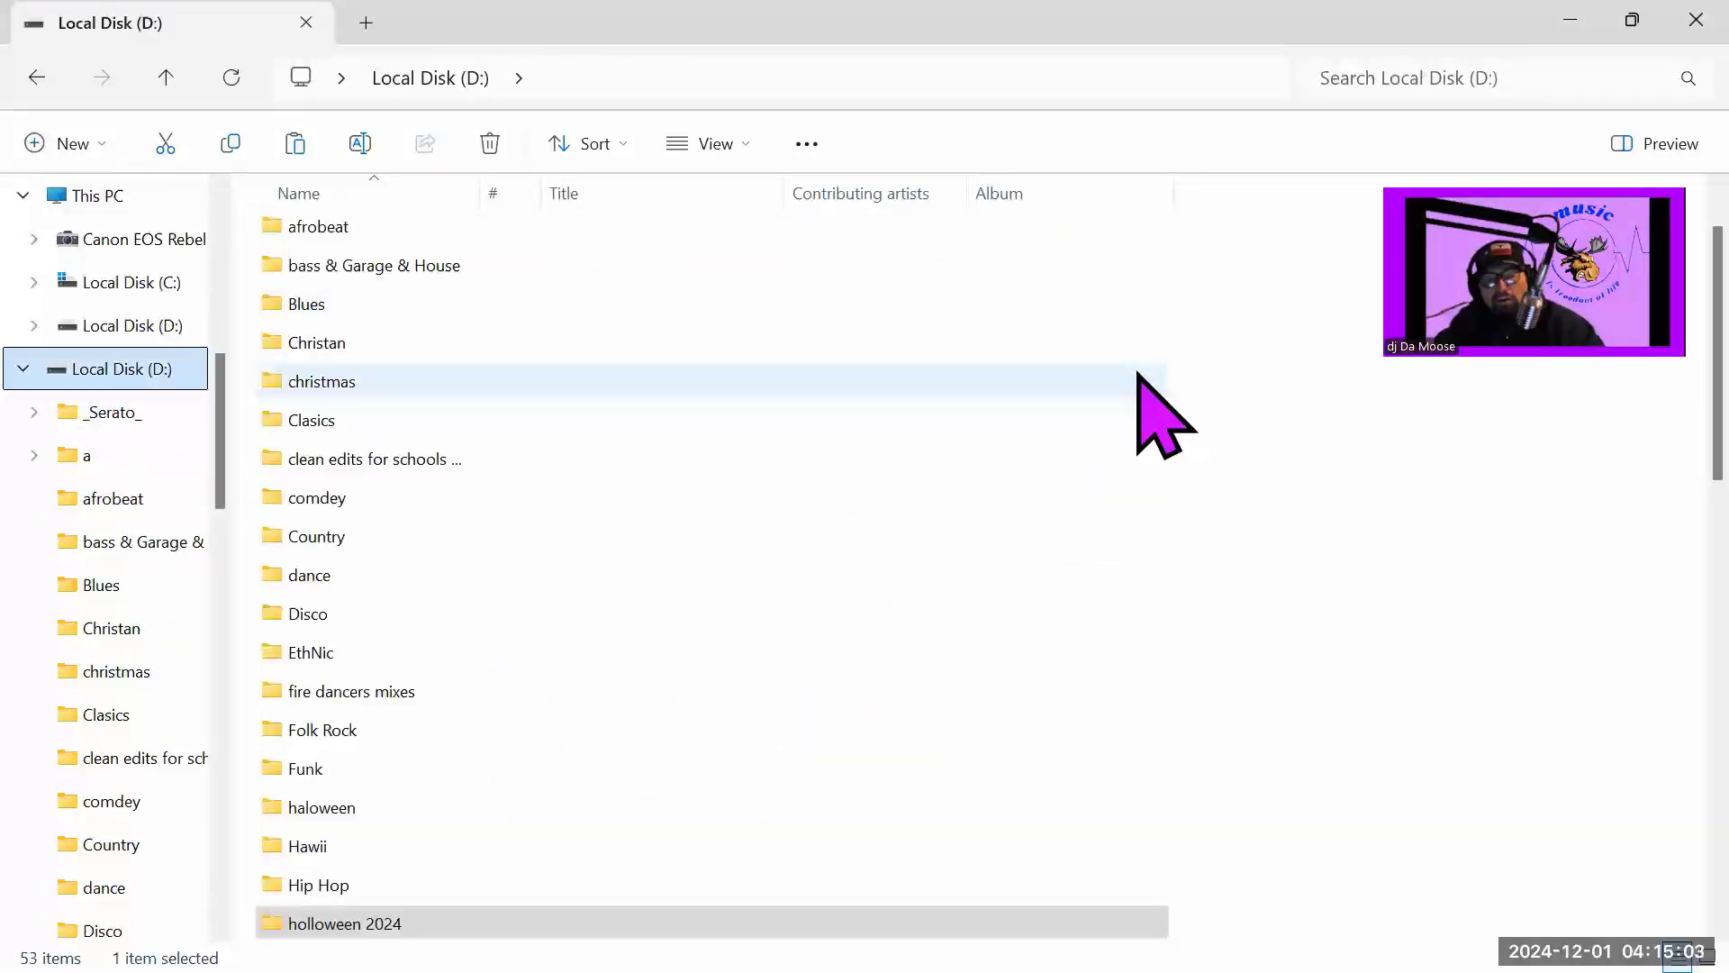
{"action": "left_click", "coordinate": [1140, 376]}
{"action": "right_click", "coordinate": [1142, 378]}
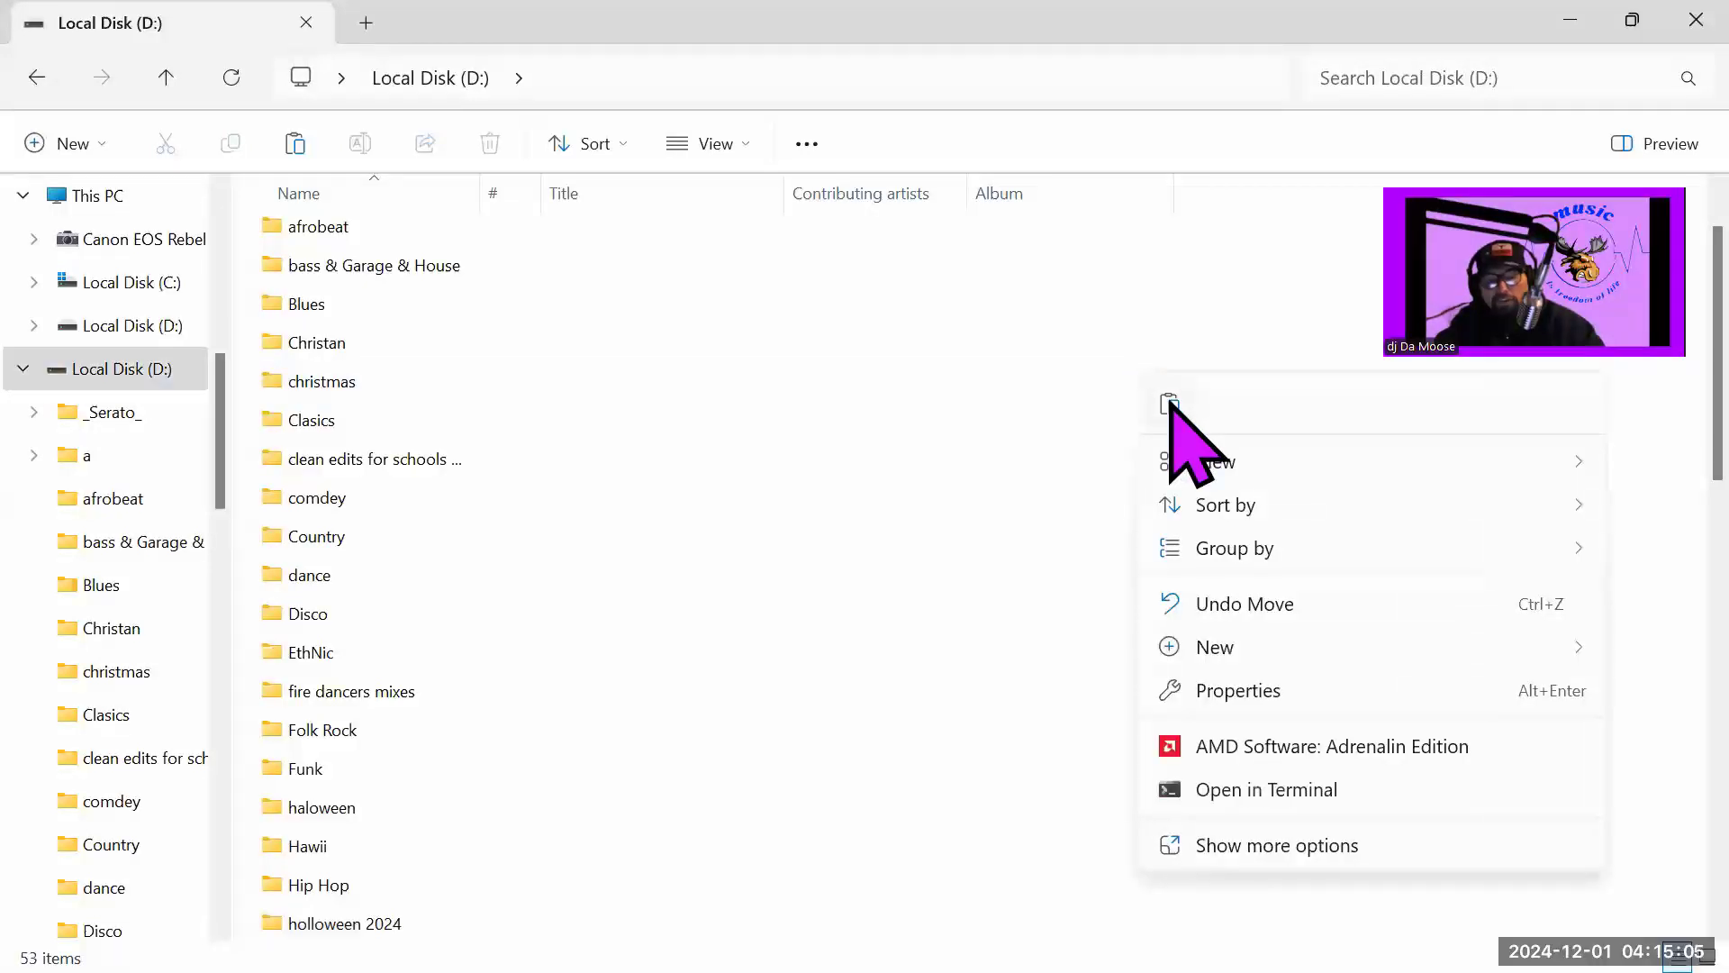
{"action": "left_click", "coordinate": [1169, 405]}
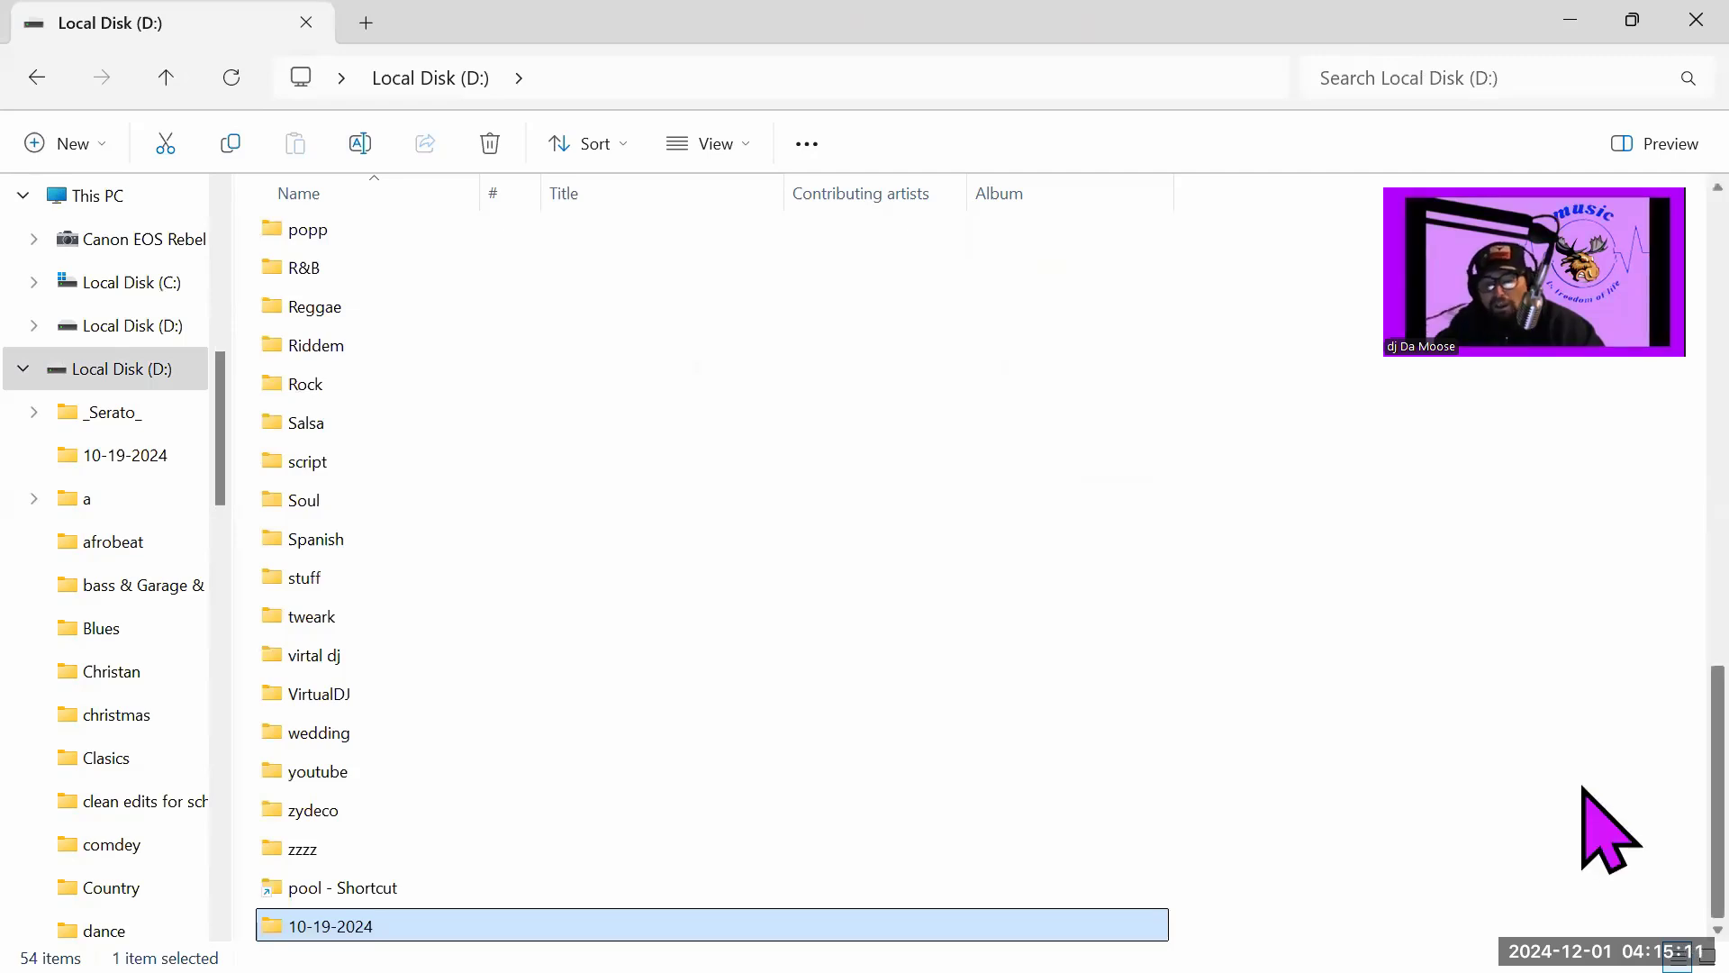
{"action": "scroll", "coordinate": [1599, 720], "scroll_direction": "up", "scroll_amount": 8}
{"action": "scroll", "coordinate": [1582, 423], "scroll_direction": "up", "scroll_amount": 3}
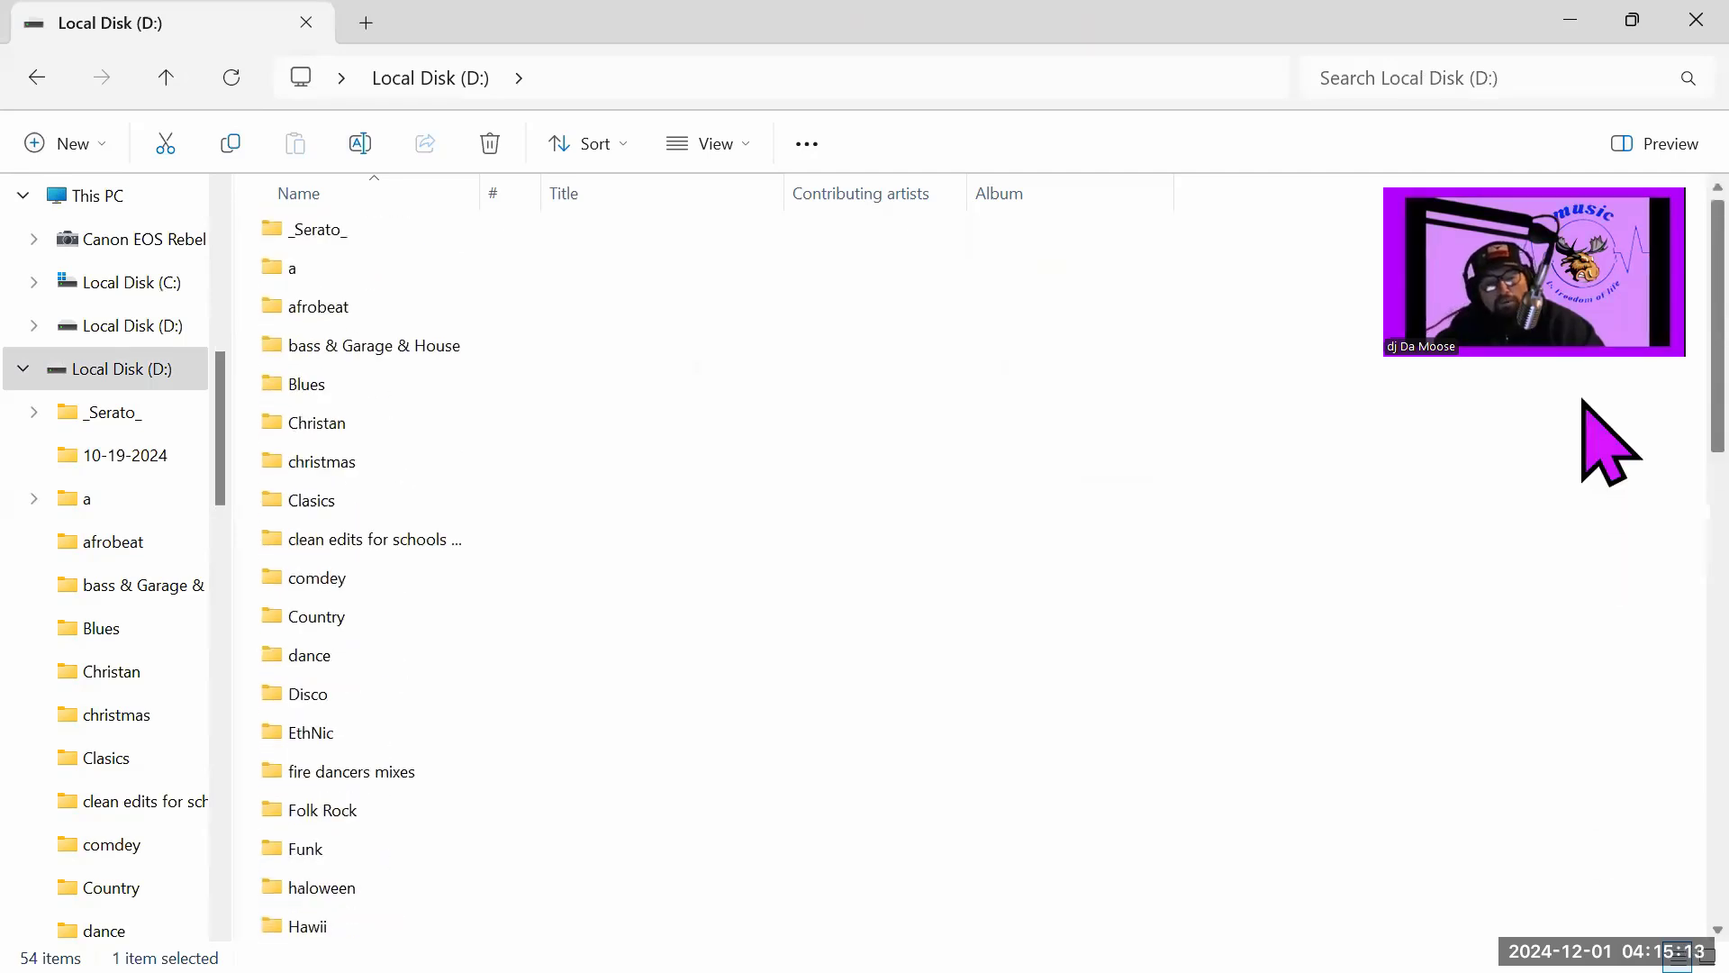
{"action": "scroll", "coordinate": [1582, 399], "scroll_direction": "down", "scroll_amount": 5}
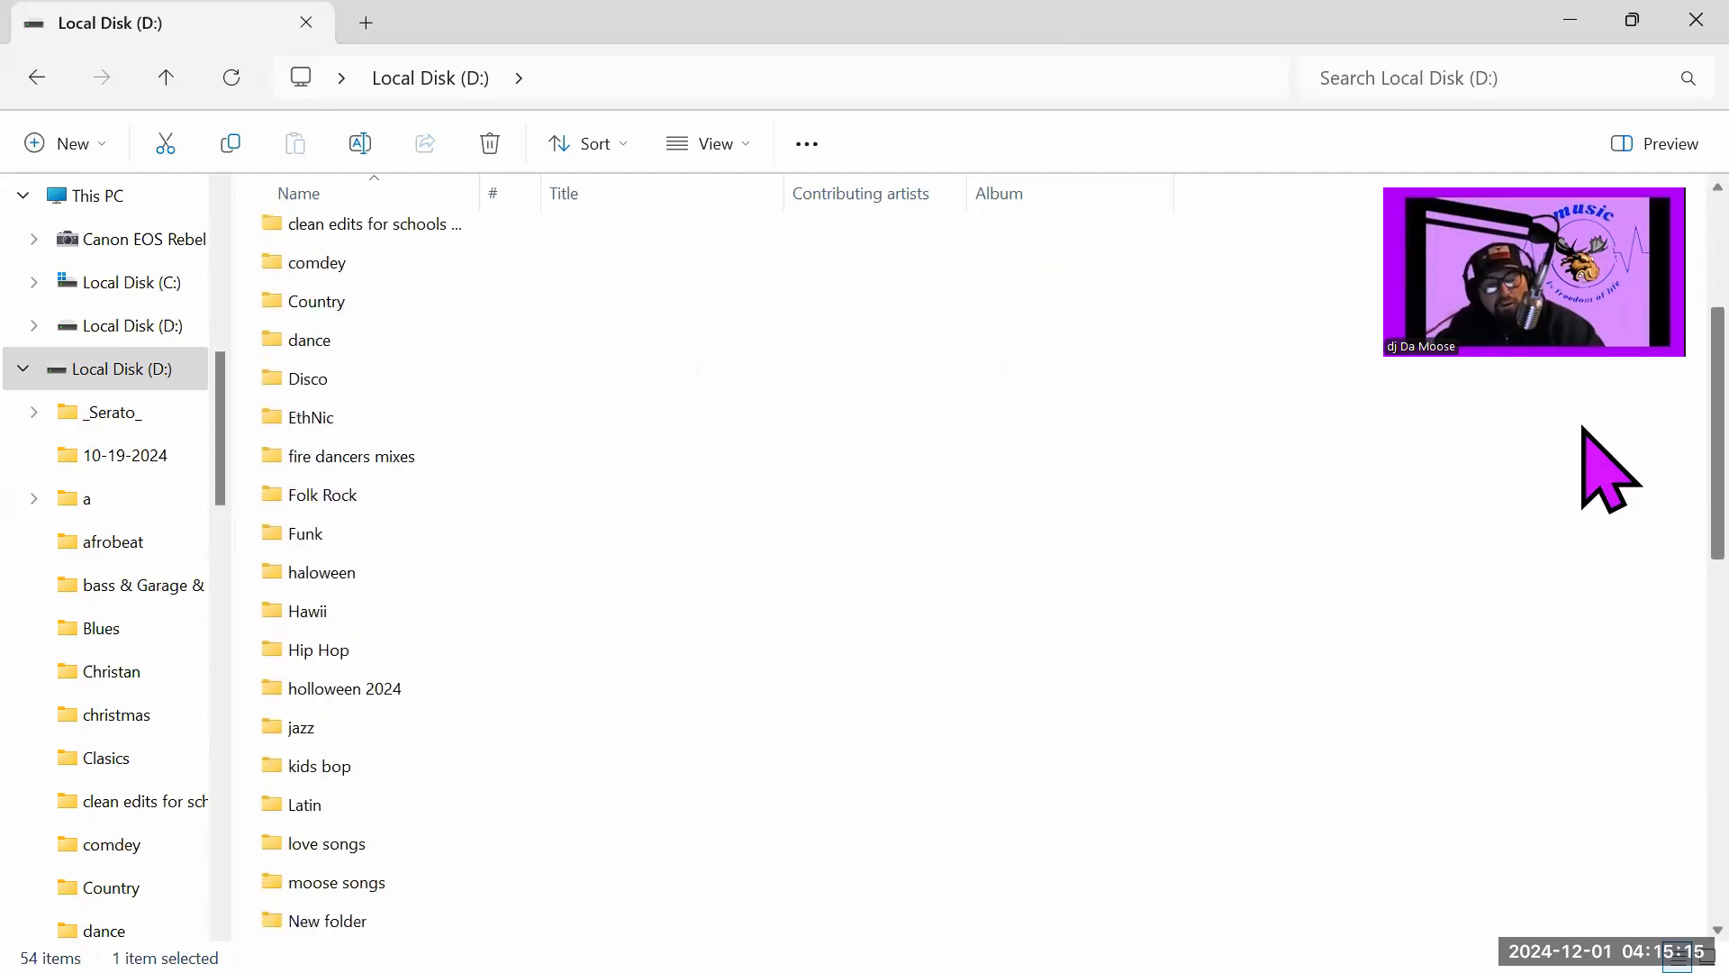
{"action": "scroll", "coordinate": [1582, 559], "scroll_direction": "down", "scroll_amount": 2}
{"action": "scroll", "coordinate": [1583, 684], "scroll_direction": "down", "scroll_amount": 5}
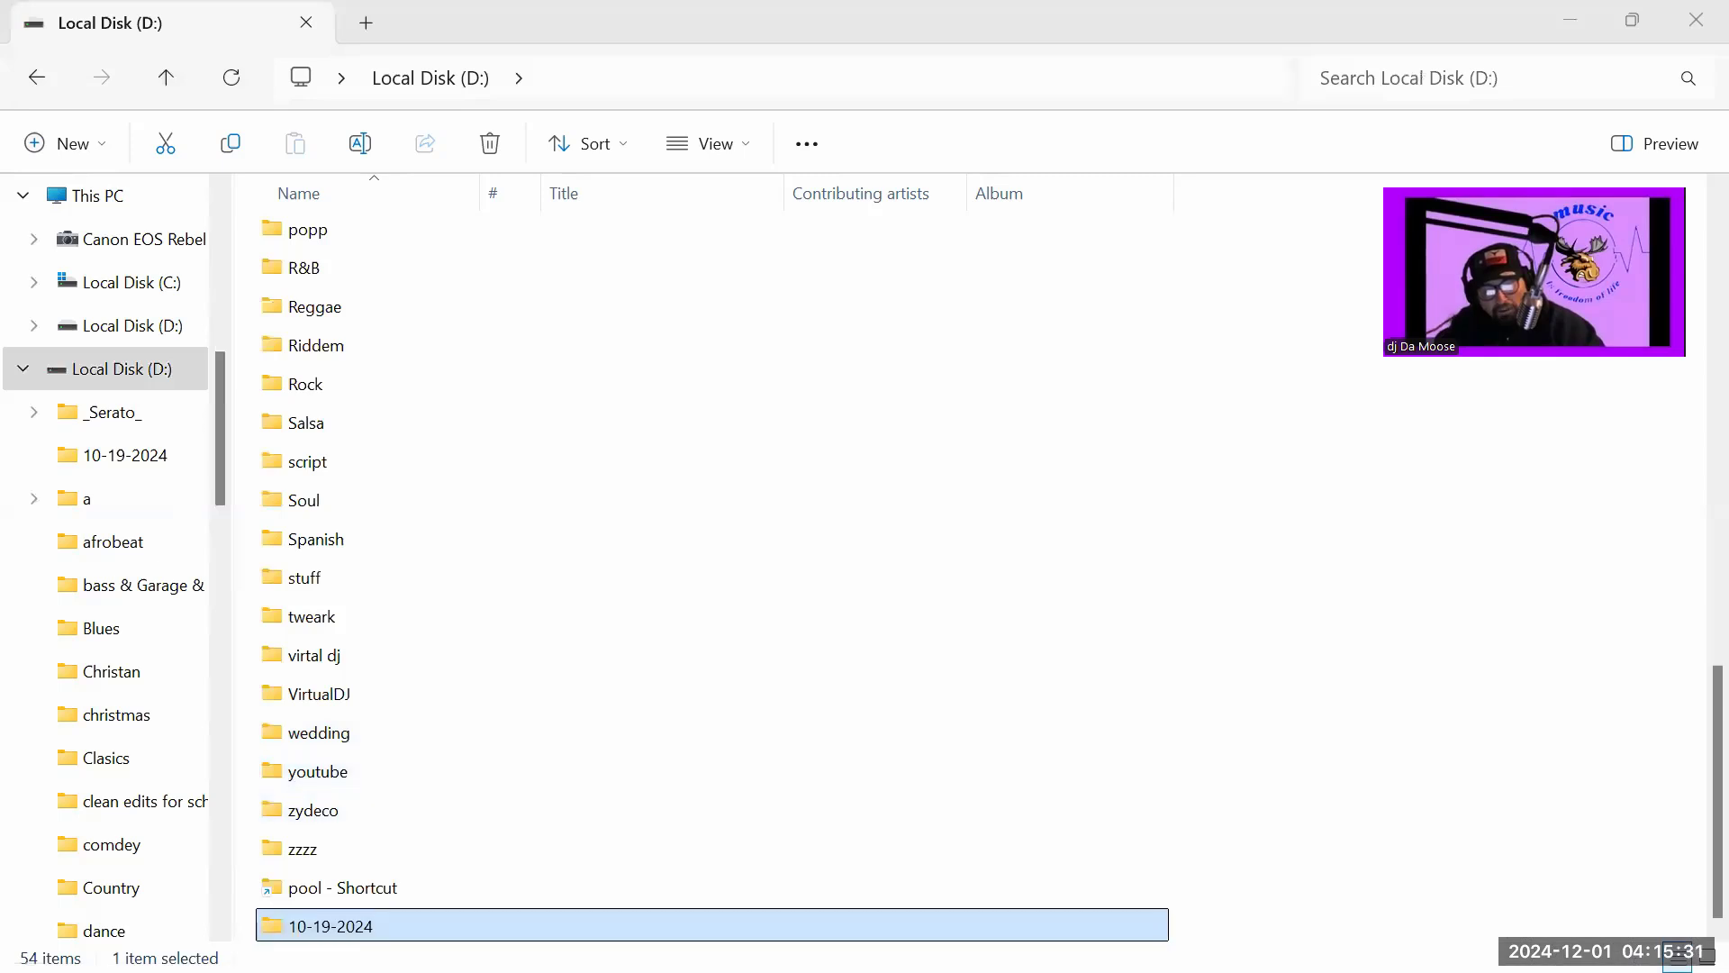
{"action": "key", "text": "Return"}
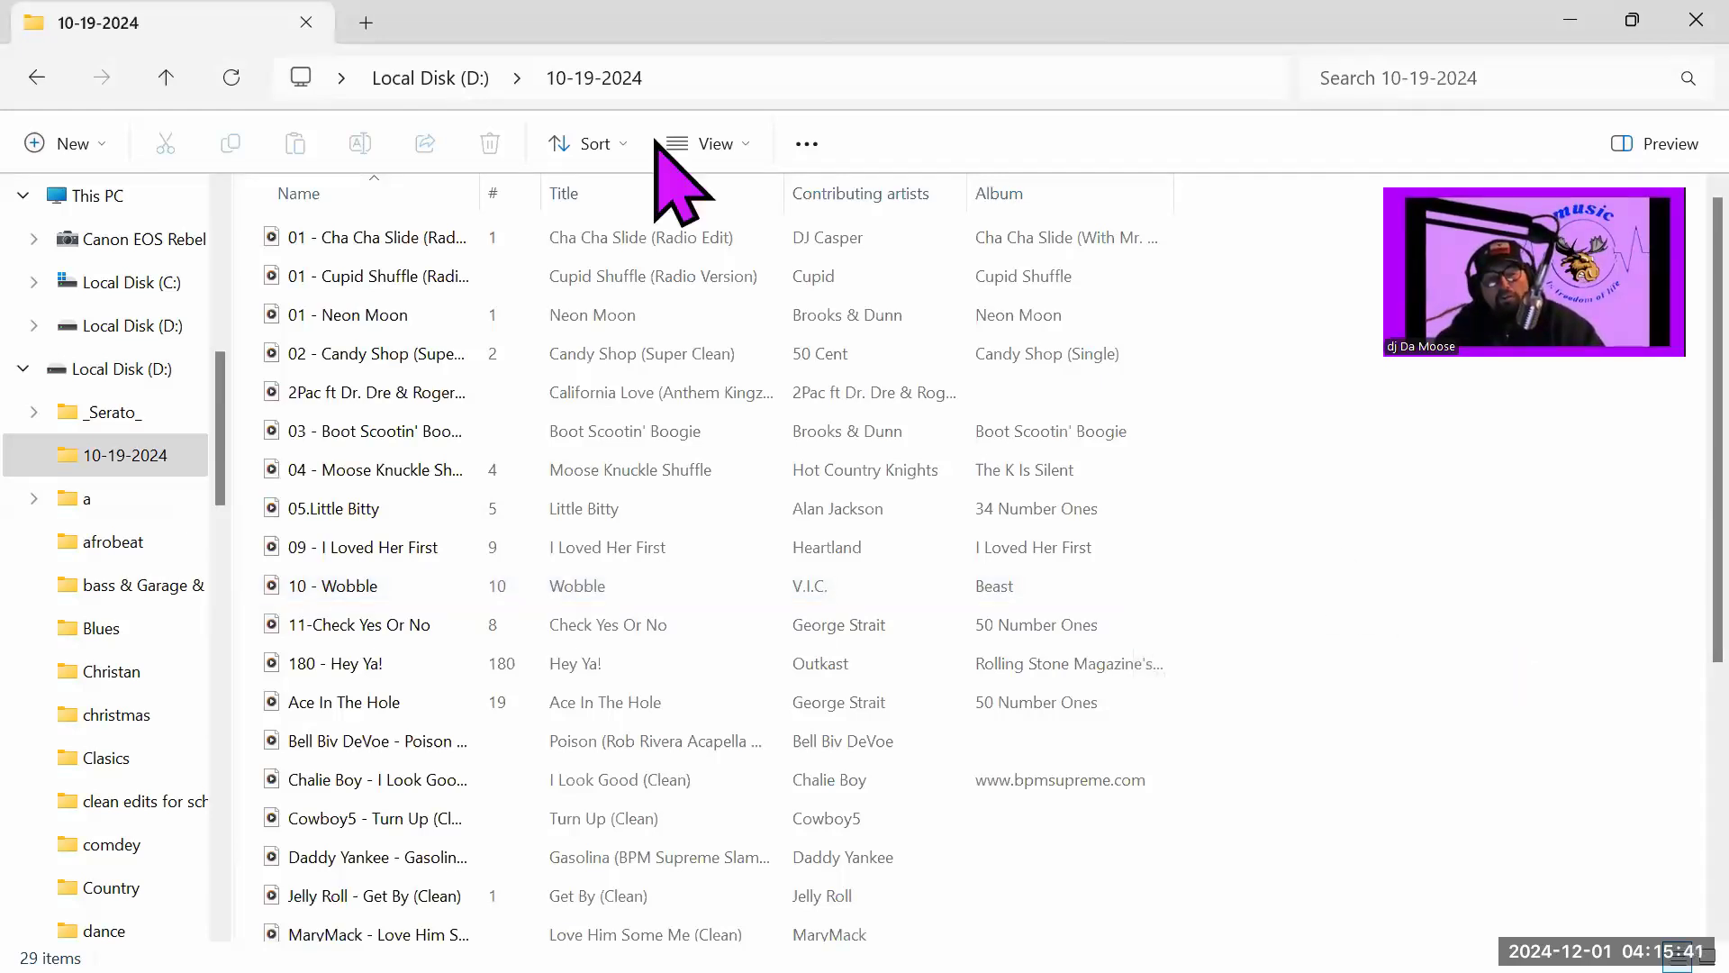
{"action": "left_click", "coordinate": [166, 77]}
- Rename the 10-19-2024 folder to 12-18-2024 and reselect it
{"action": "left_click", "coordinate": [360, 818]}
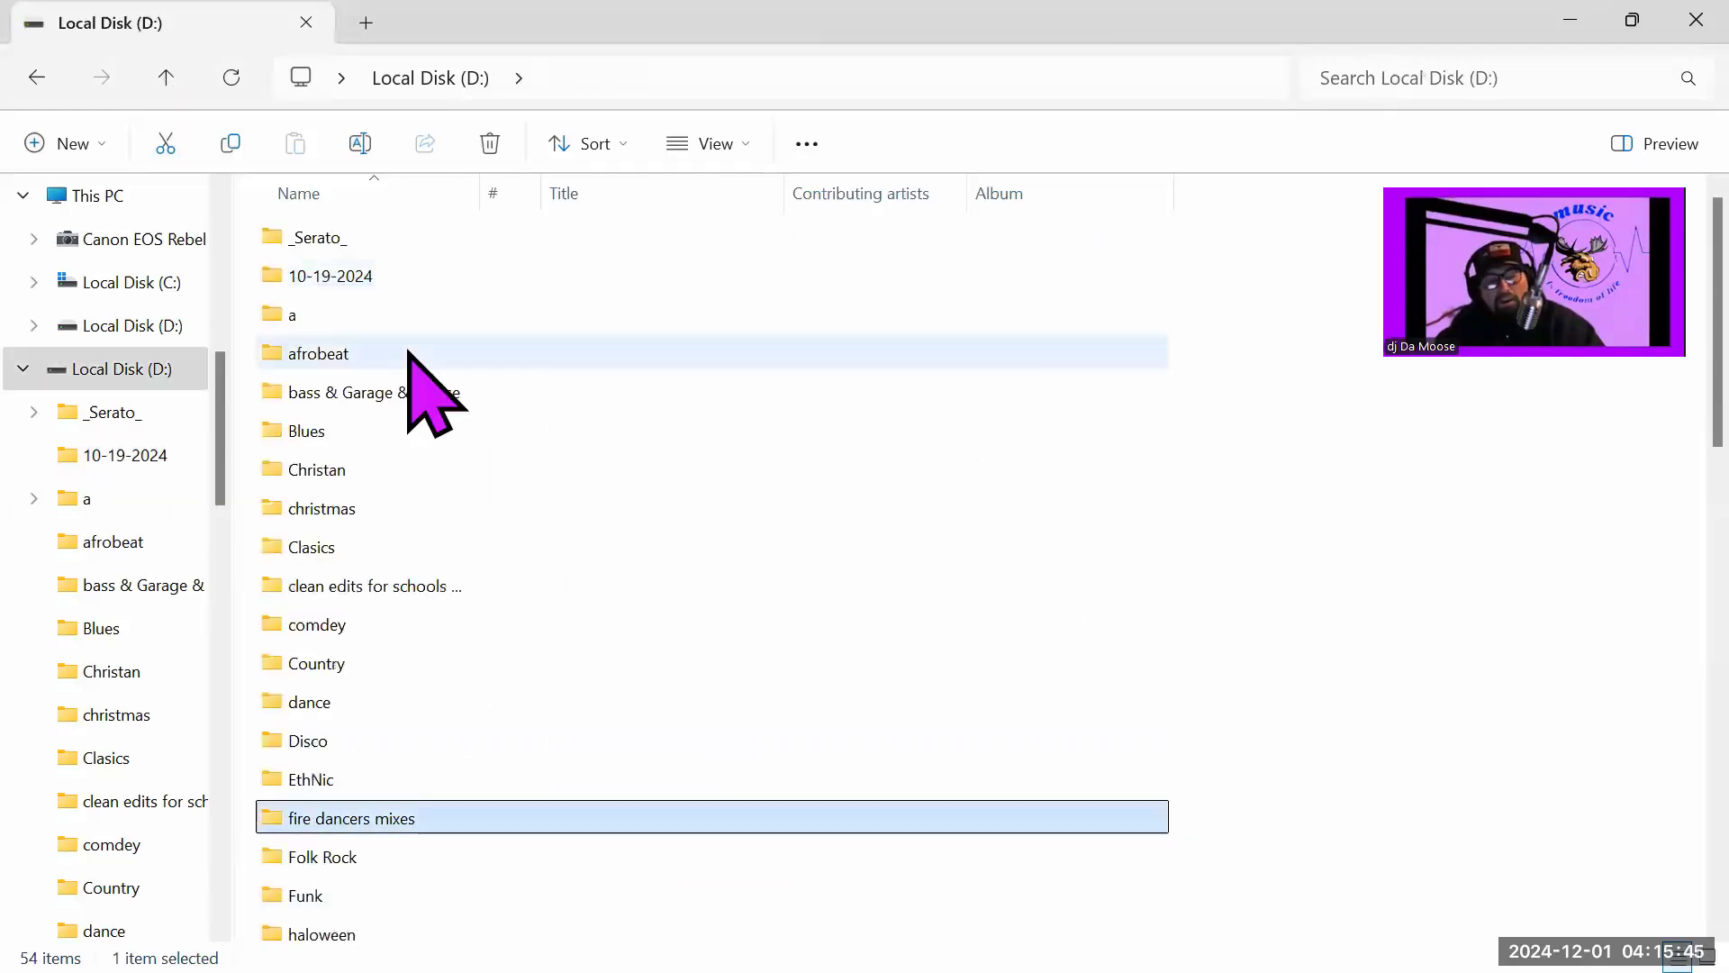
{"action": "right_click", "coordinate": [327, 273]}
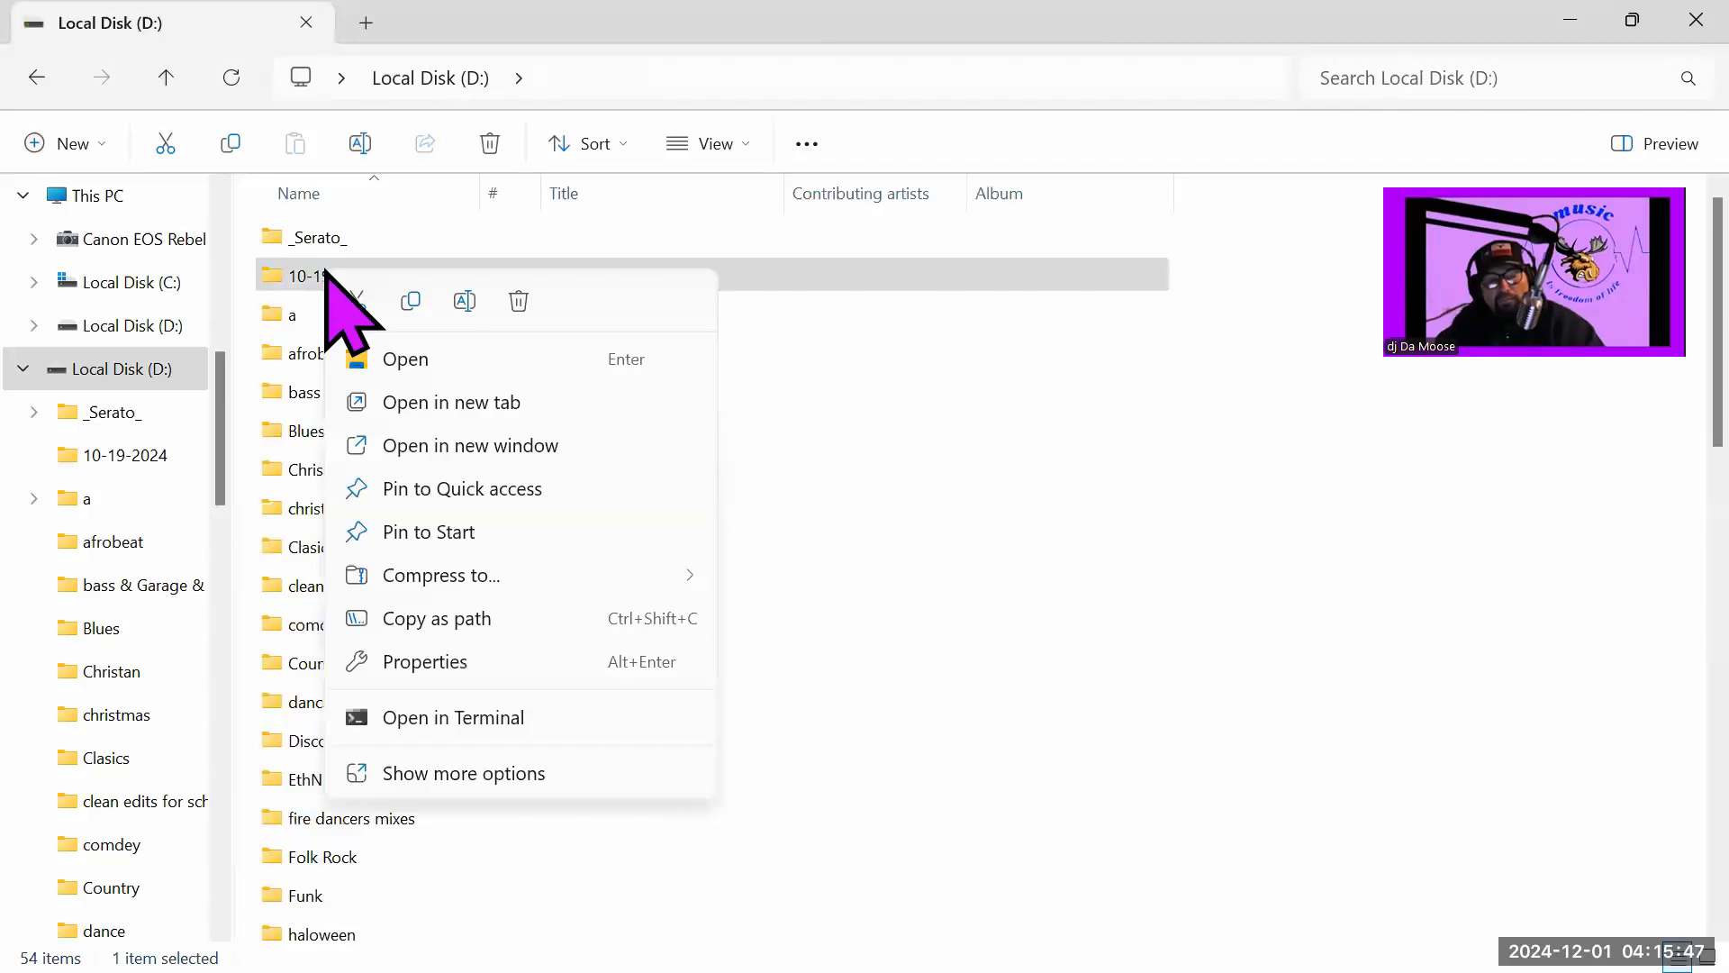
{"action": "left_click", "coordinate": [464, 300]}
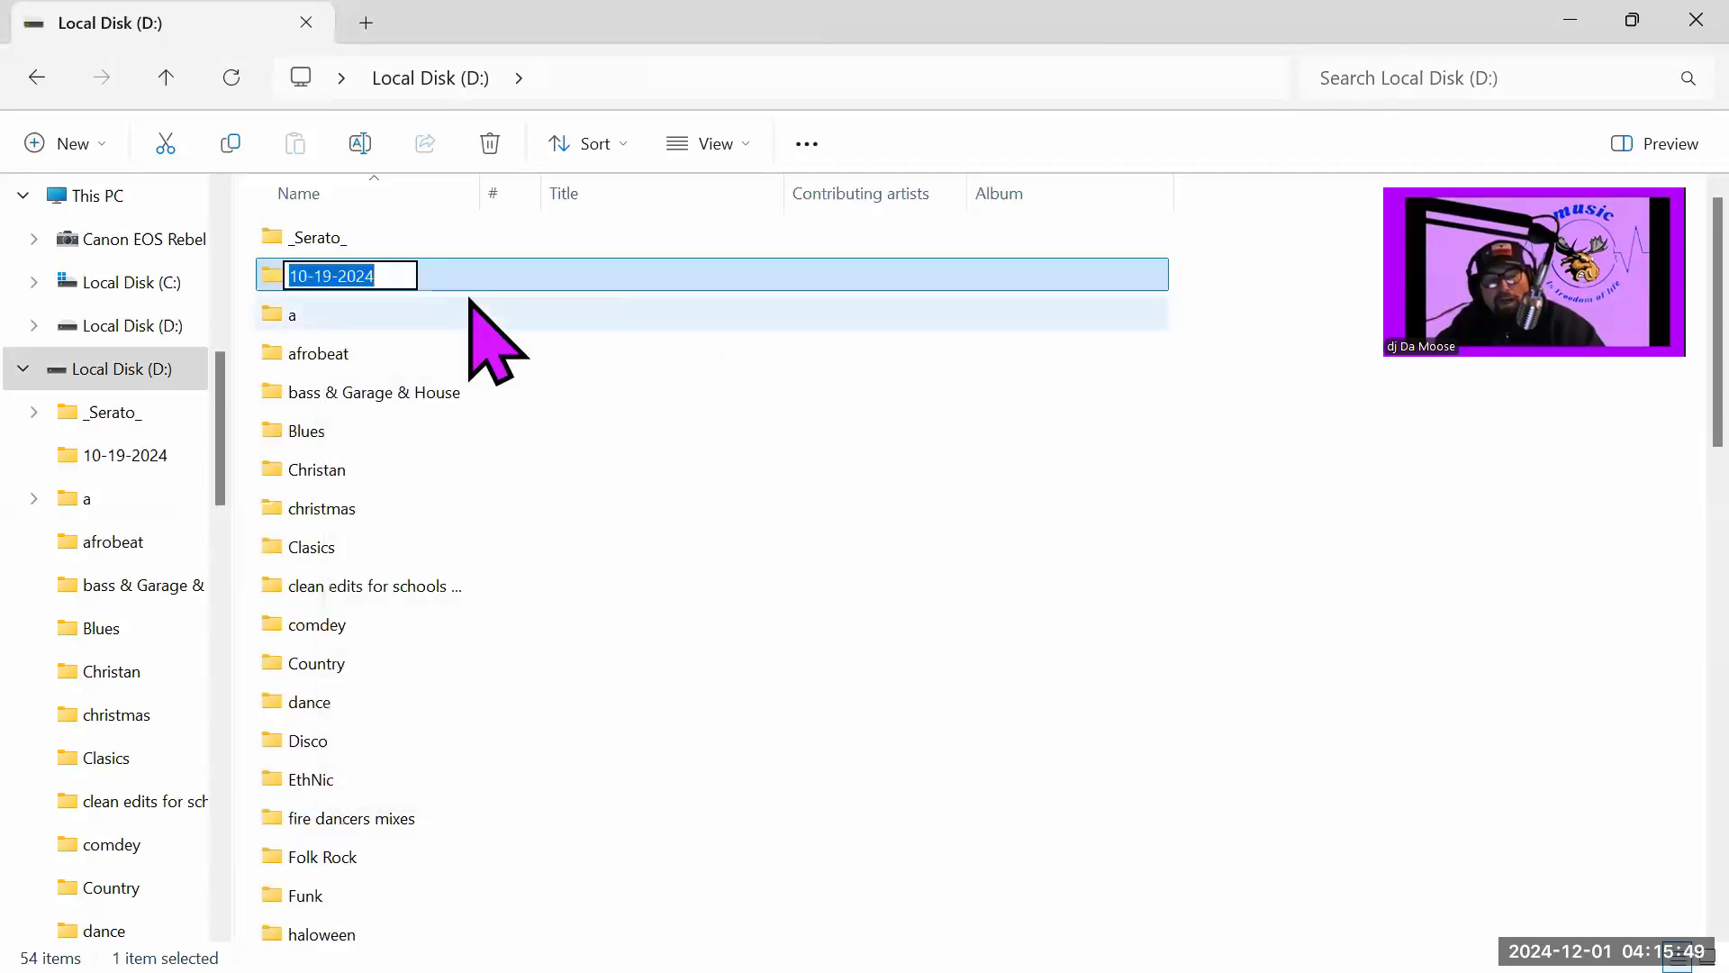
{"action": "key", "text": "BackSpace"}
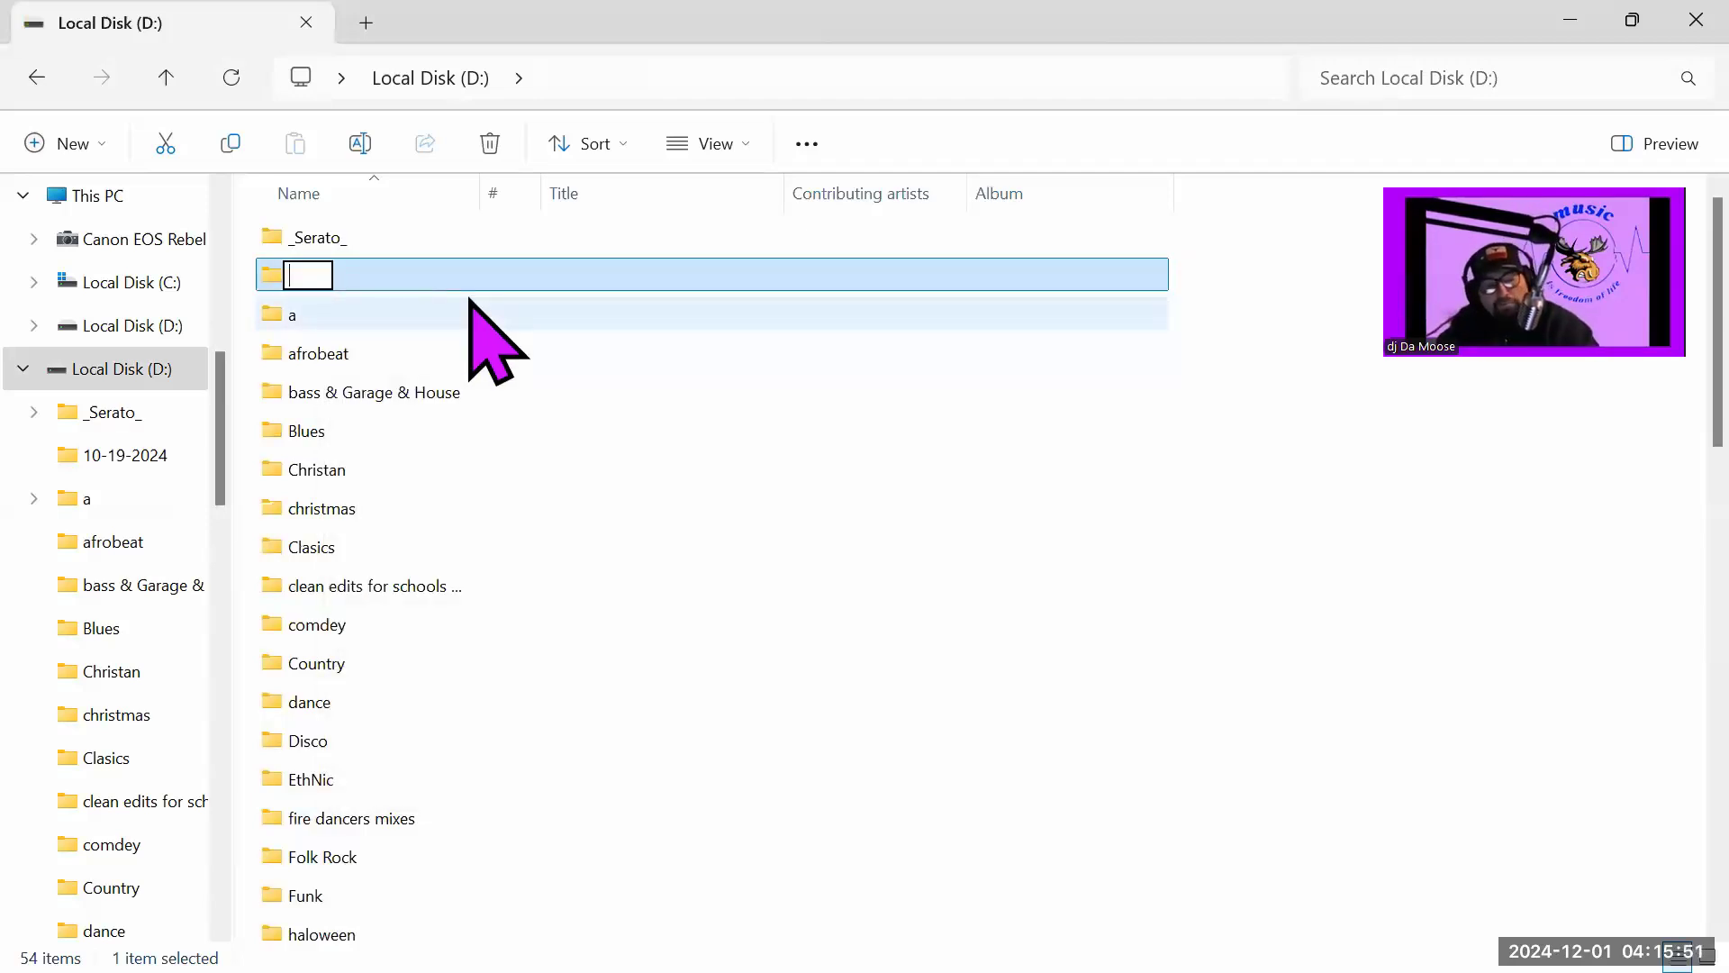
{"action": "type", "text": "12"}
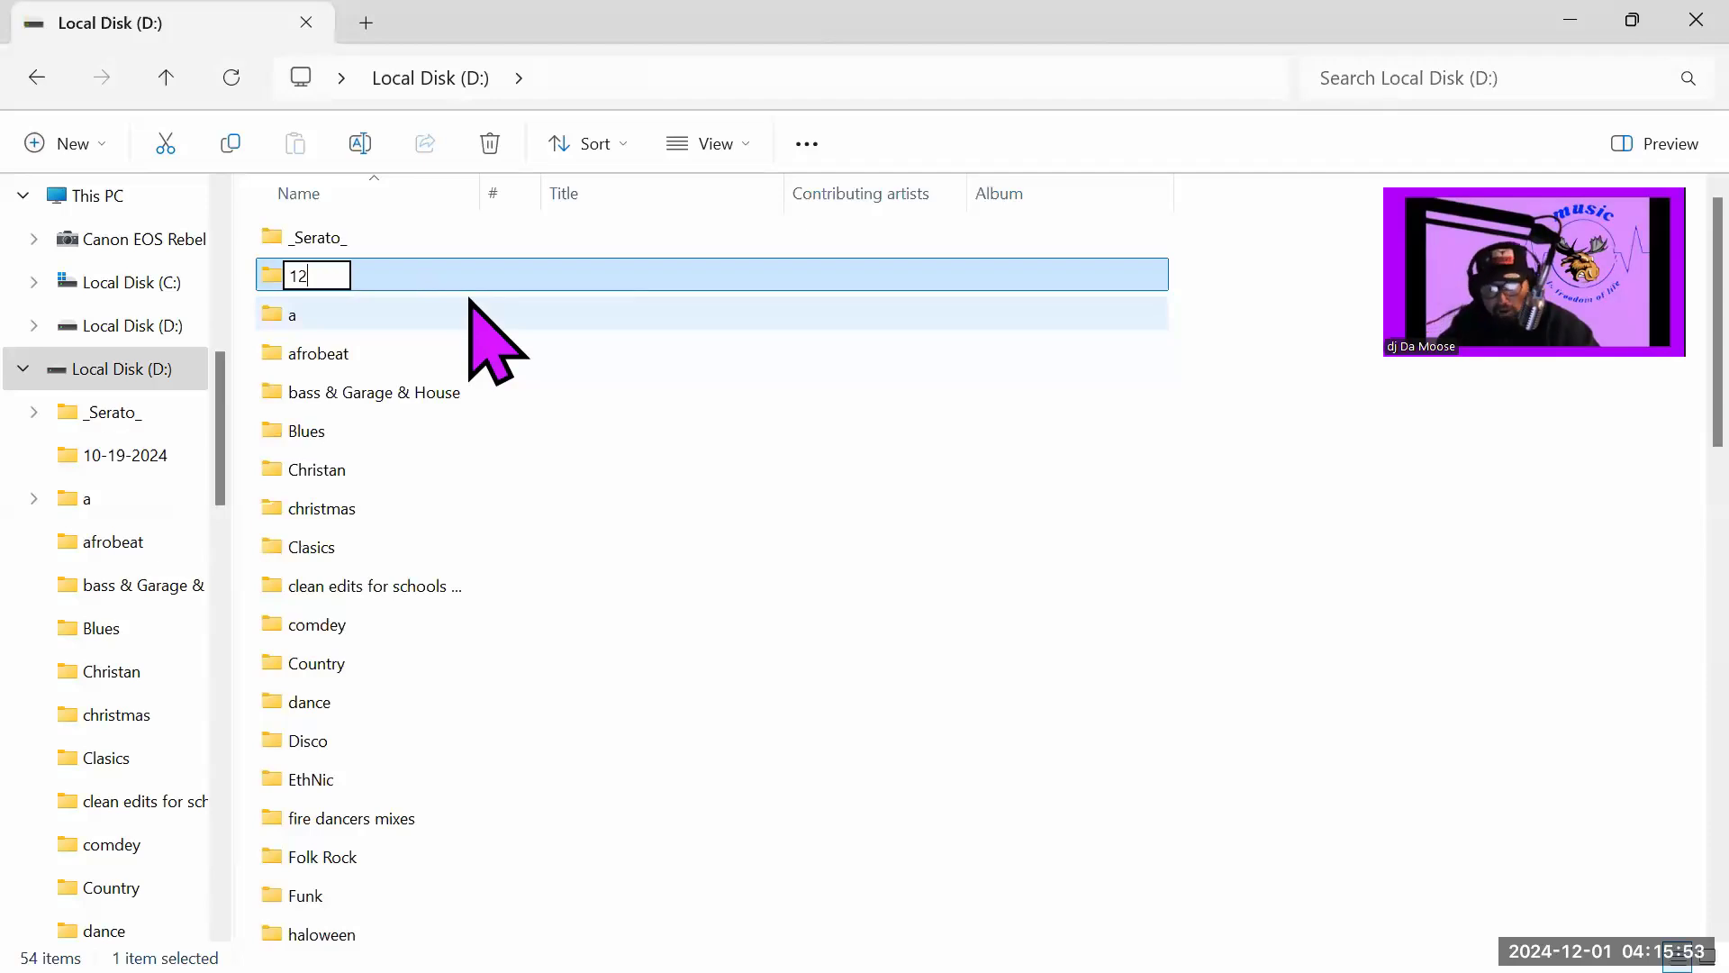
{"action": "type", "text": "-"}
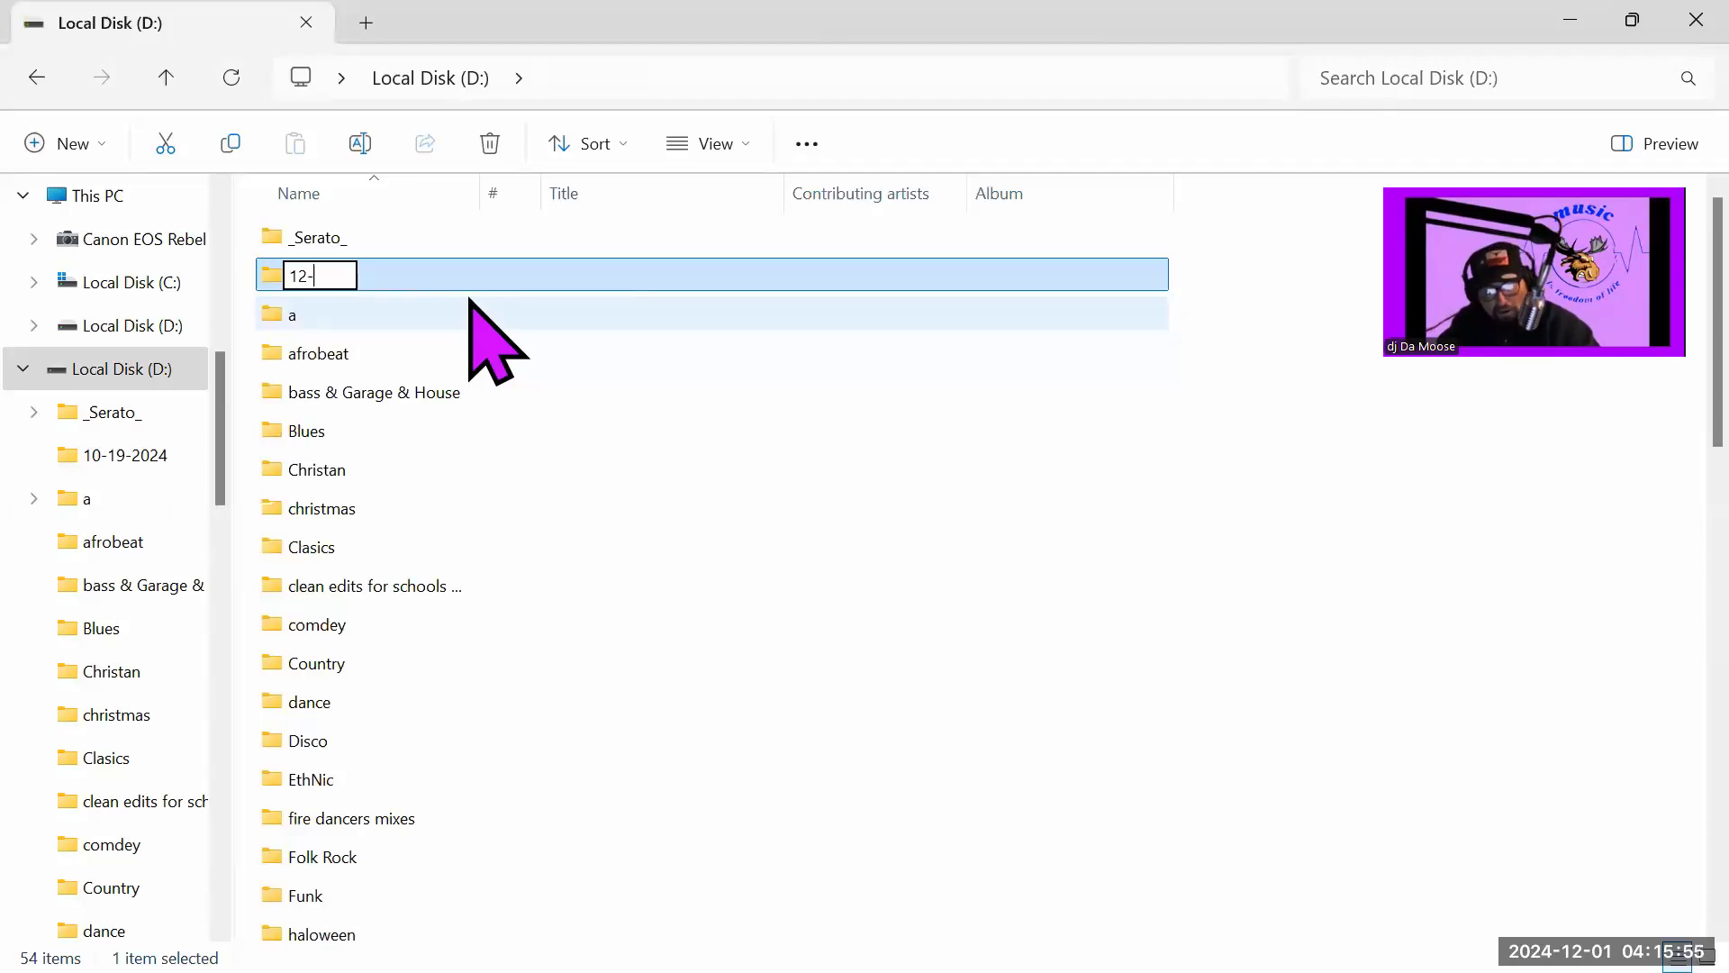
{"action": "type", "text": "18-"}
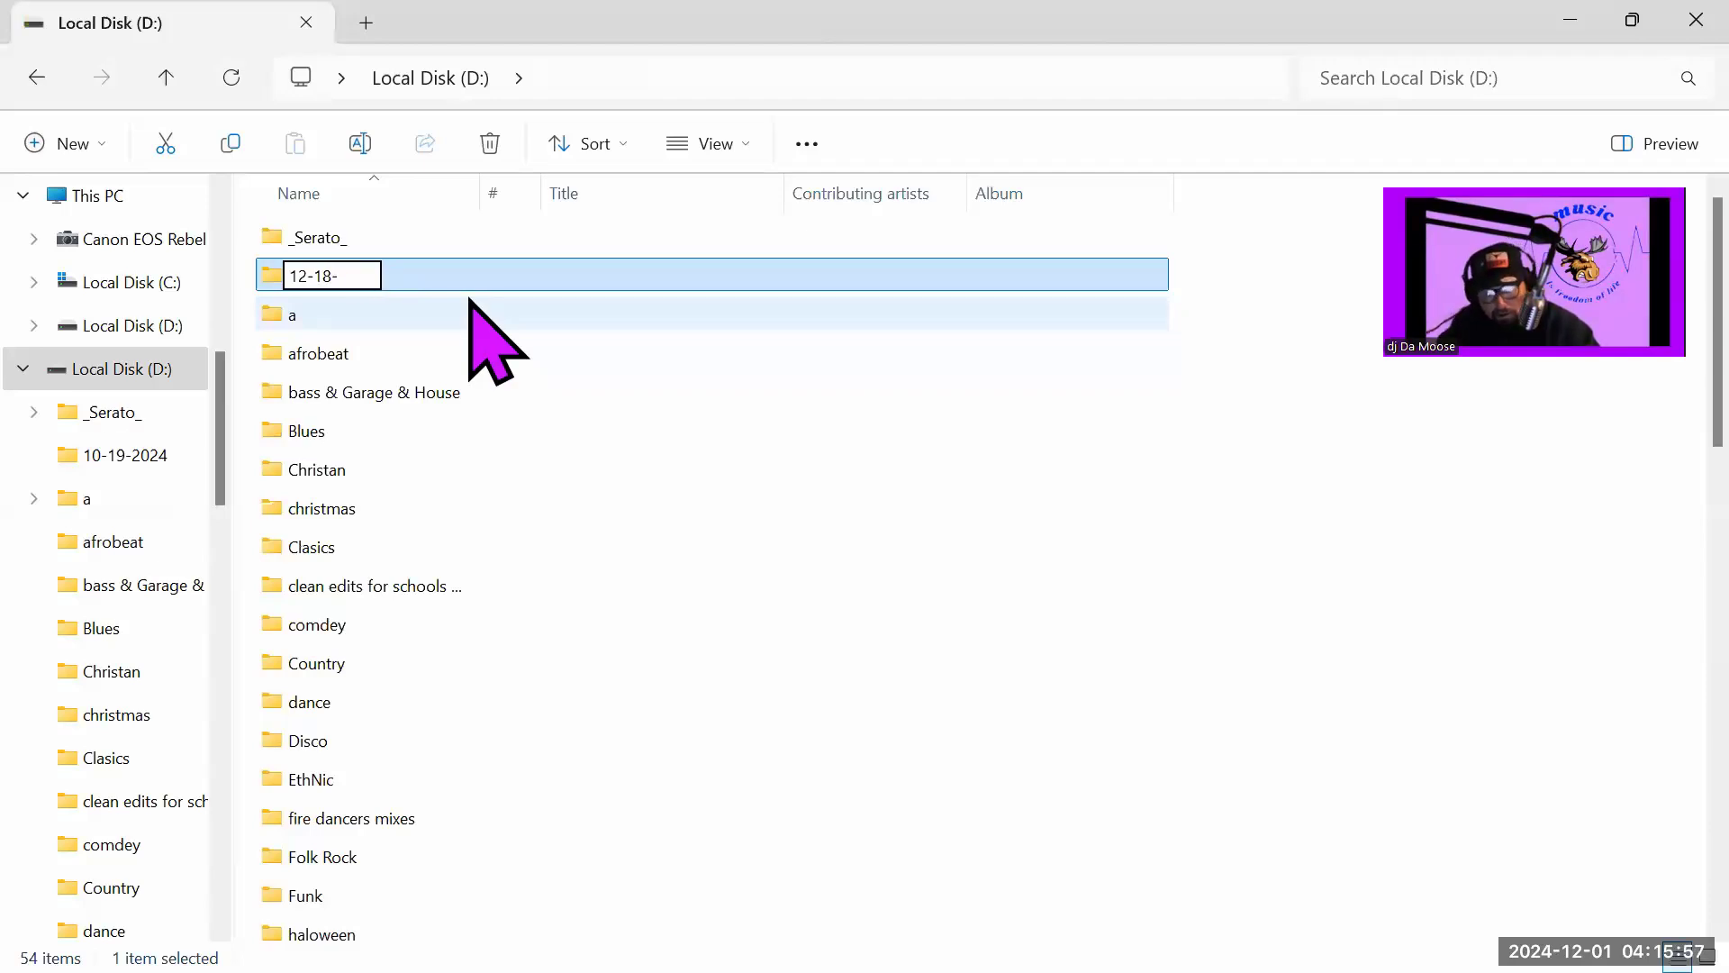
{"action": "type", "text": "202"}
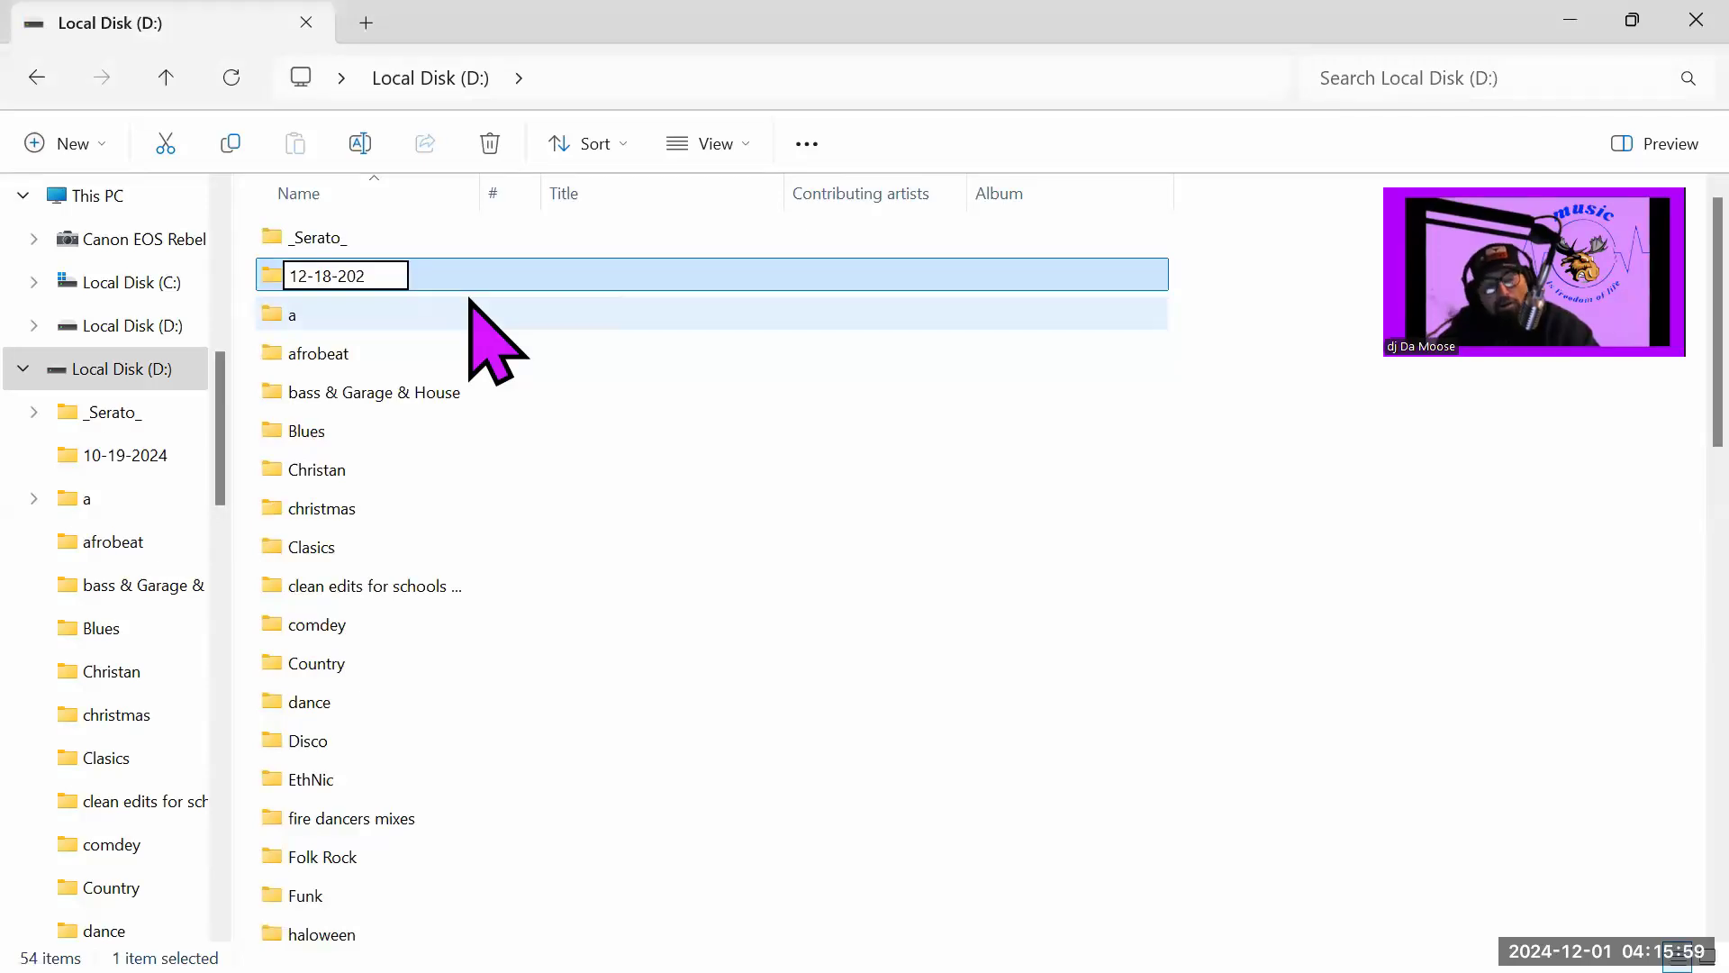
{"action": "type", "text": "4"}
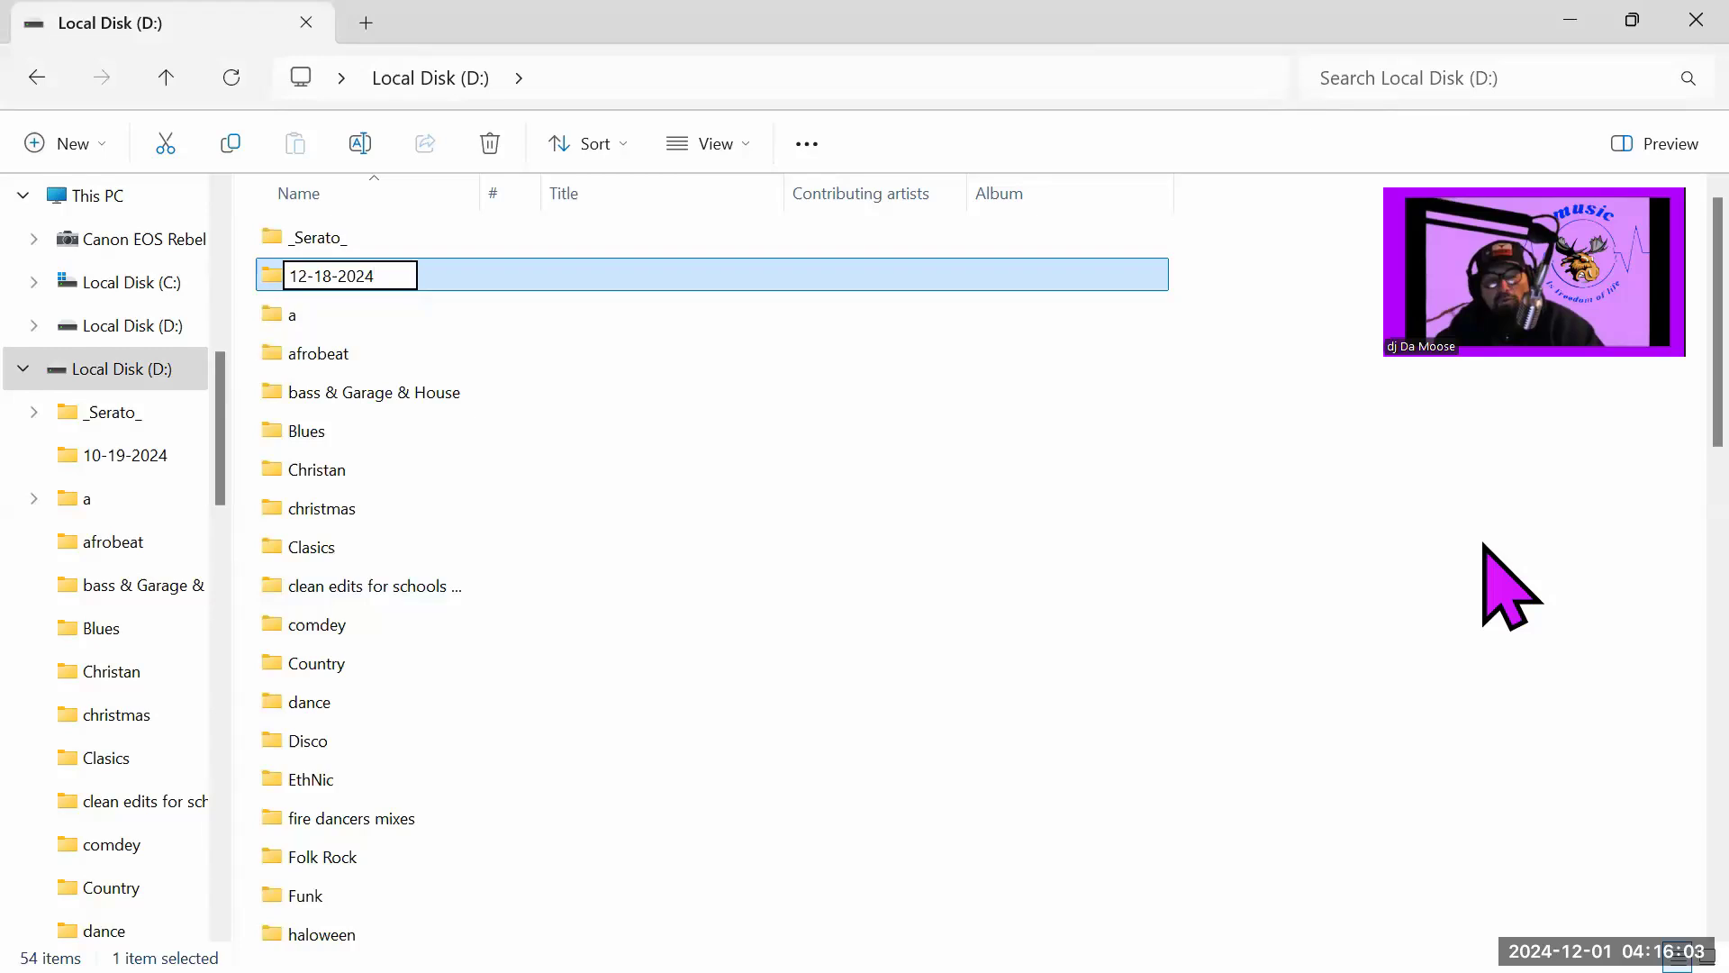
{"action": "key", "text": "Return"}
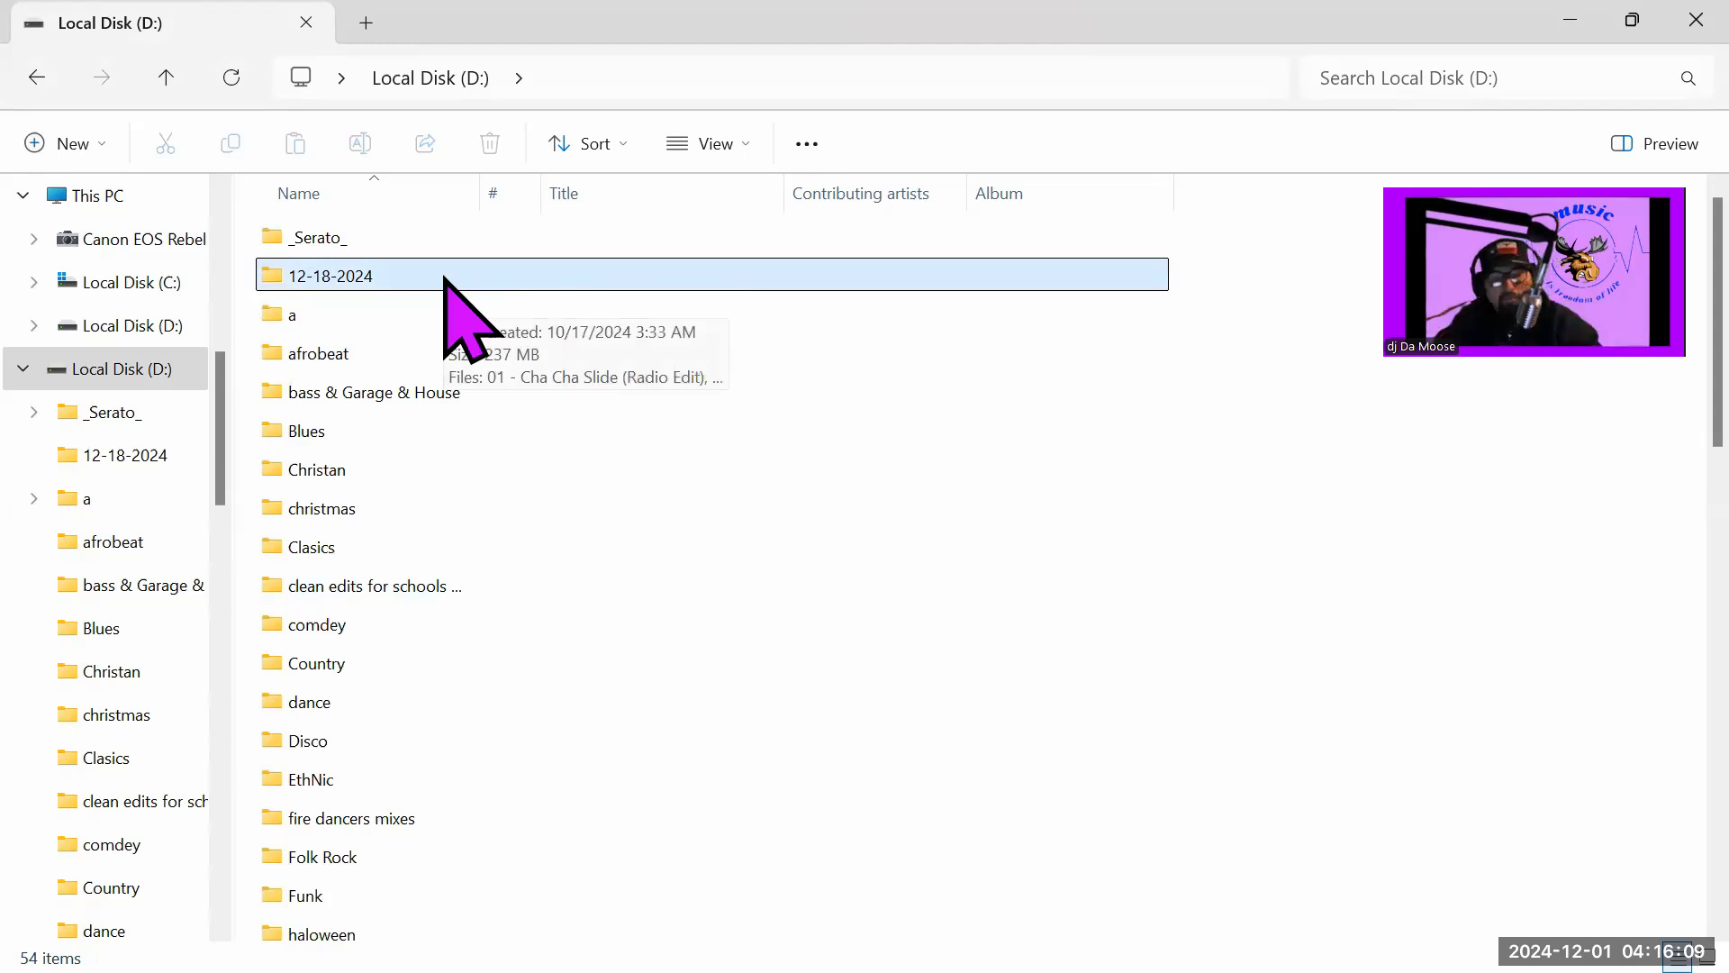
{"action": "left_click", "coordinate": [448, 279], "text": "ctrl"}
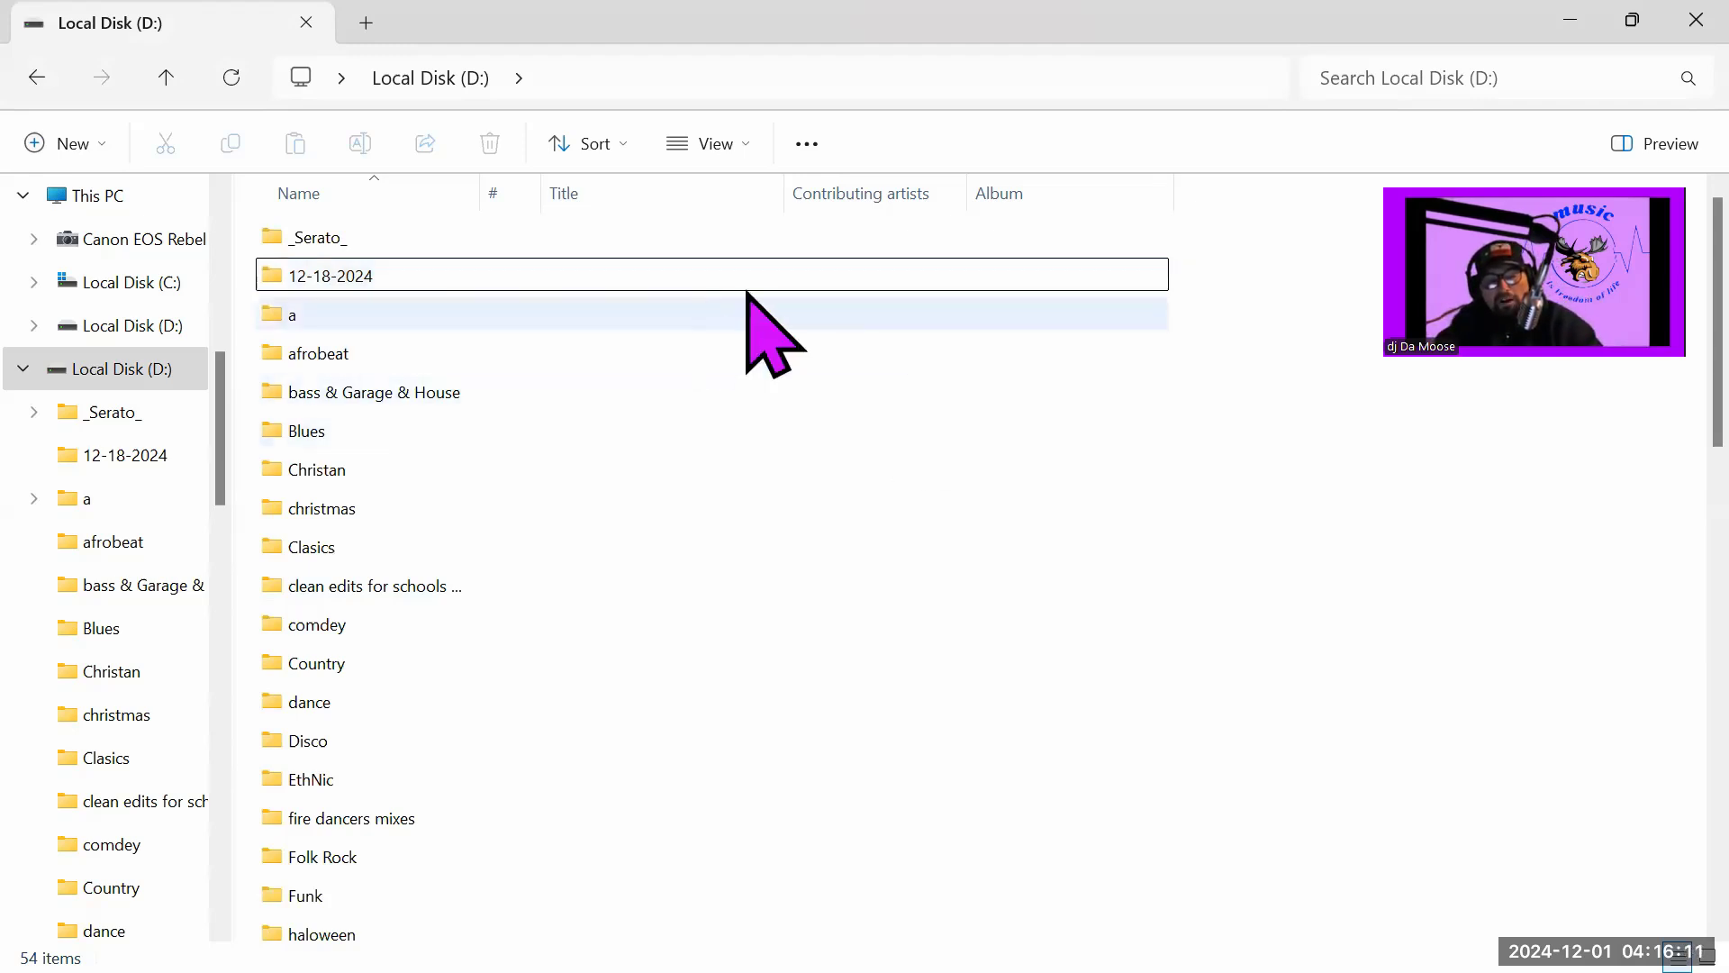
{"action": "left_click", "coordinate": [325, 277]}
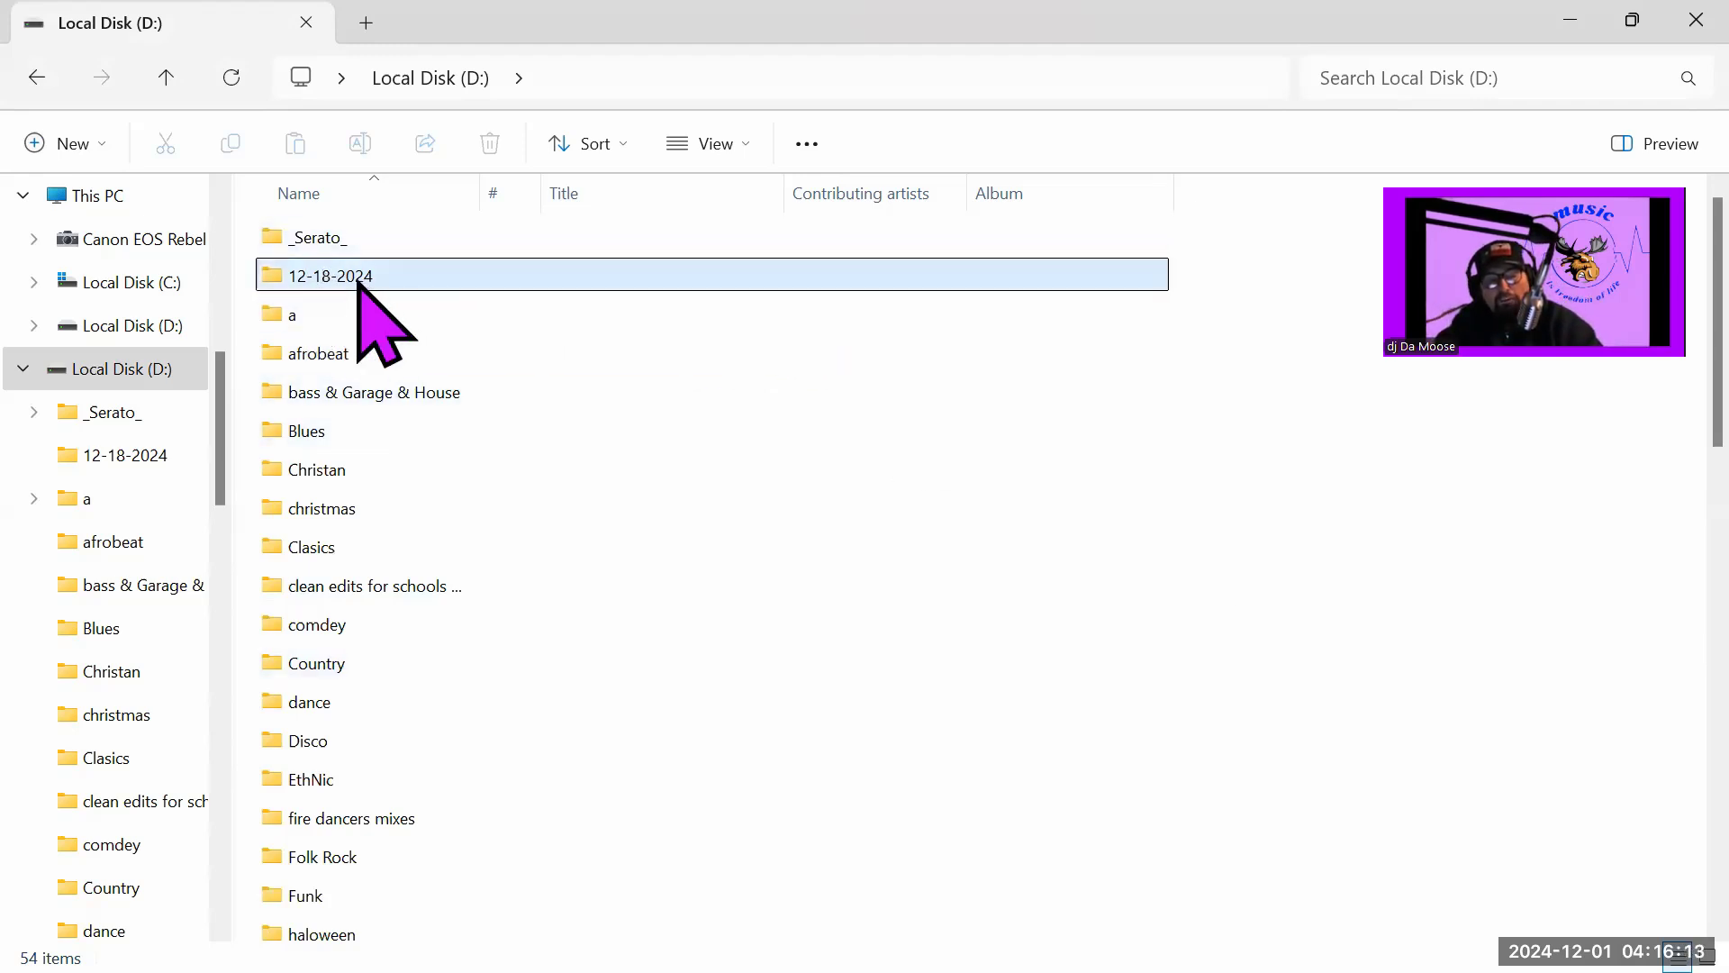
- Open the 12-18-2024 folder and select the Moose Knuckle Shuffle song
{"action": "double_click", "coordinate": [271, 278]}
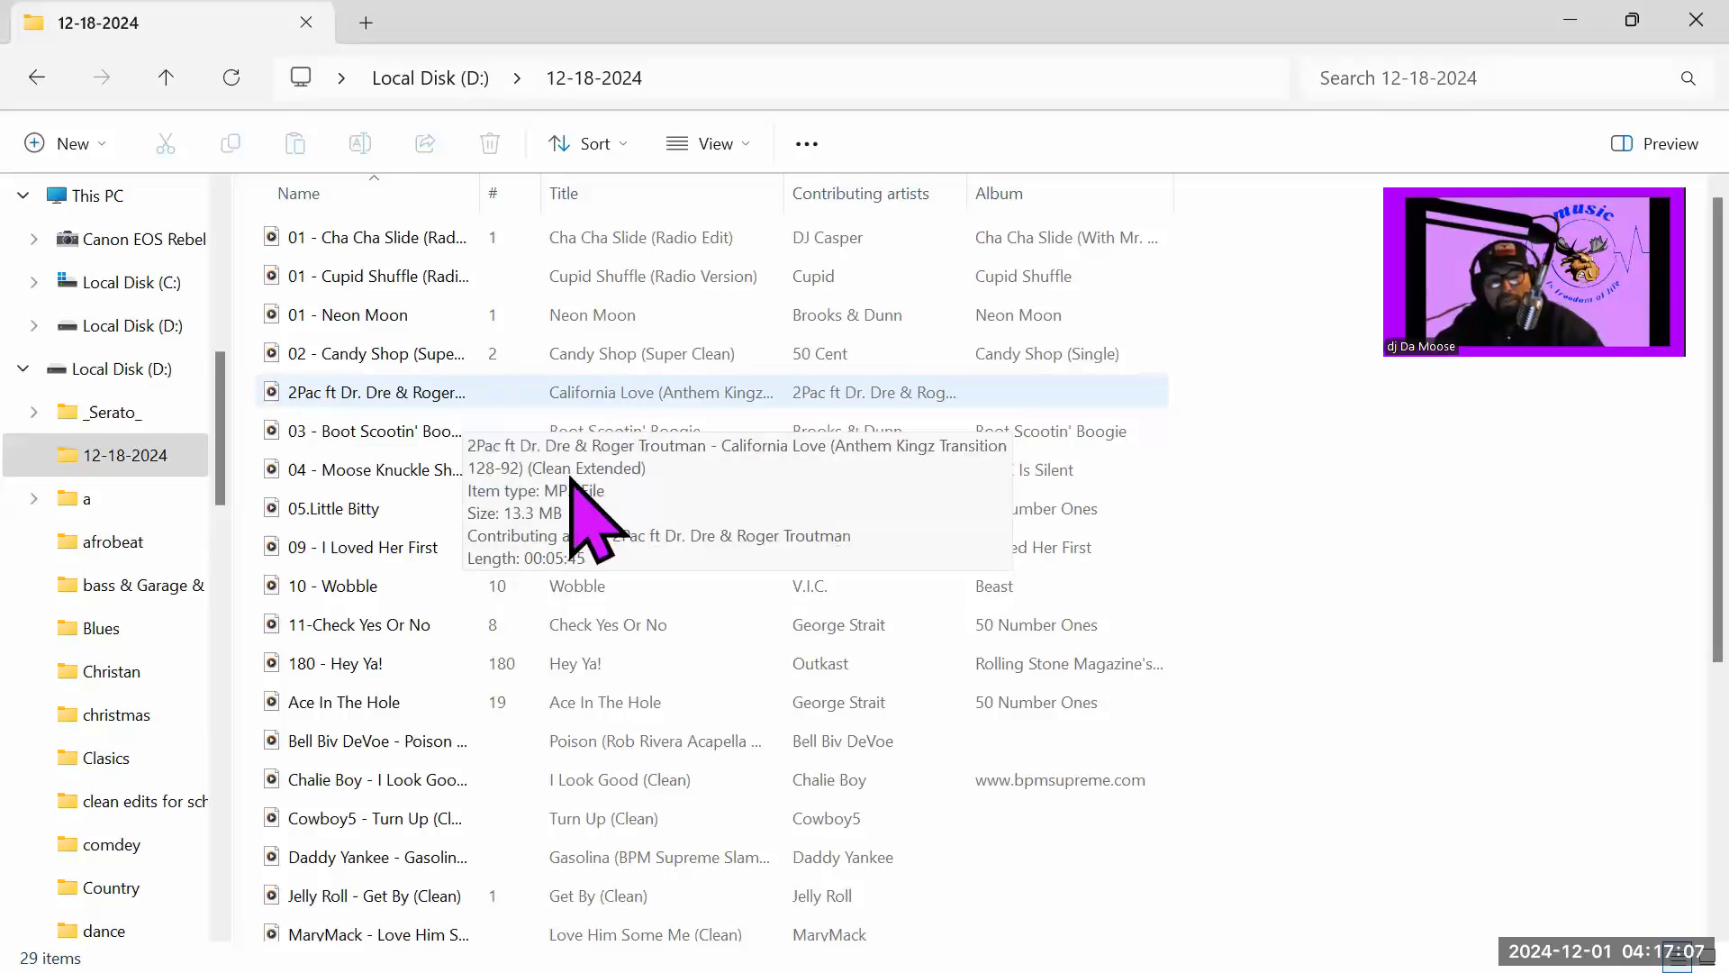
{"action": "mouse_move", "coordinate": [450, 442]}
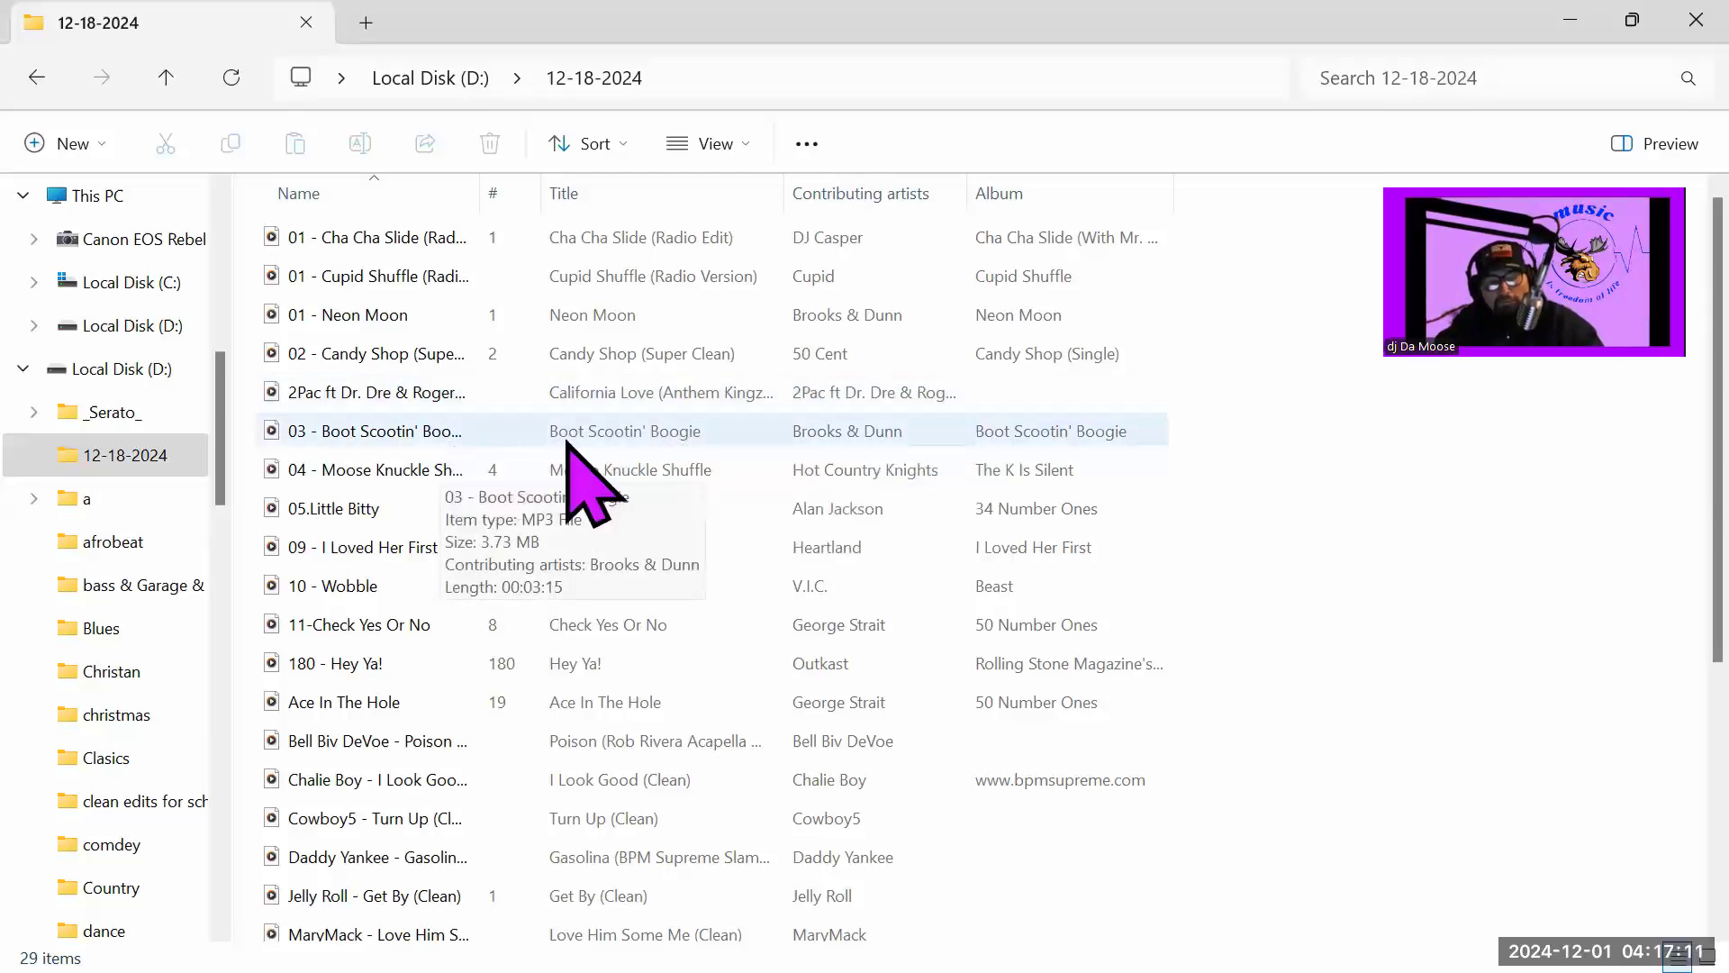
{"action": "left_click", "coordinate": [431, 473]}
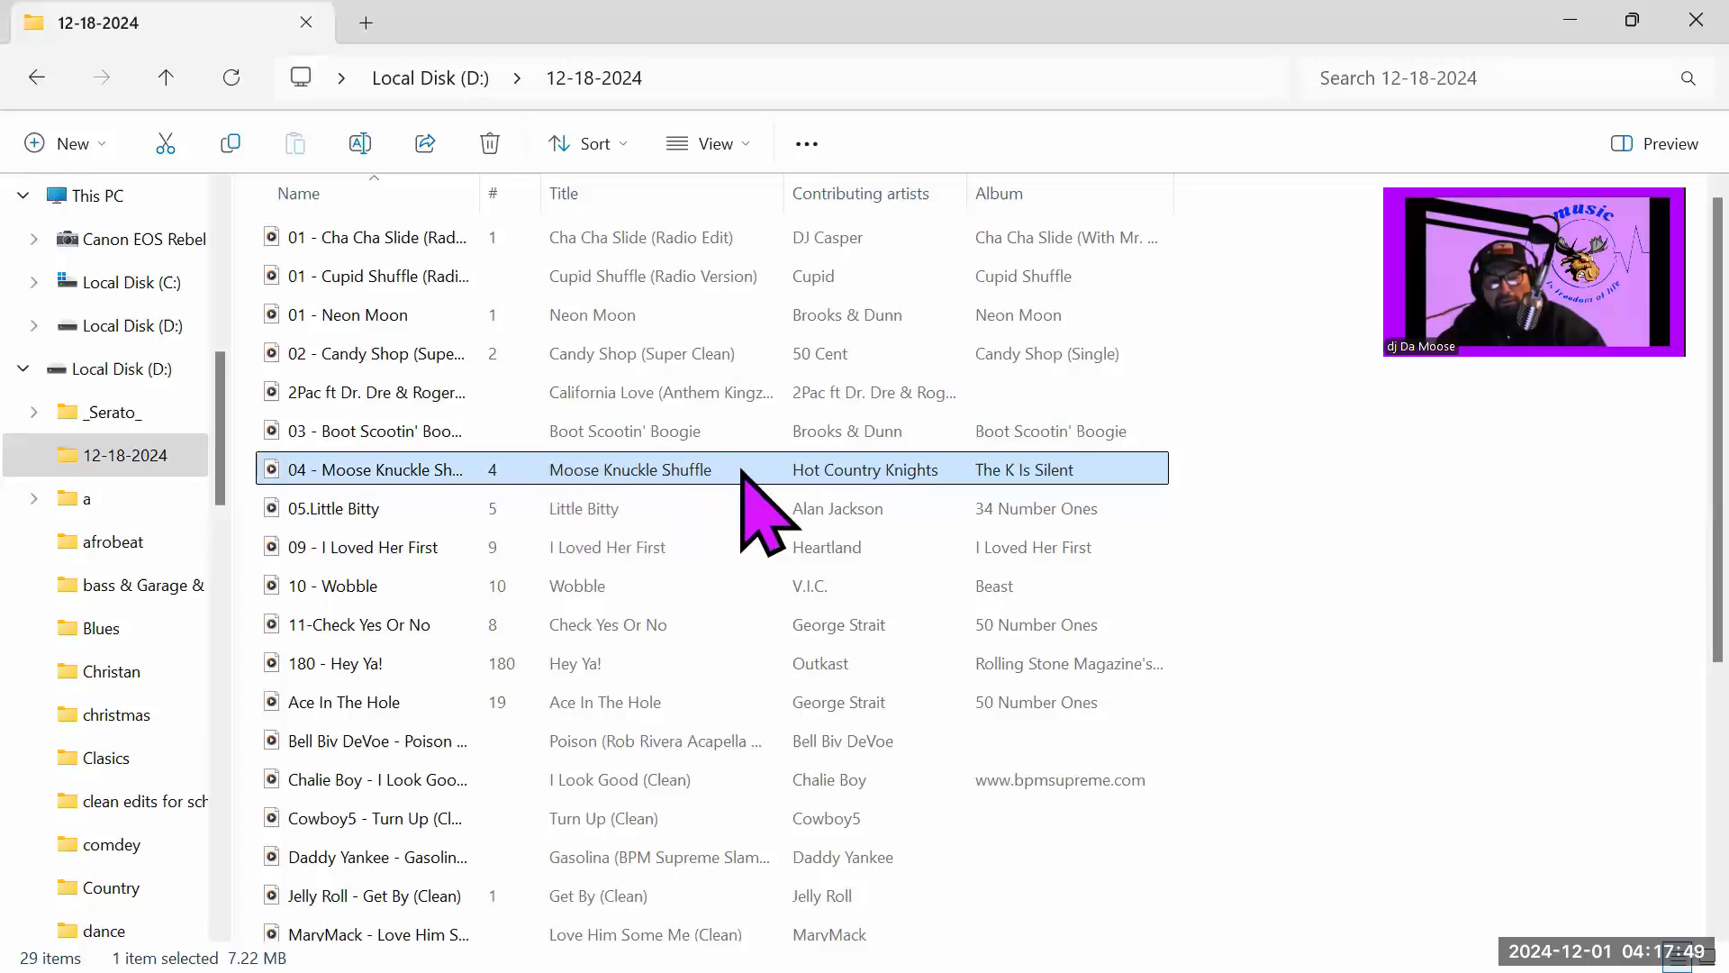
{"action": "left_click", "coordinate": [383, 512]}
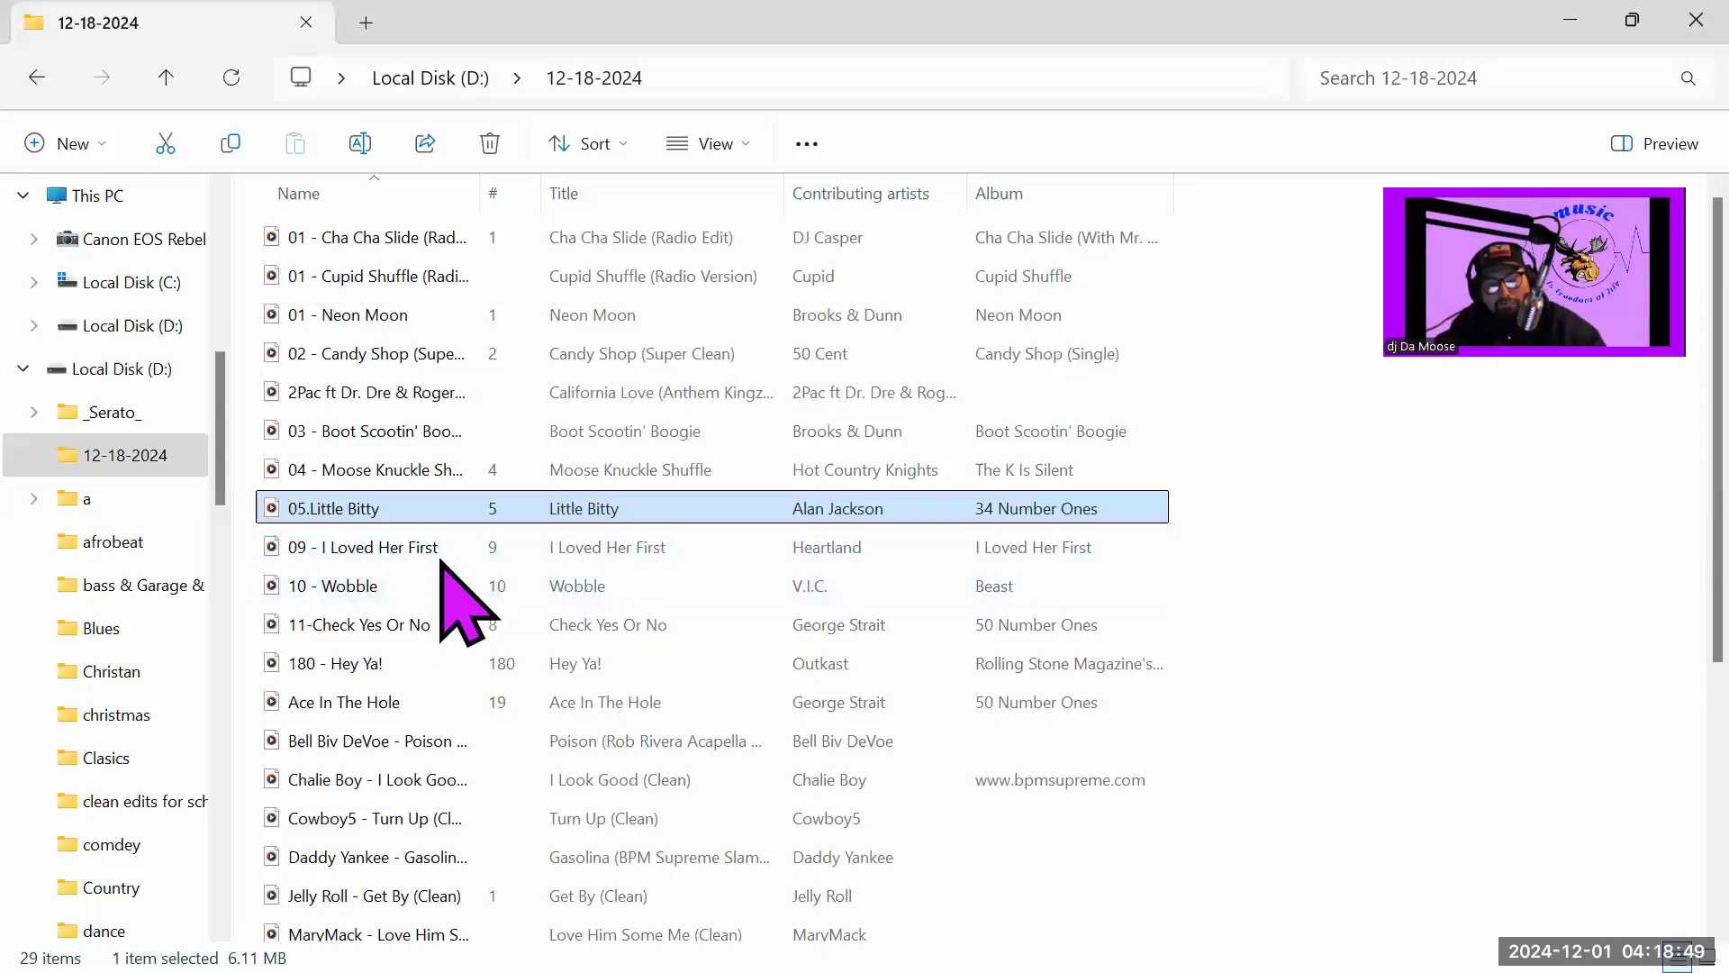
{"action": "mouse_move", "coordinate": [441, 561]}
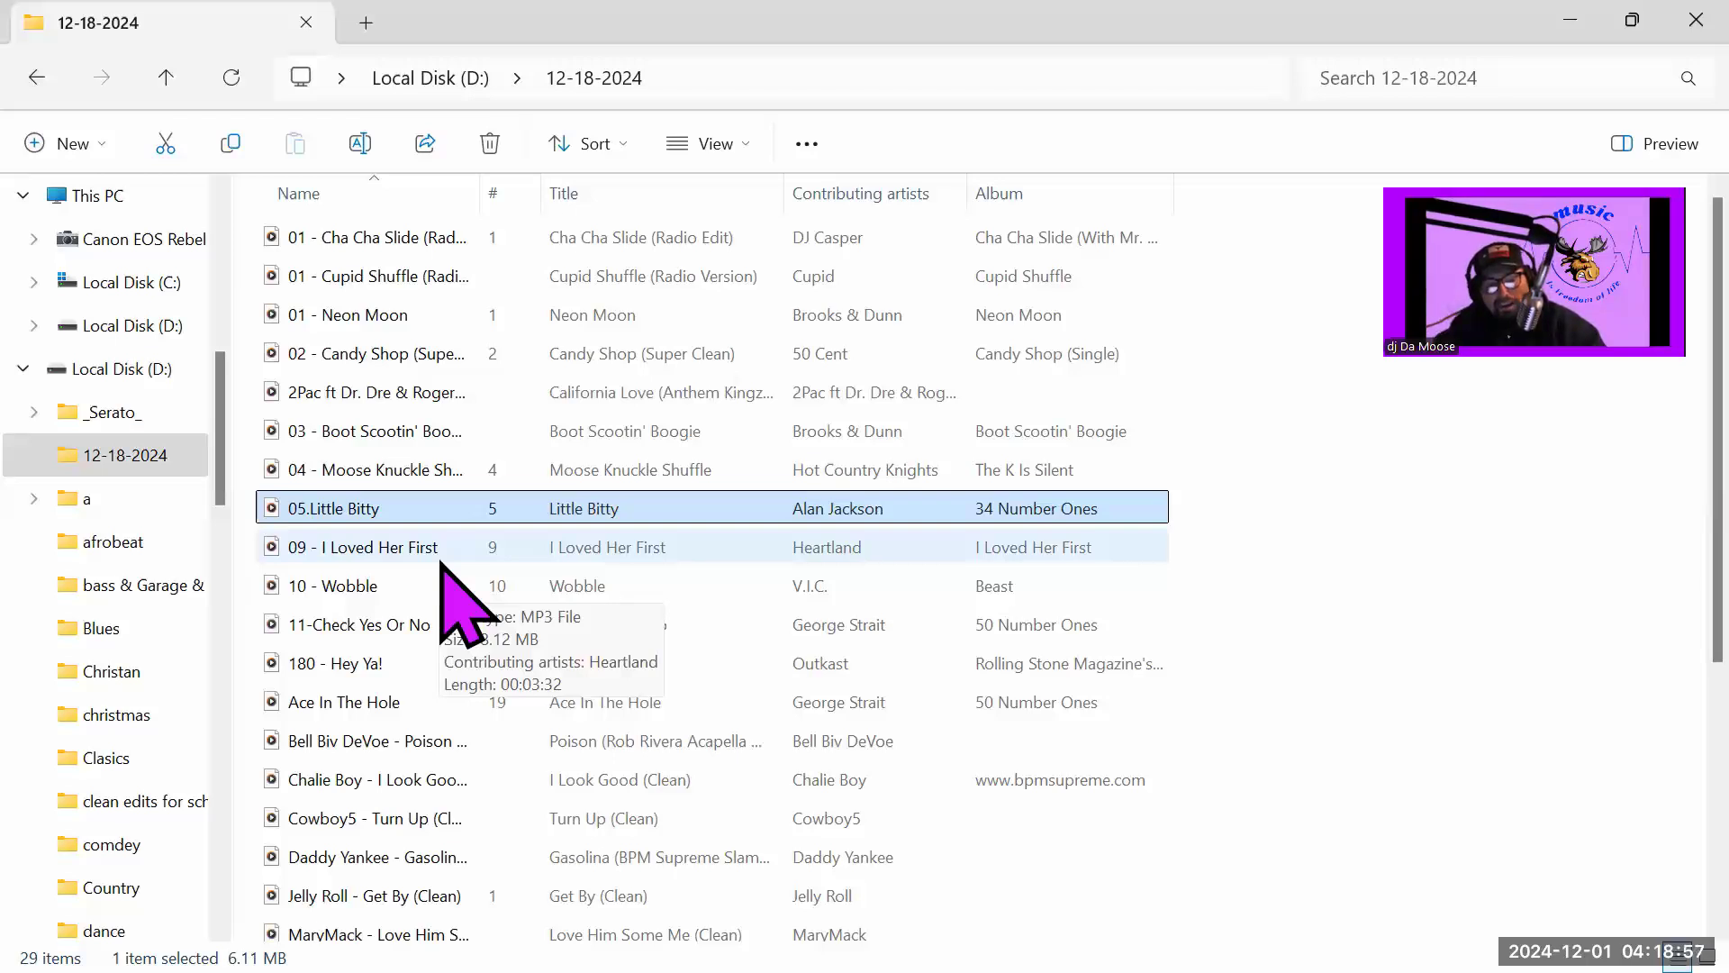
{"action": "left_click", "coordinate": [440, 558]}
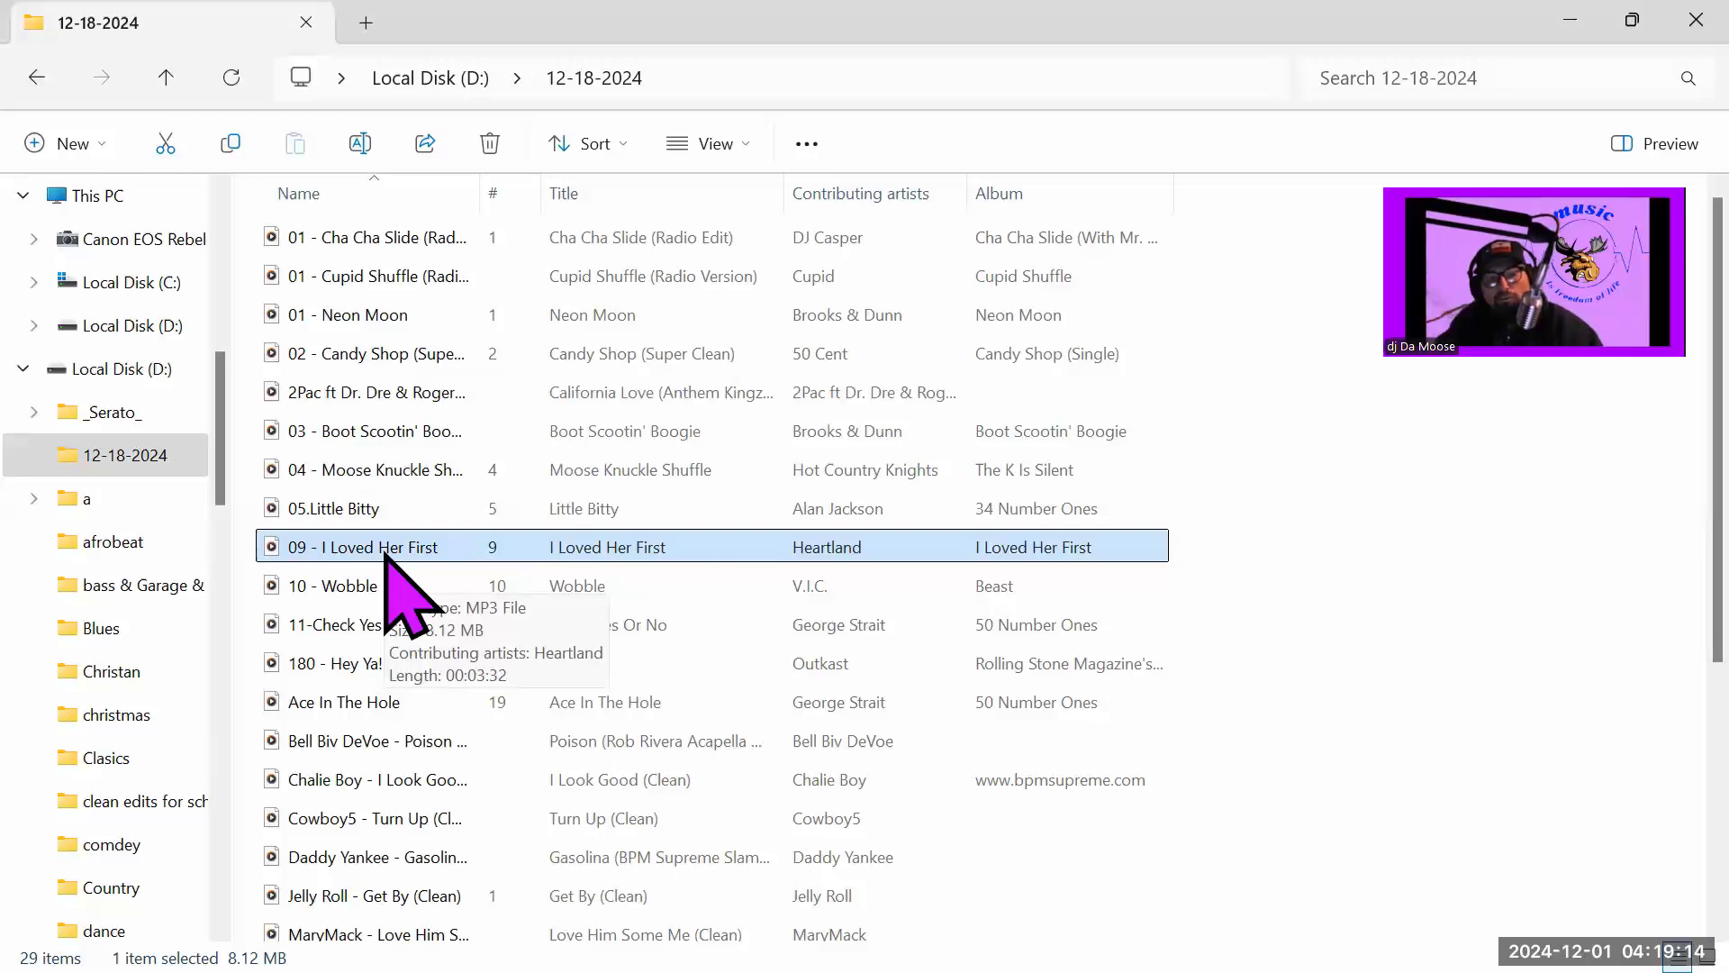
{"action": "left_click", "coordinate": [408, 317]}
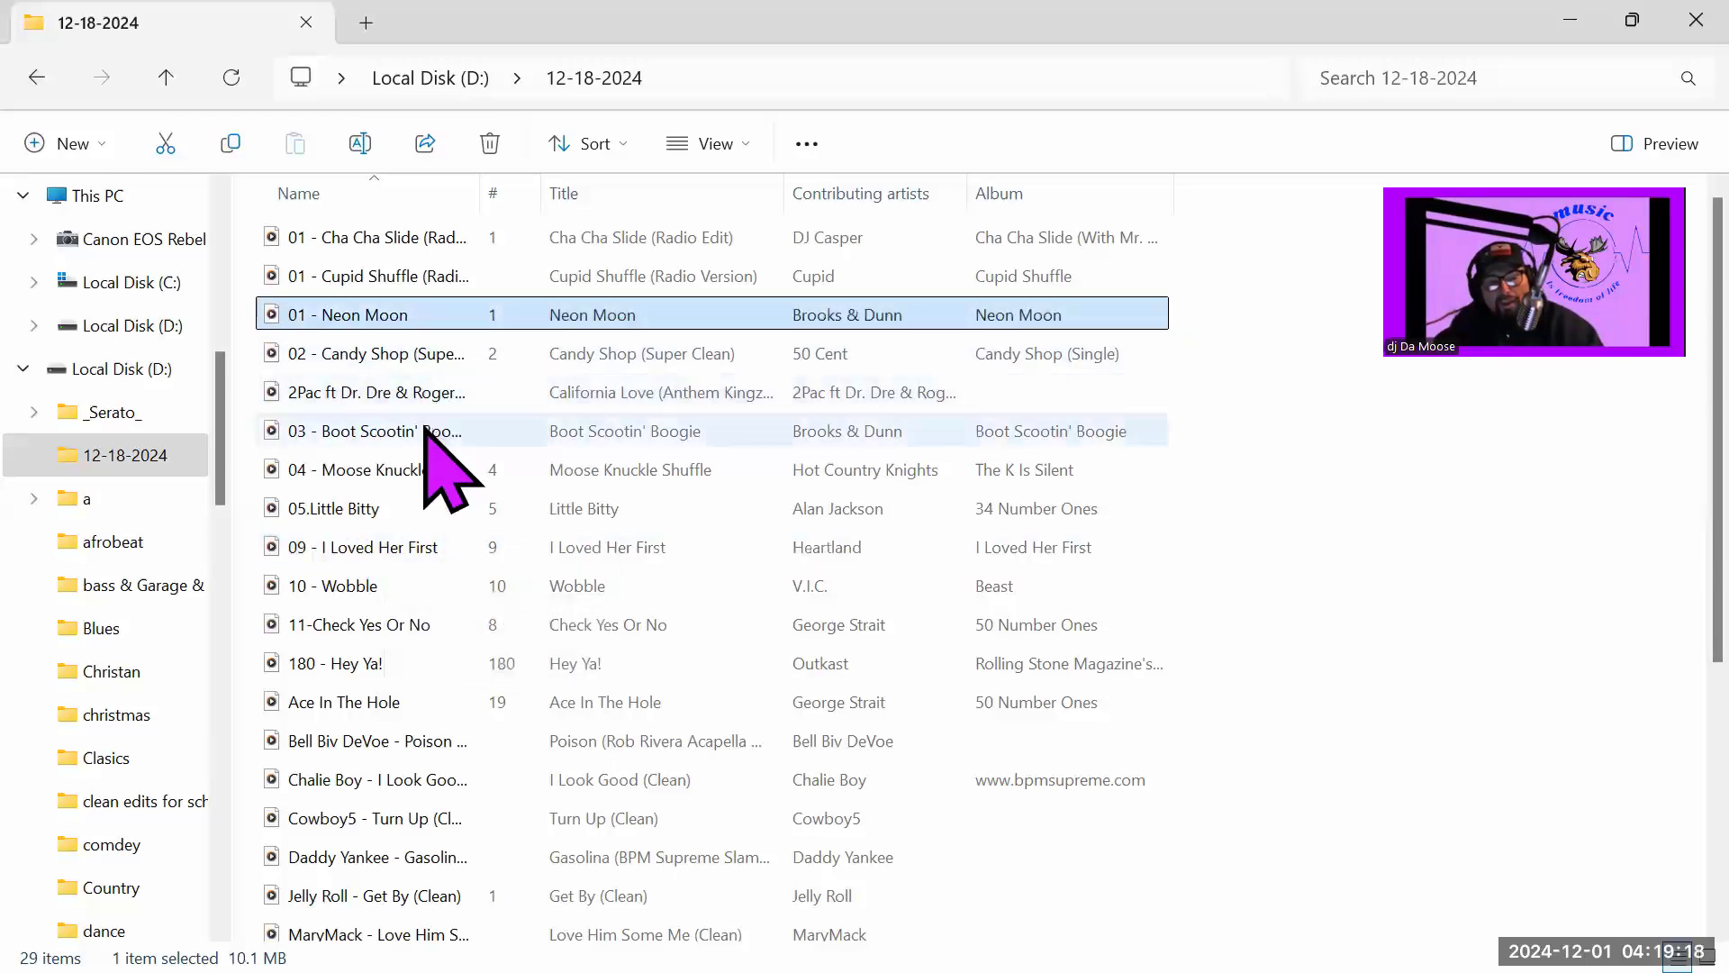
{"action": "left_click", "coordinate": [425, 432]}
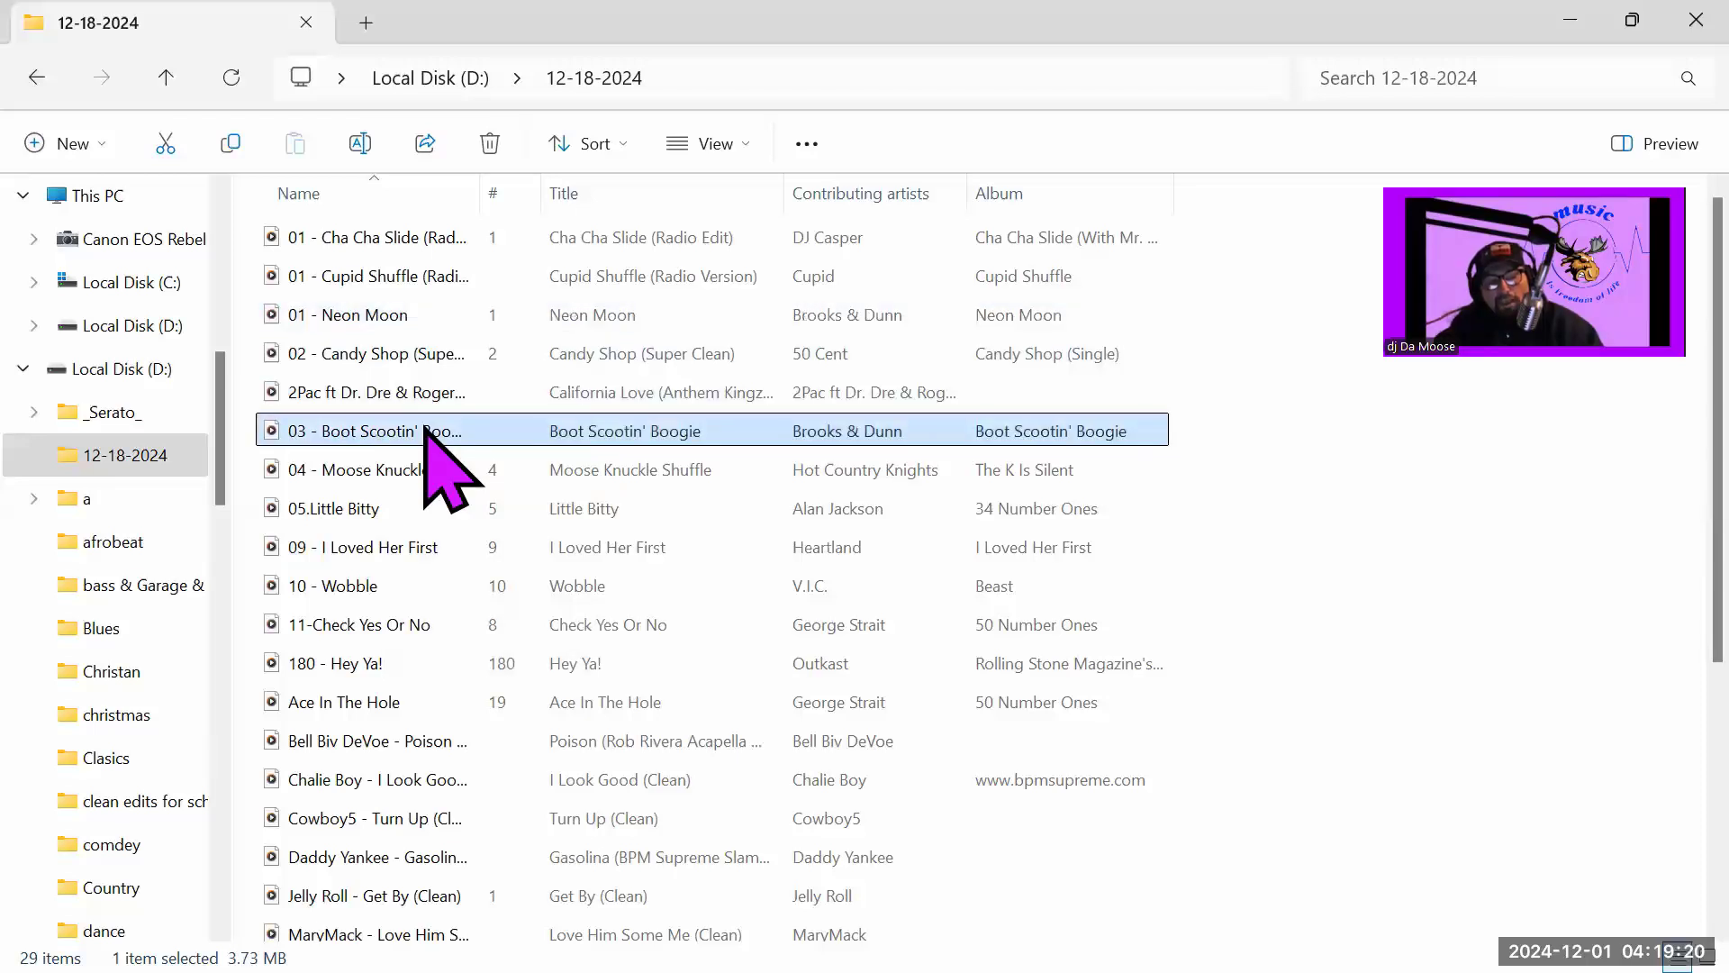
{"action": "left_click", "coordinate": [439, 546]}
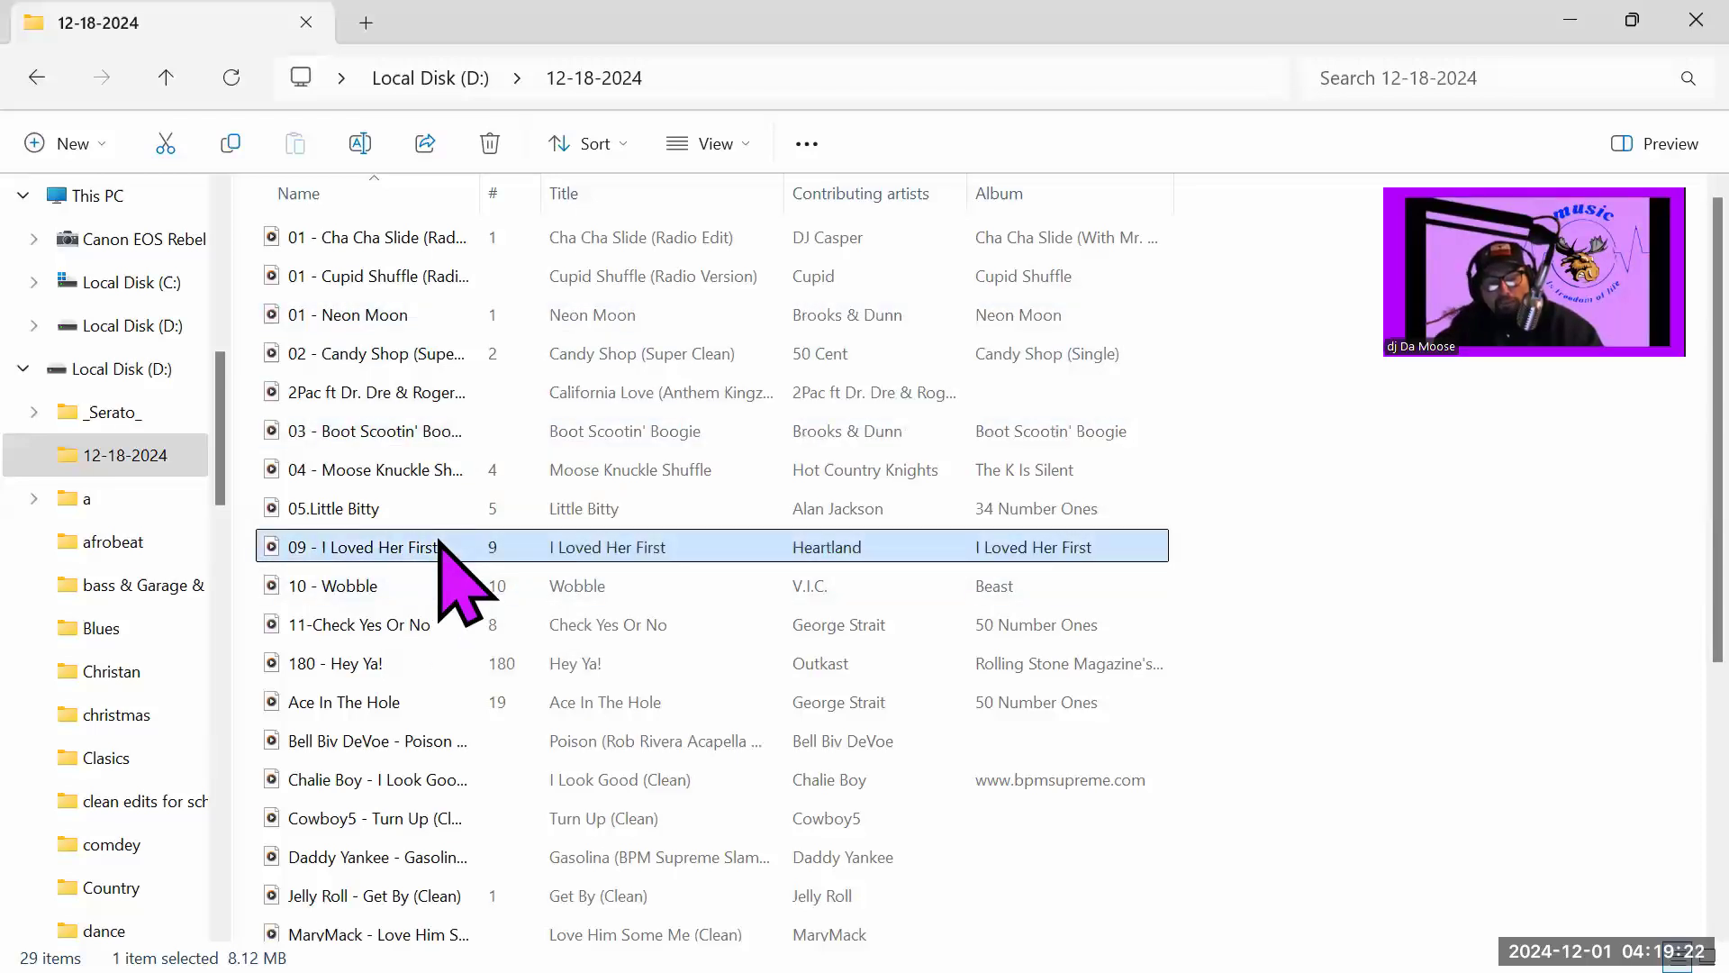
{"action": "left_click", "coordinate": [430, 621]}
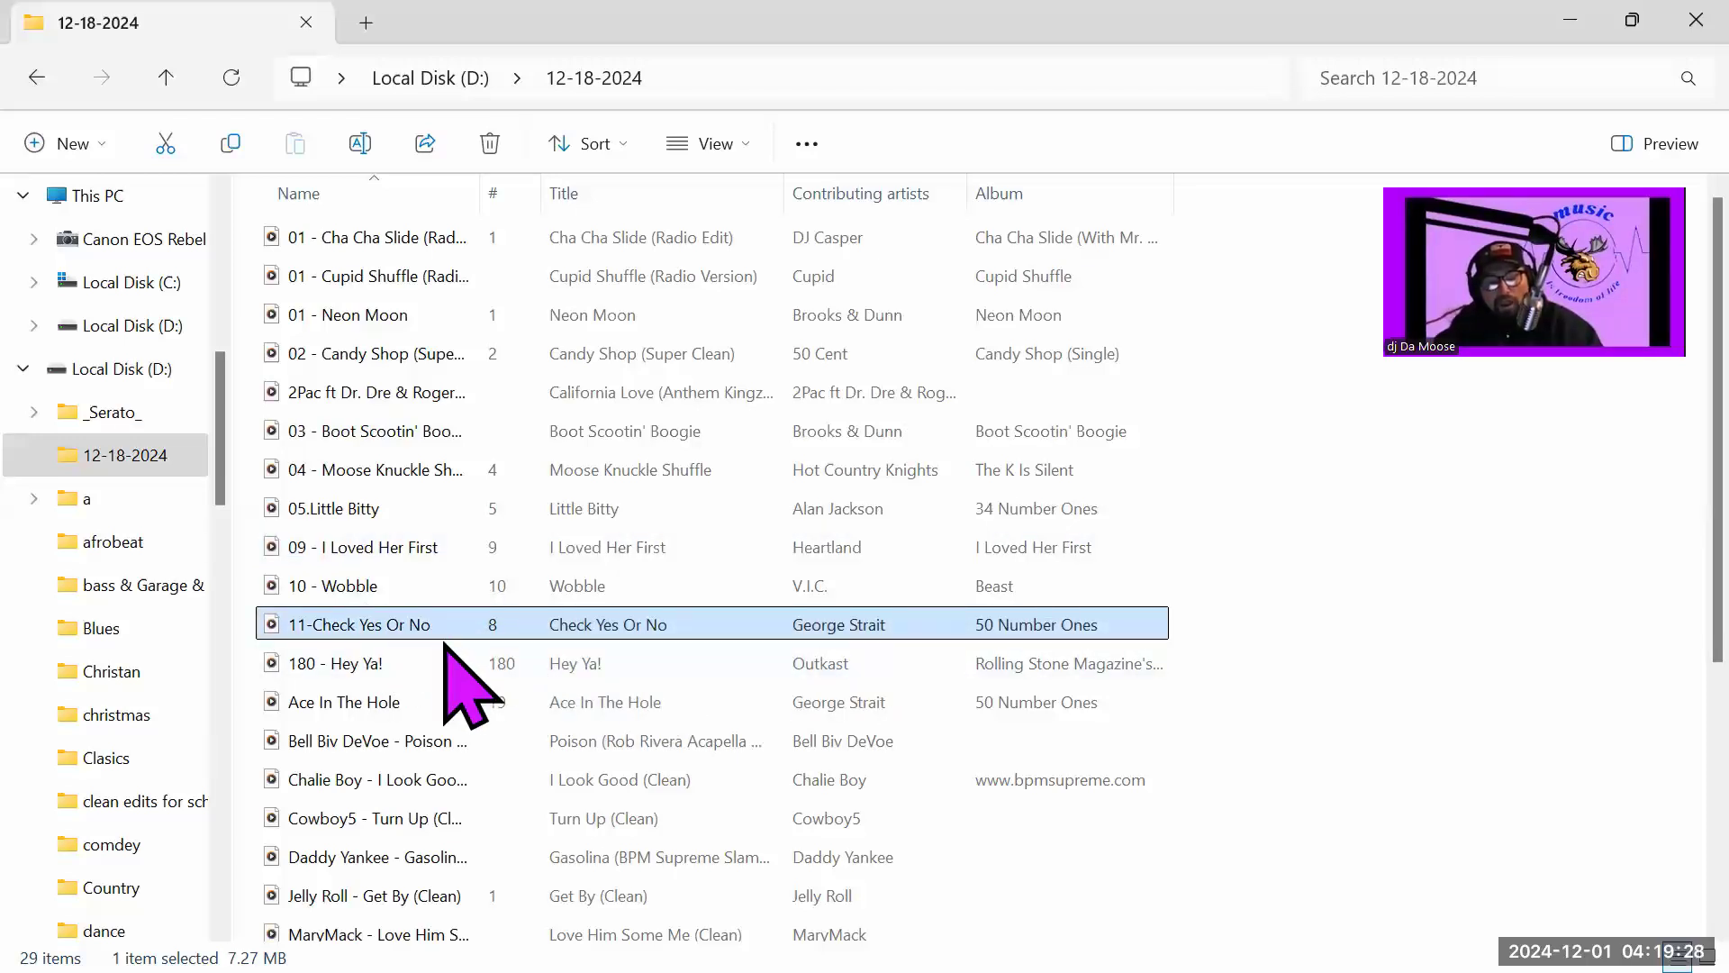
{"action": "left_click", "coordinate": [420, 704]}
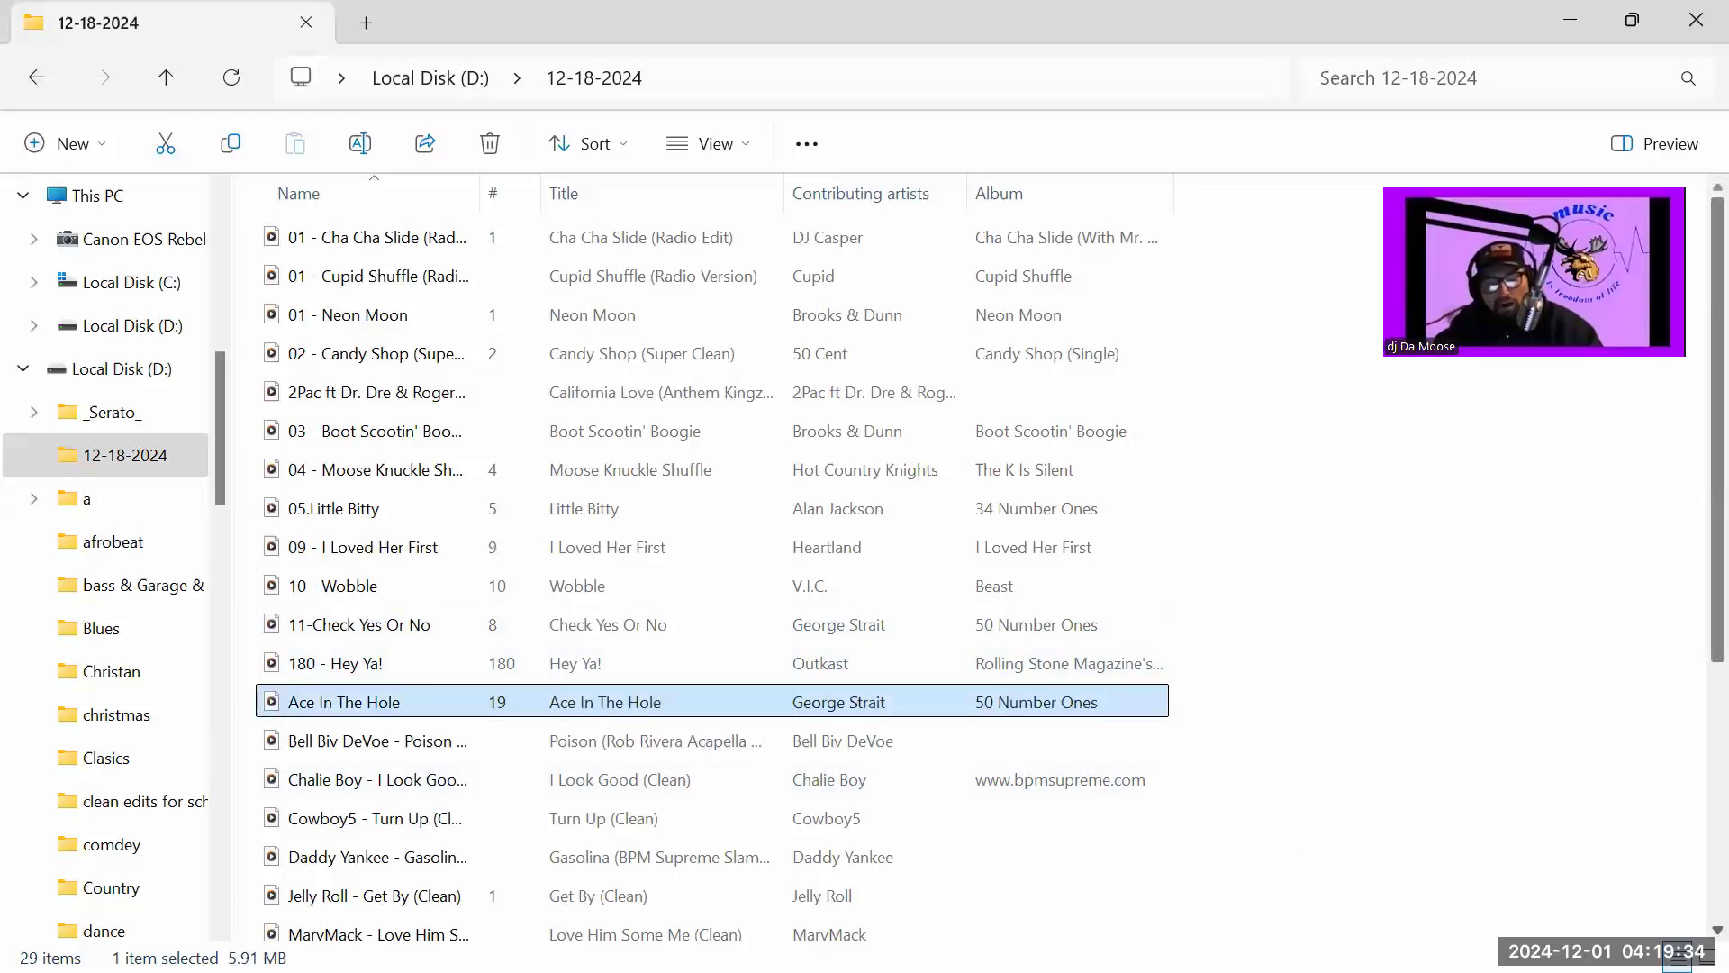
- Scroll down the song list and select Bell Biv DeVoe's Poison
{"action": "scroll", "coordinate": [711, 568], "scroll_direction": "down", "scroll_amount": 2}
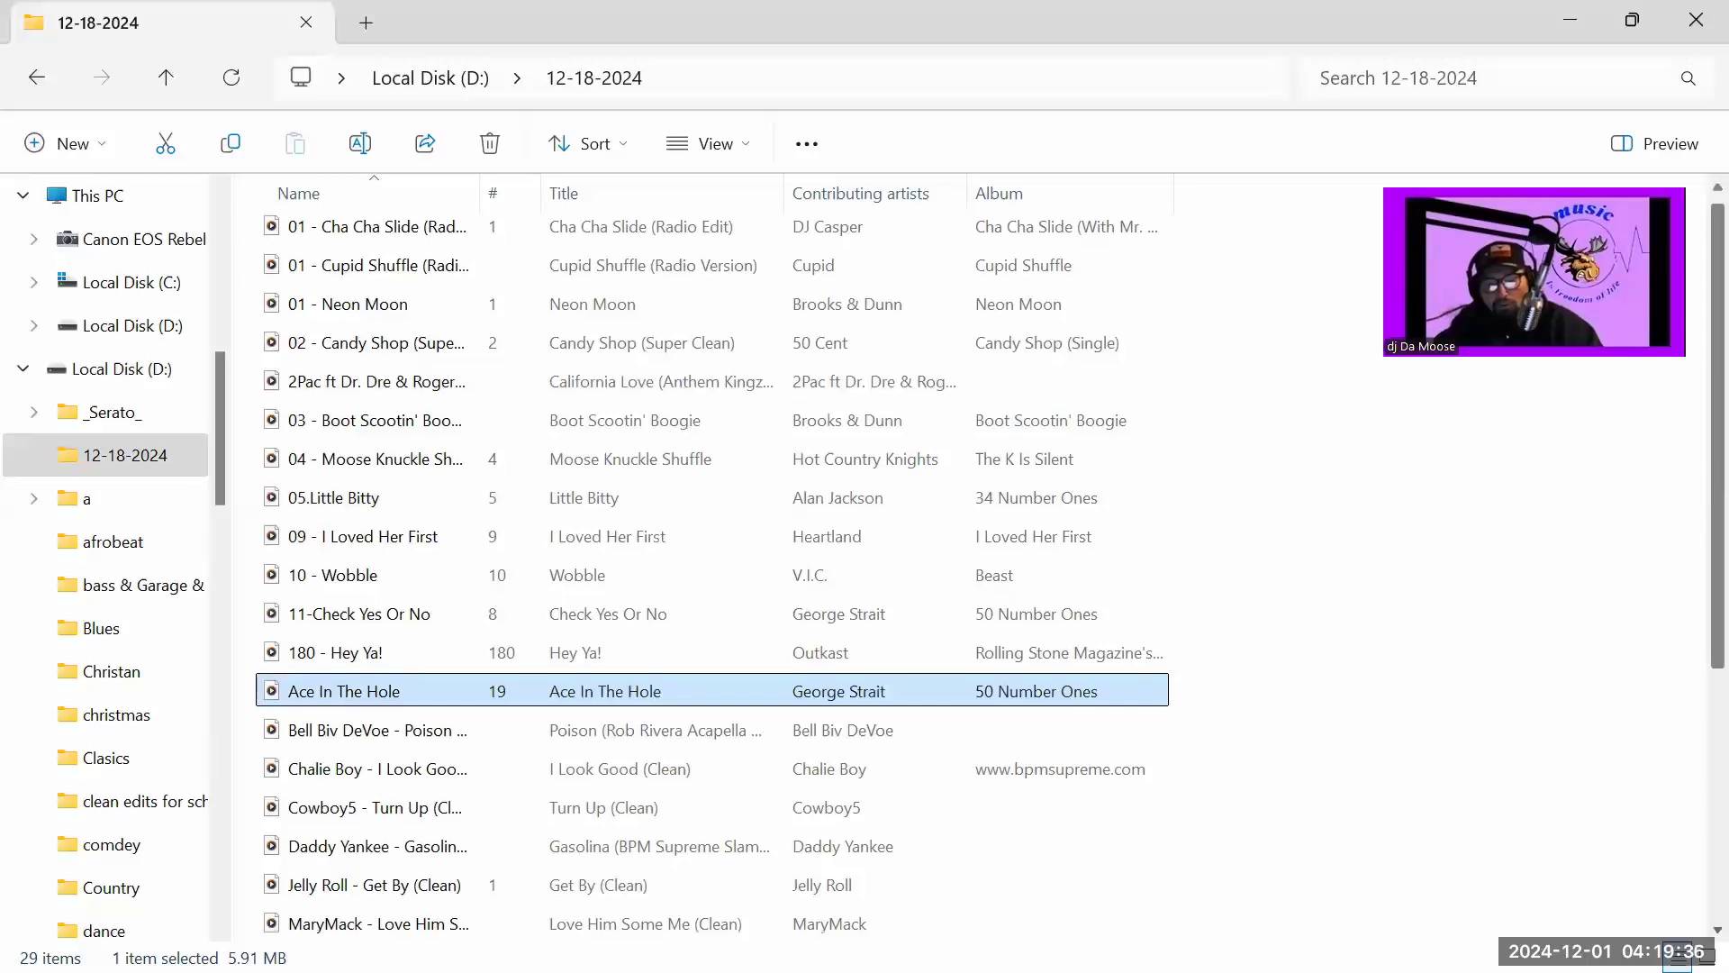
{"action": "scroll", "coordinate": [711, 567], "scroll_direction": "down", "scroll_amount": 2}
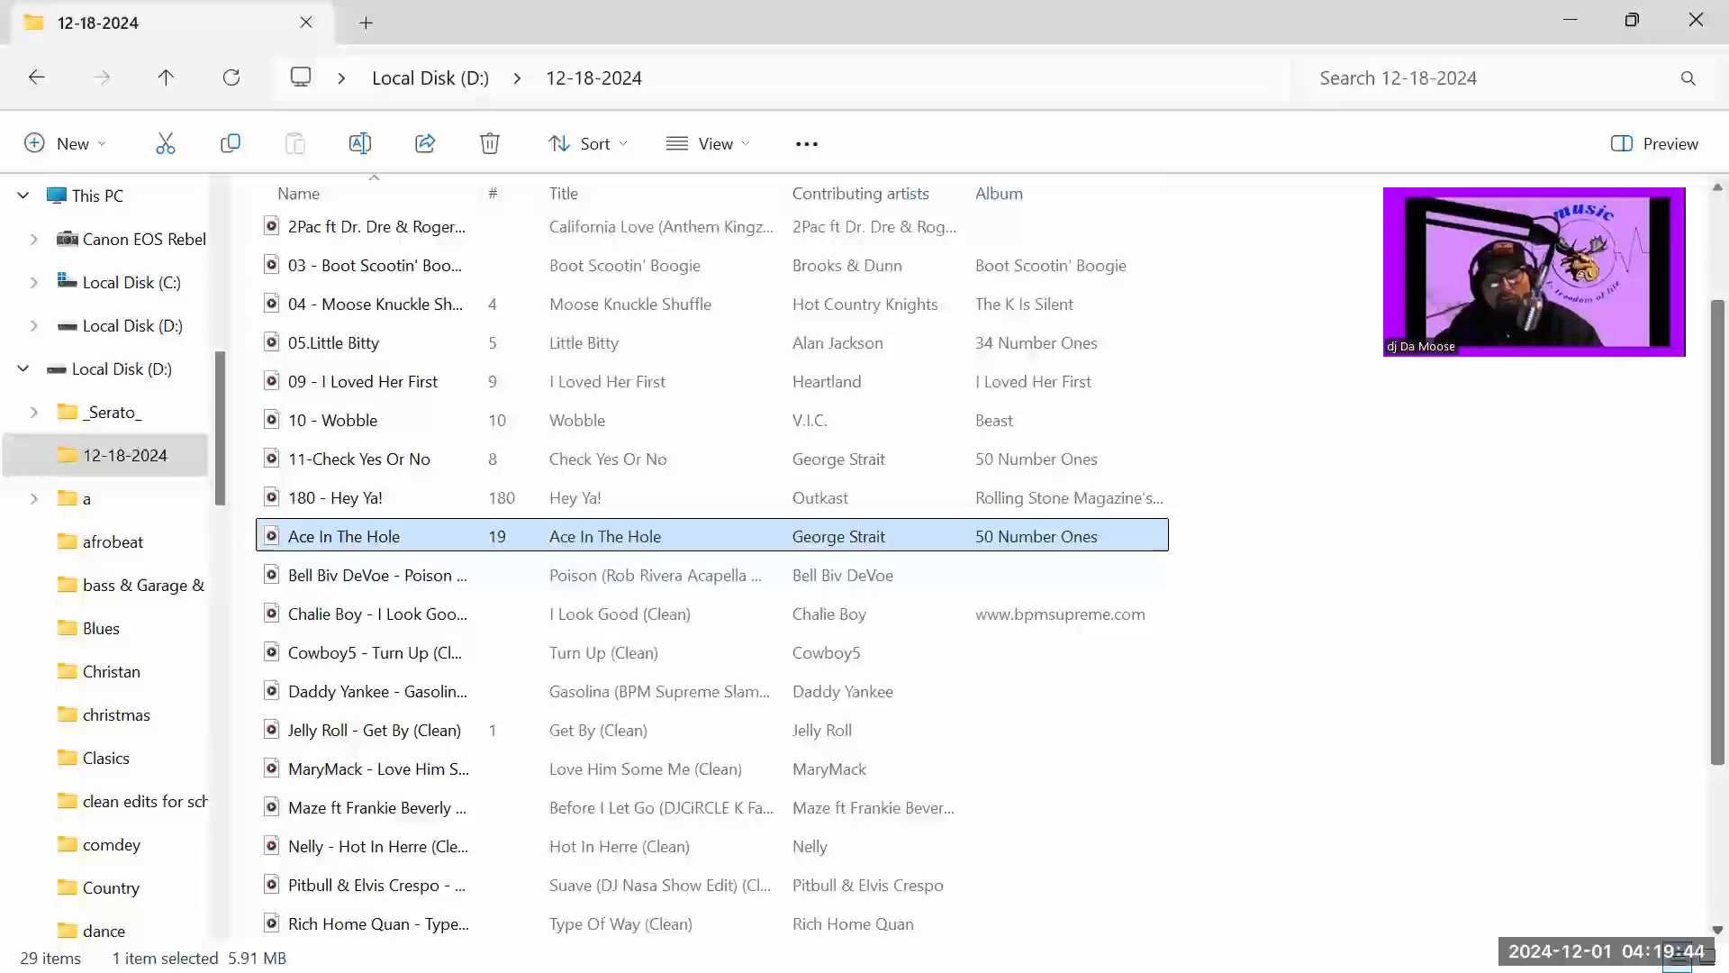
{"action": "scroll", "coordinate": [711, 568], "scroll_direction": "down", "scroll_amount": 1}
{"action": "scroll", "coordinate": [711, 567], "scroll_direction": "down", "scroll_amount": 1}
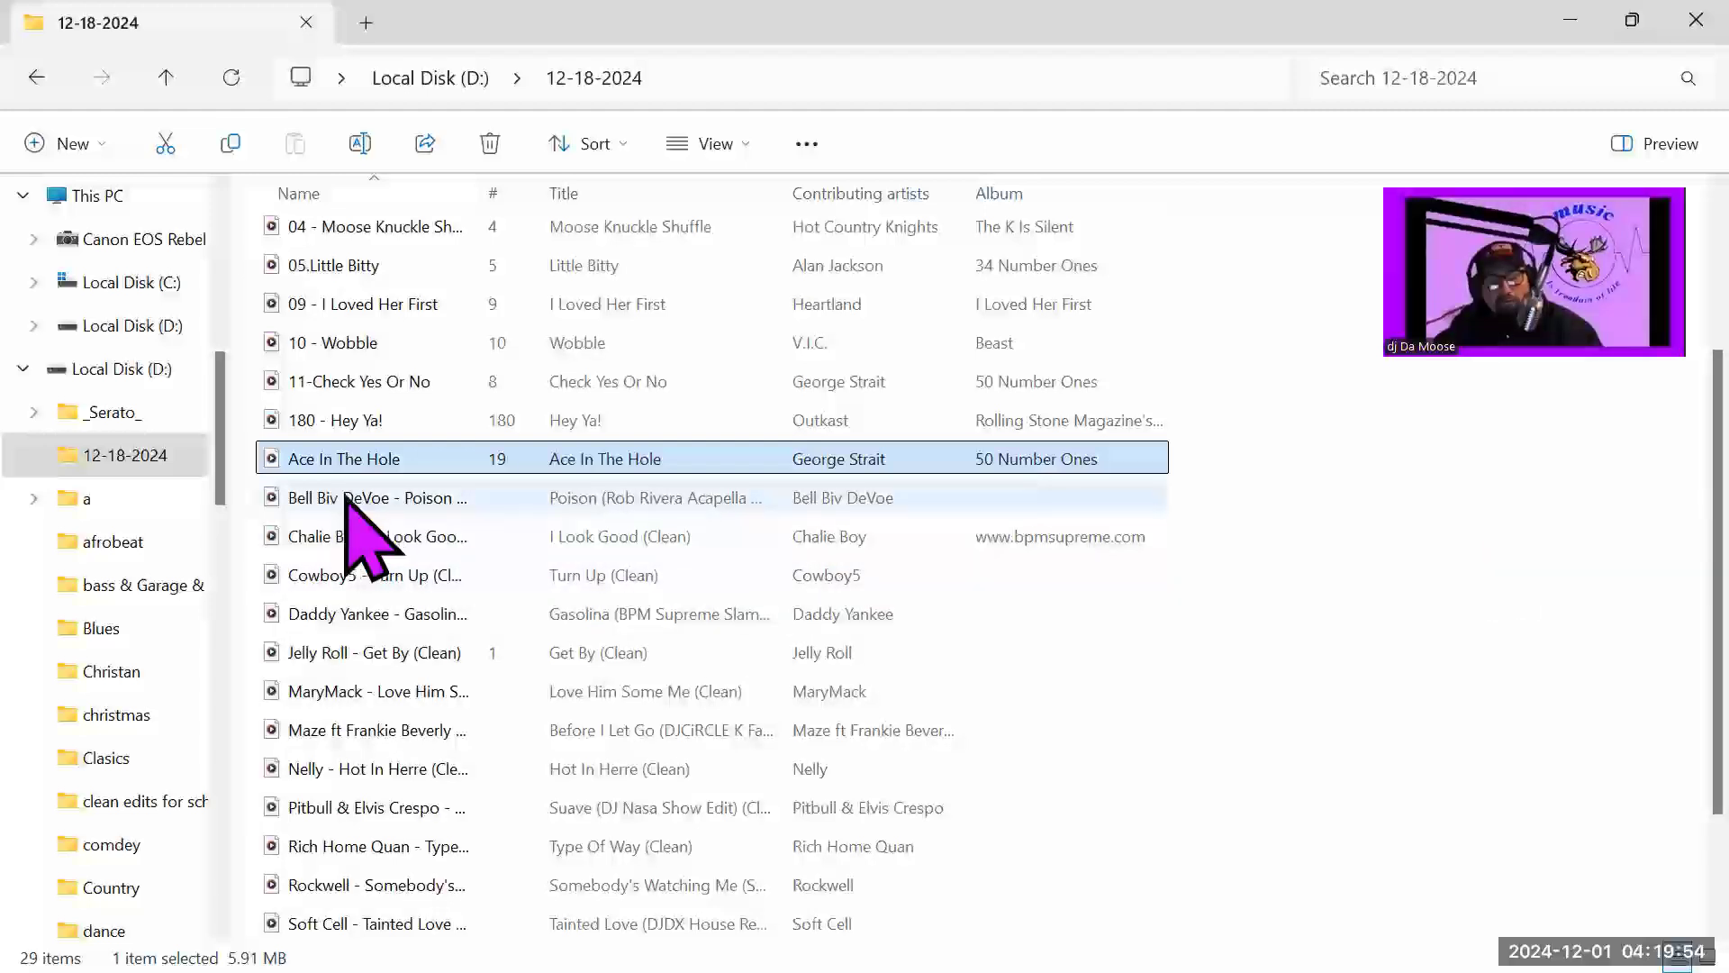
{"action": "left_click", "coordinate": [593, 500]}
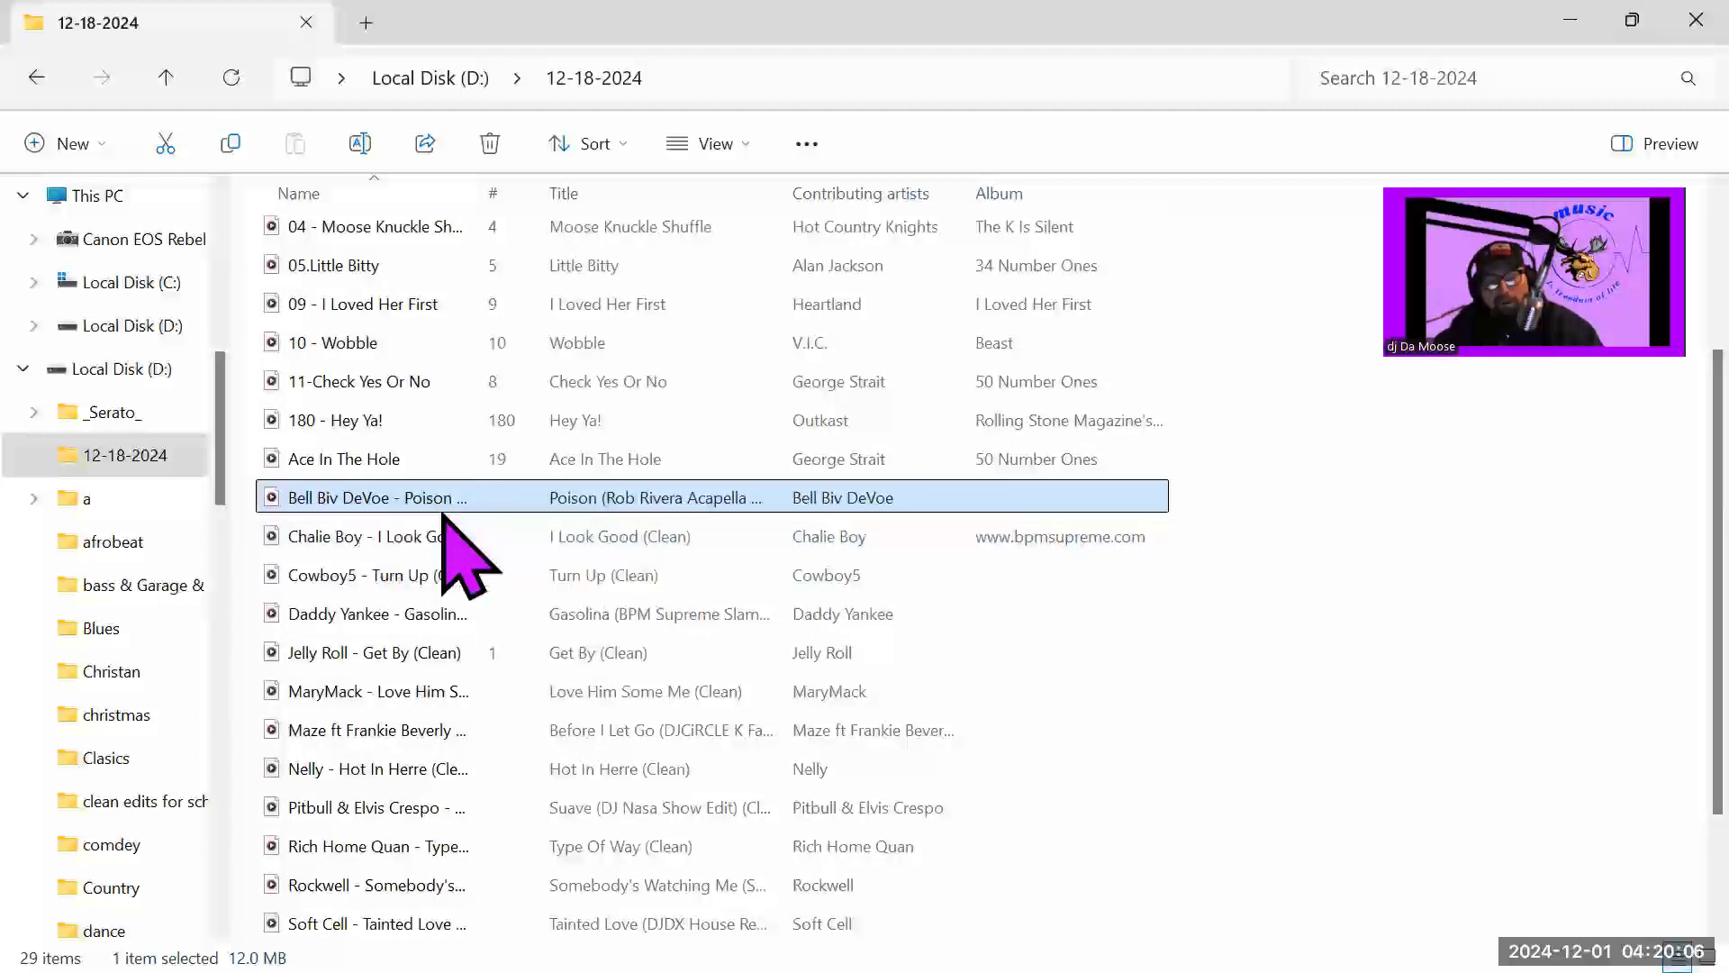
{"action": "mouse_move", "coordinate": [417, 543]}
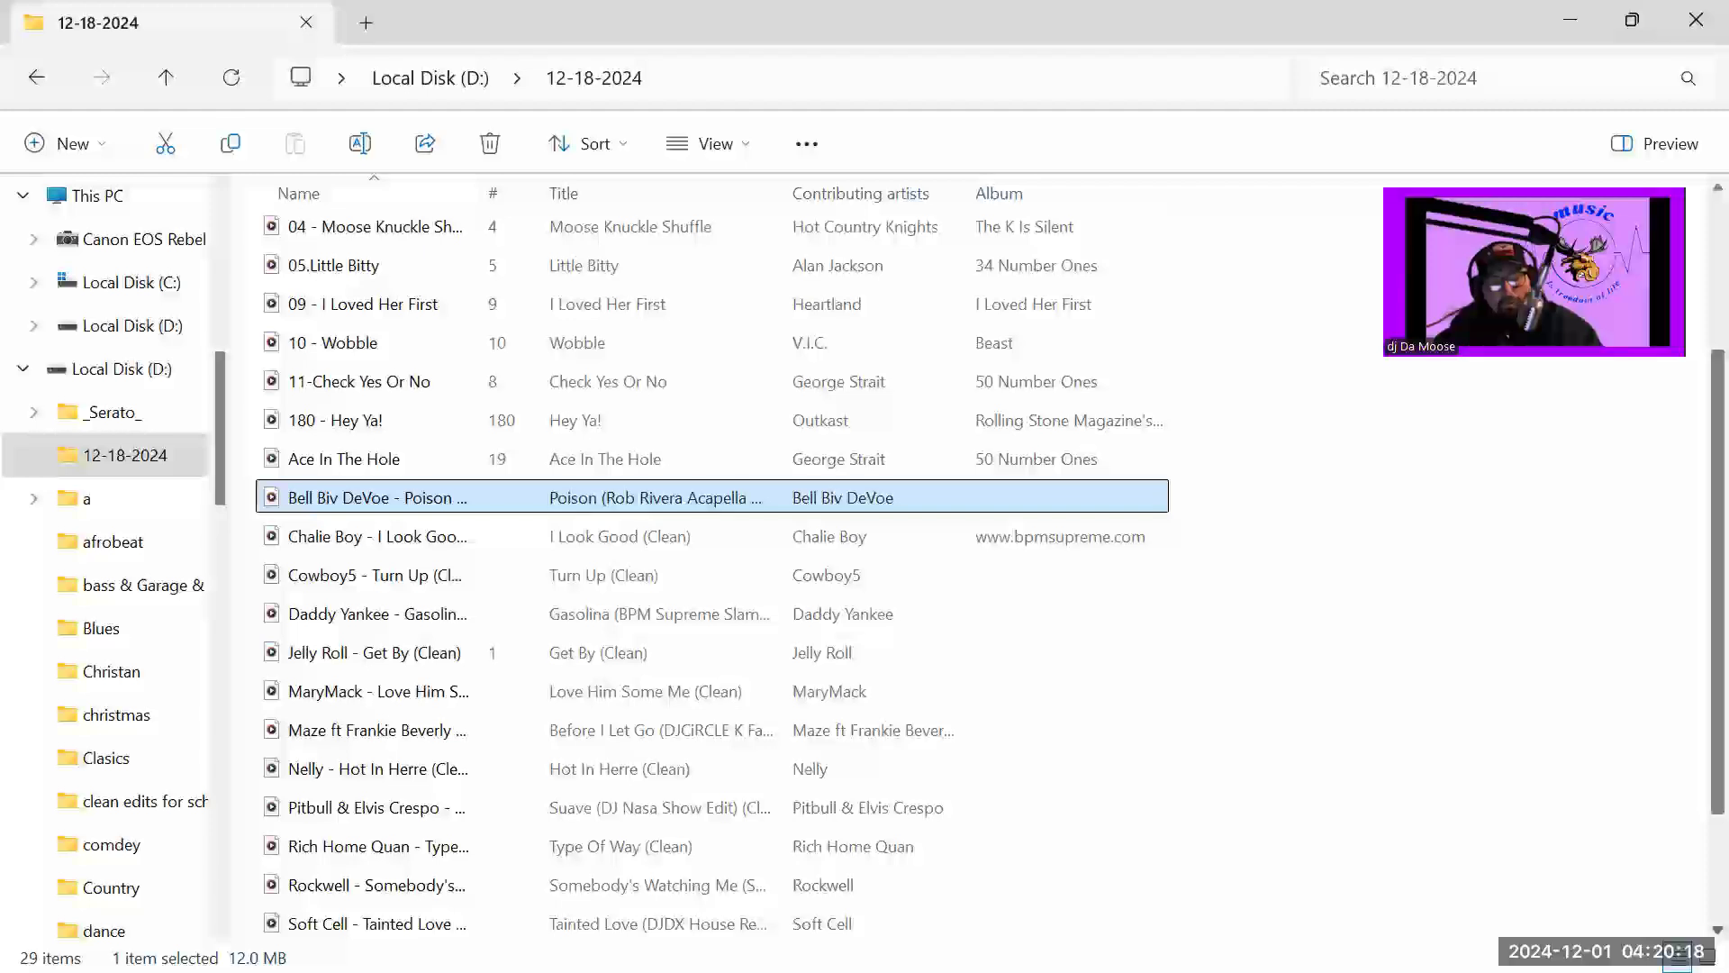
- Play Cowboy5's Turn Up (Clean) in Media Player
{"action": "scroll", "coordinate": [958, 567], "scroll_direction": "down", "scroll_amount": 2}
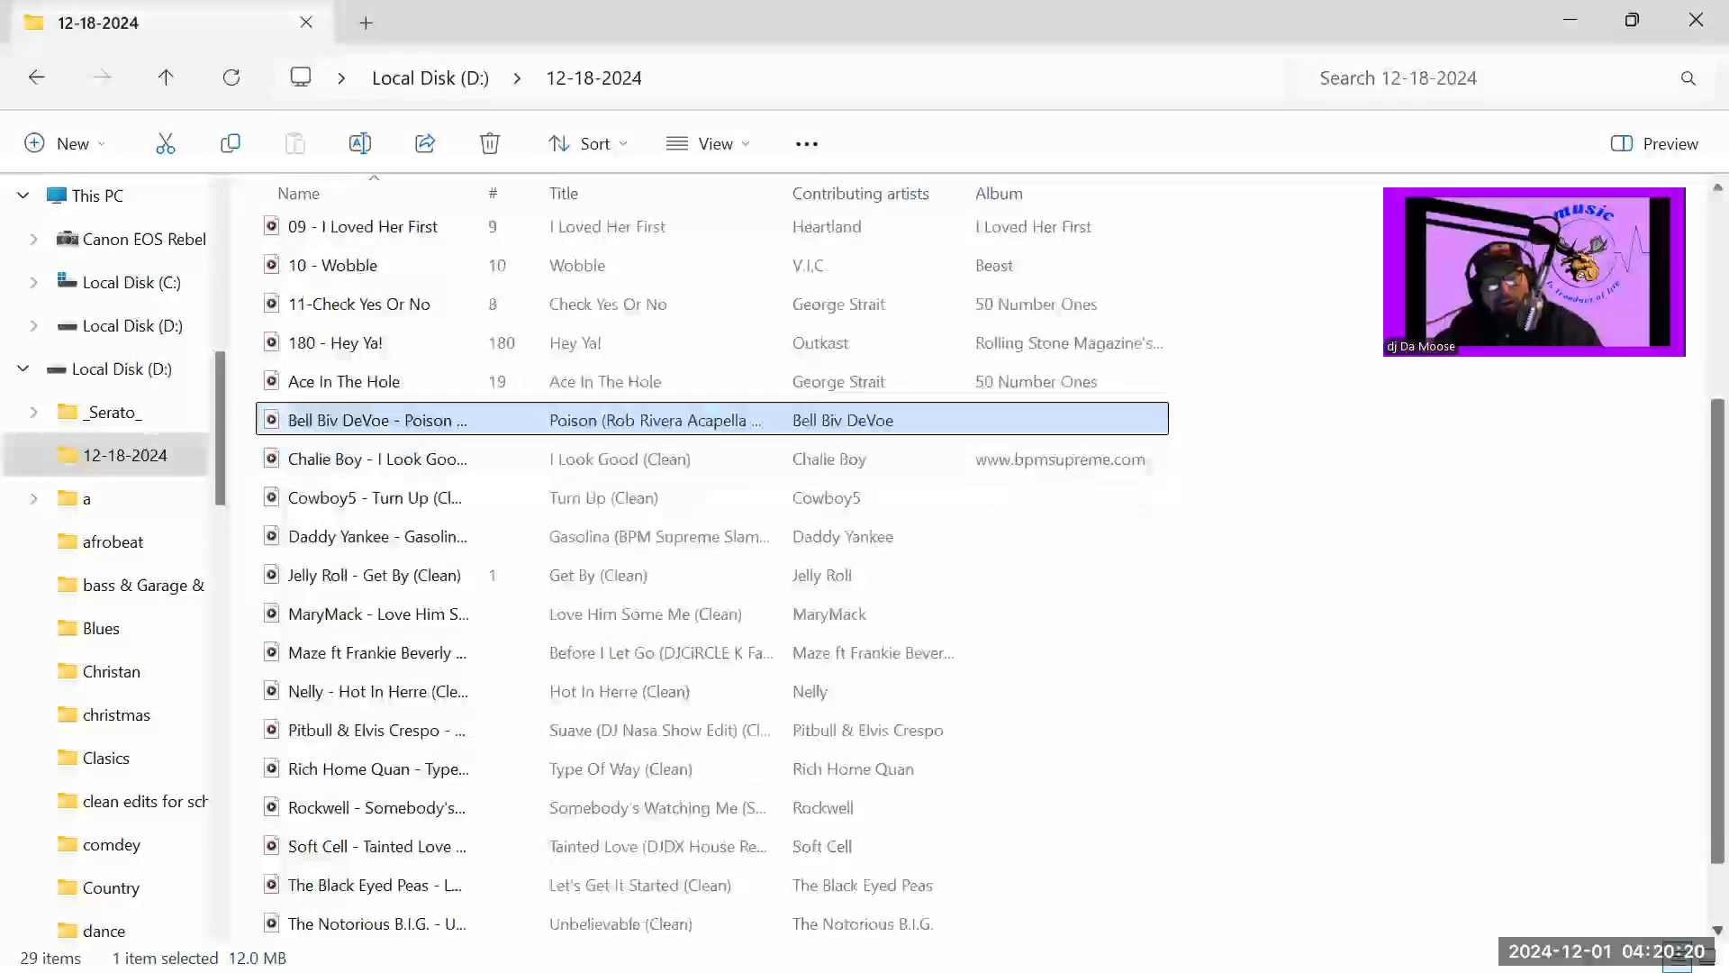
{"action": "left_click", "coordinate": [383, 505]}
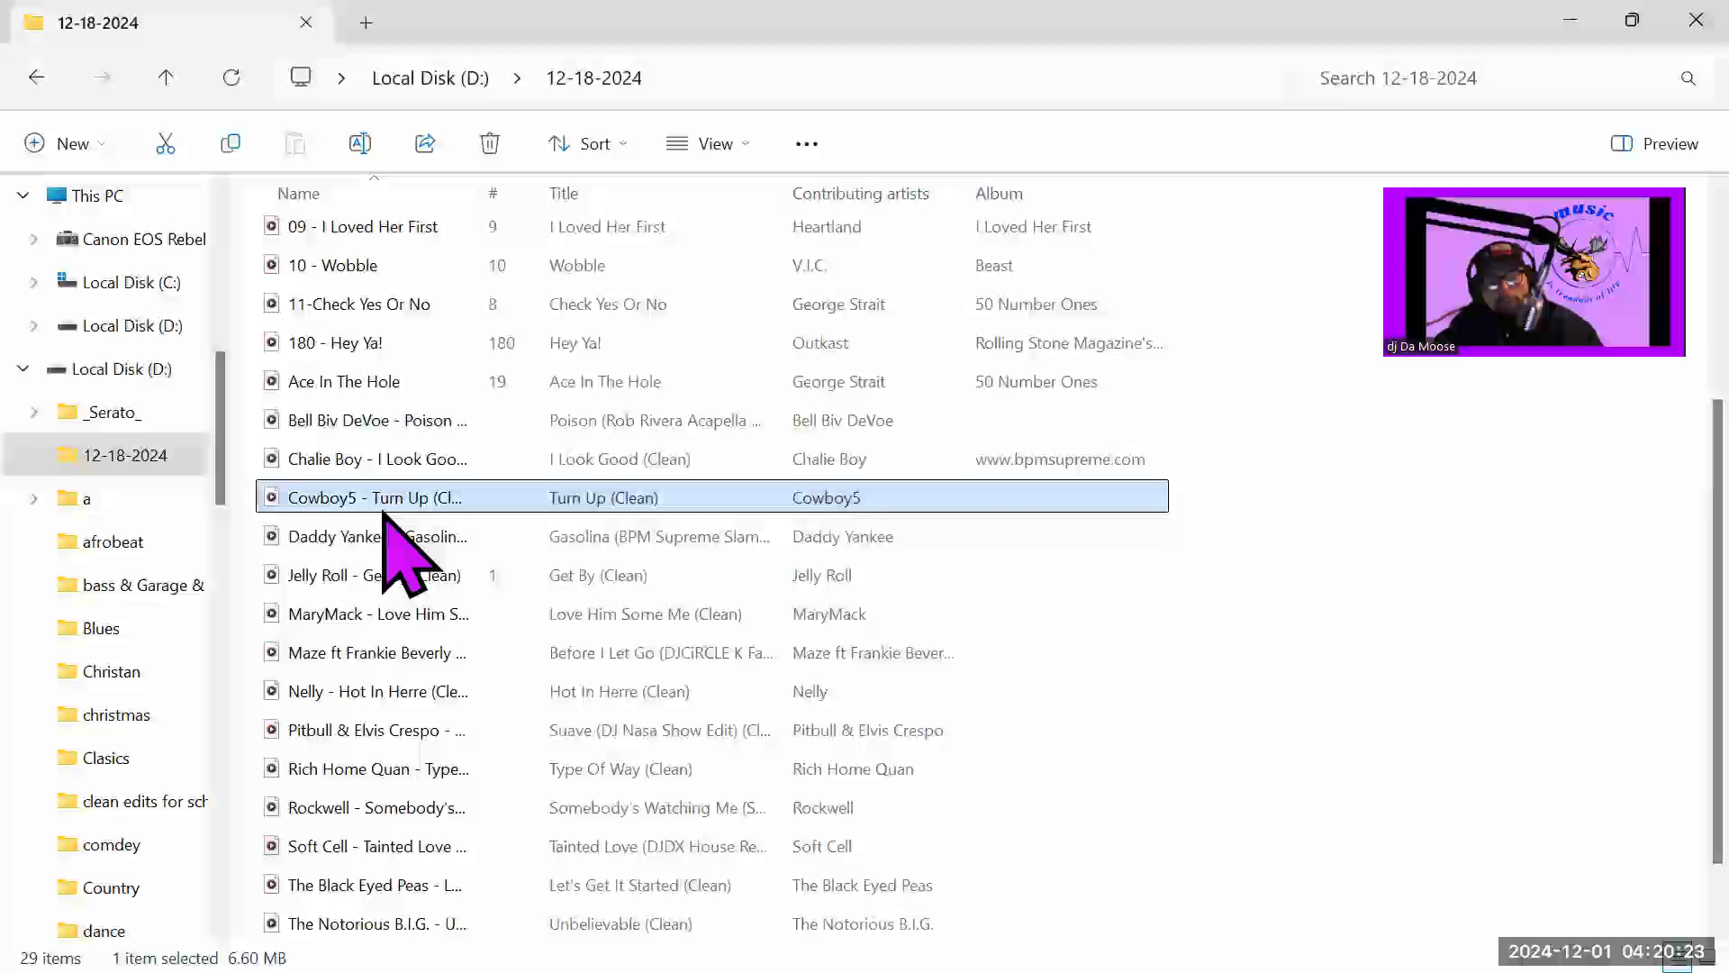
{"action": "double_click", "coordinate": [306, 505]}
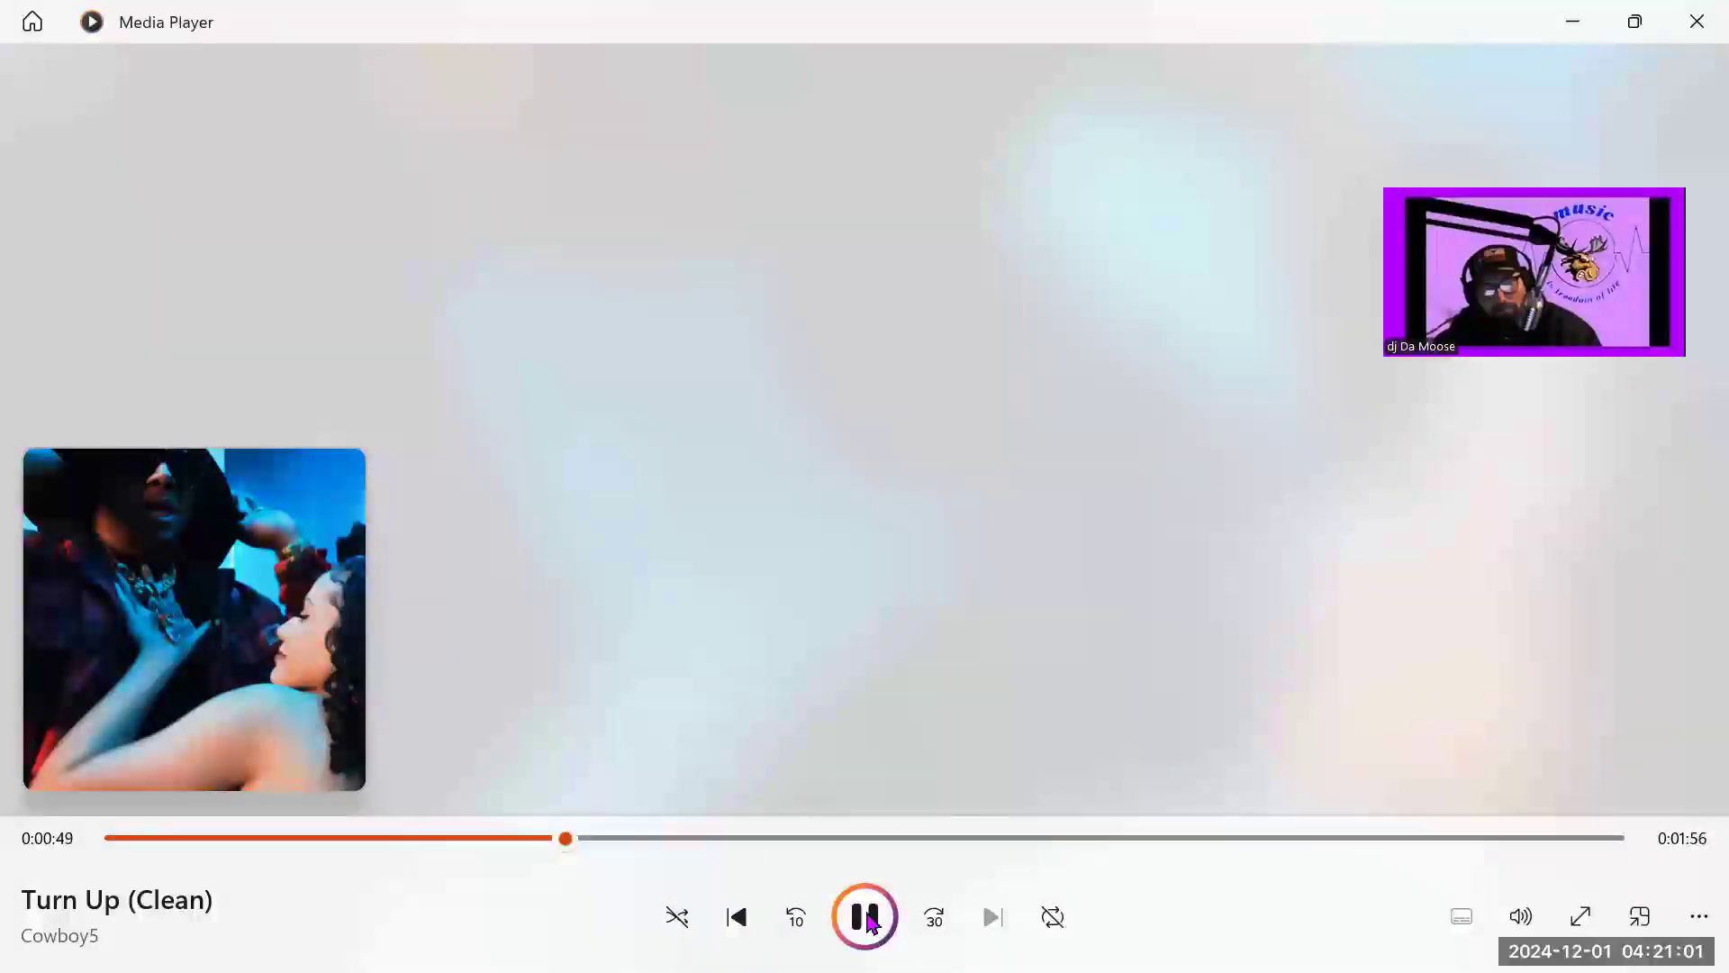
- Pause Turn Up (Clean) at 0:52
{"action": "left_click", "coordinate": [870, 920]}
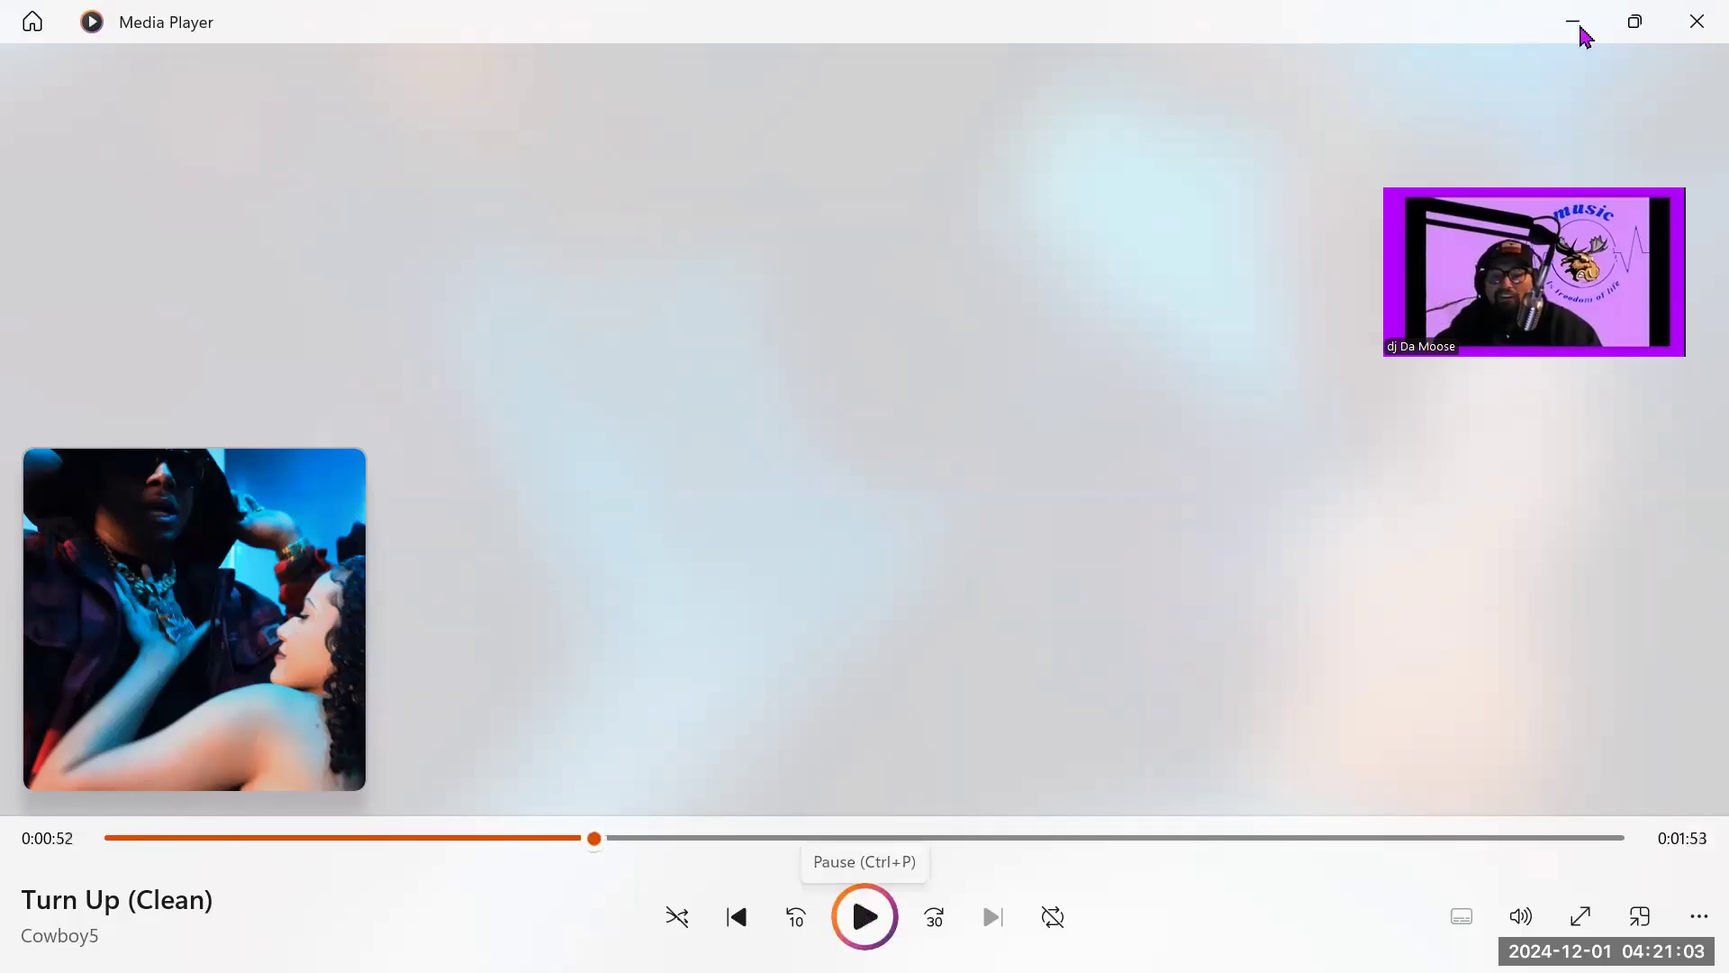
- Back in 12-18-2024, check the sizes of the Daddy Yankee, Pitbull & Elvis Crespo and Nelly songs
{"action": "key", "text": "alt+Tab"}
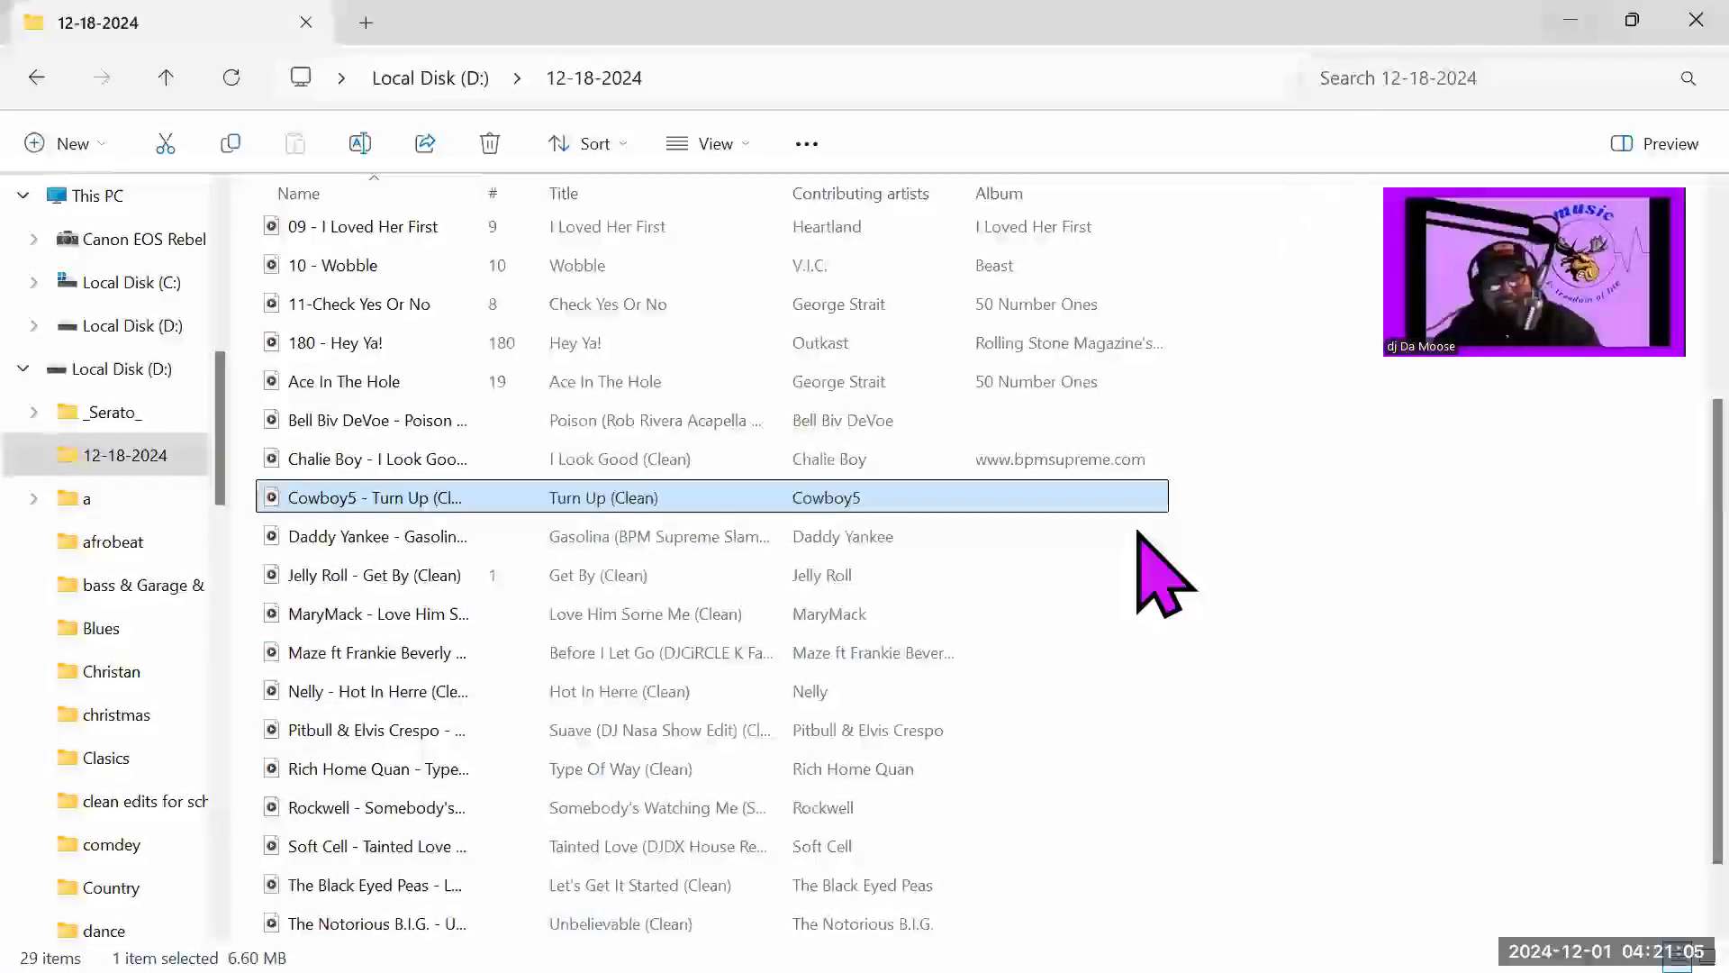
{"action": "left_click", "coordinate": [1299, 622]}
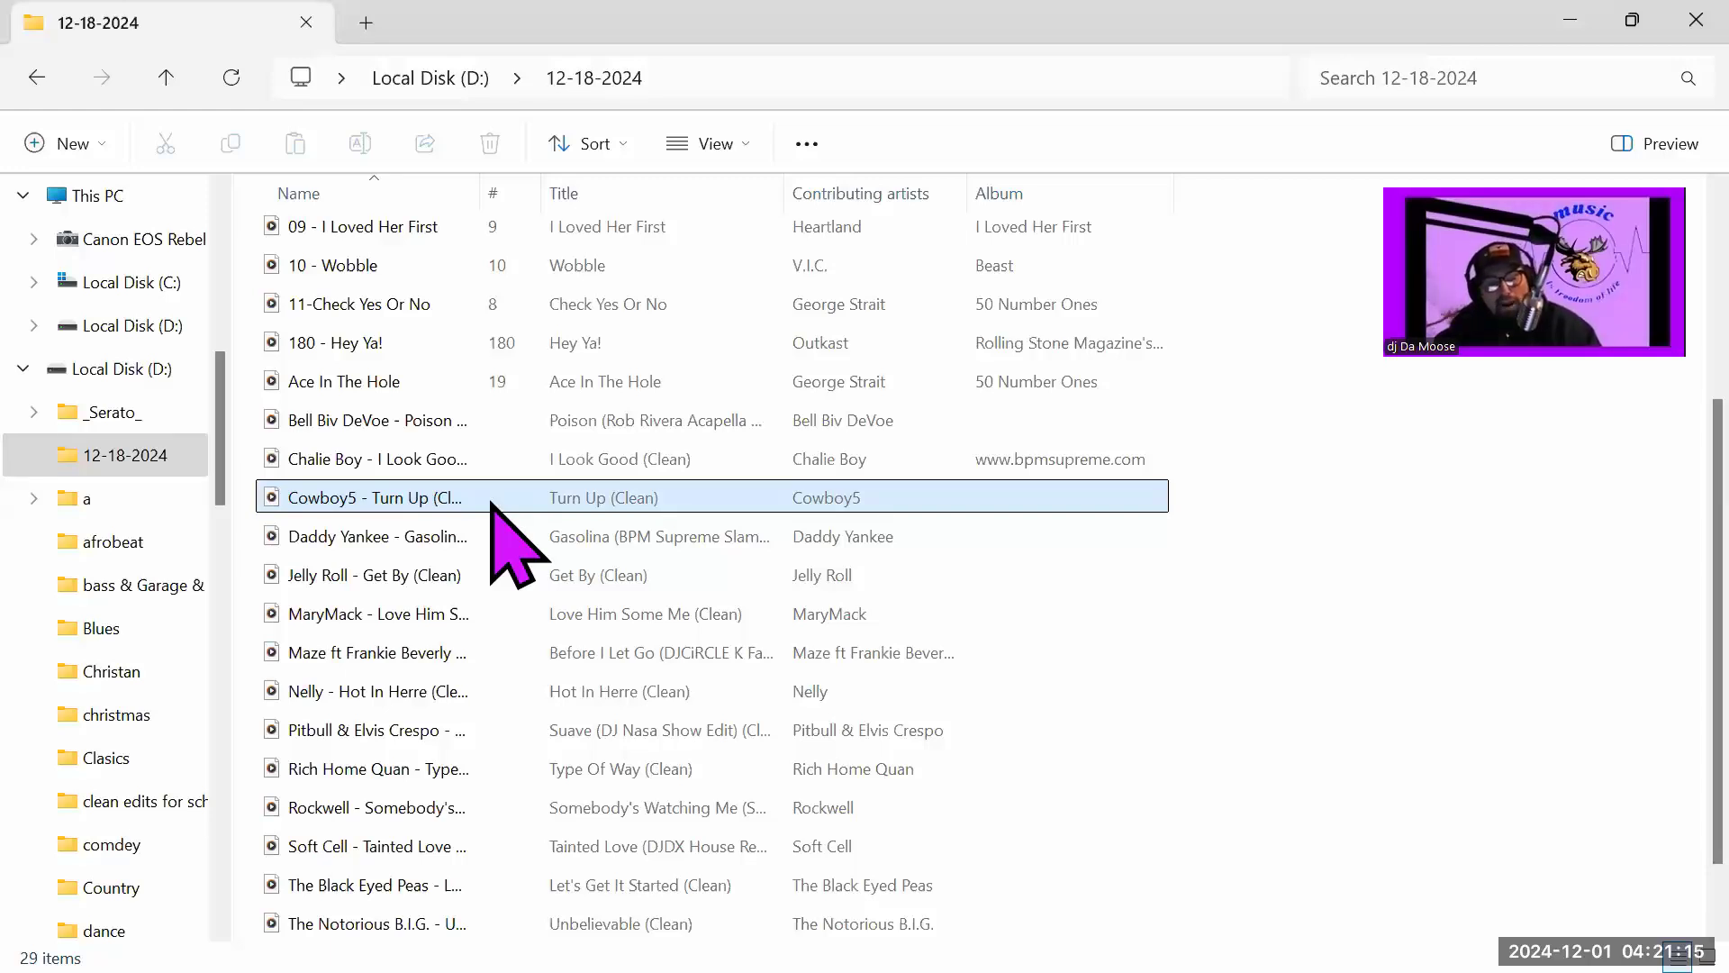
{"action": "left_click", "coordinate": [416, 541]}
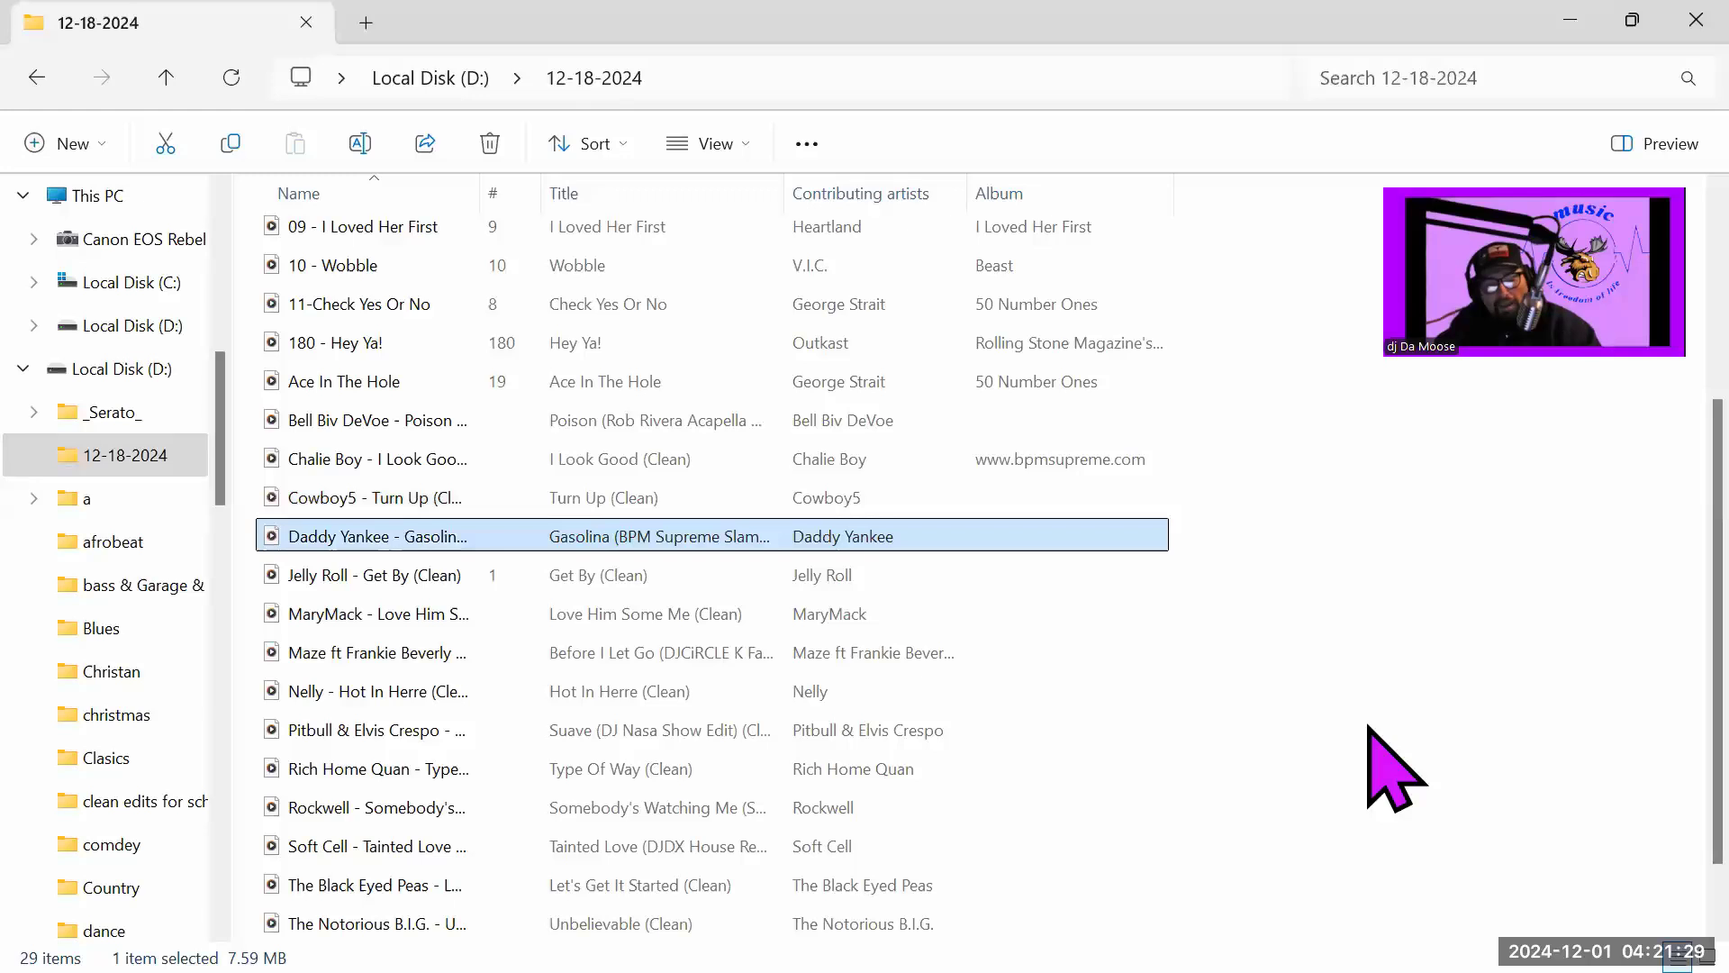
{"action": "left_click", "coordinate": [394, 731]}
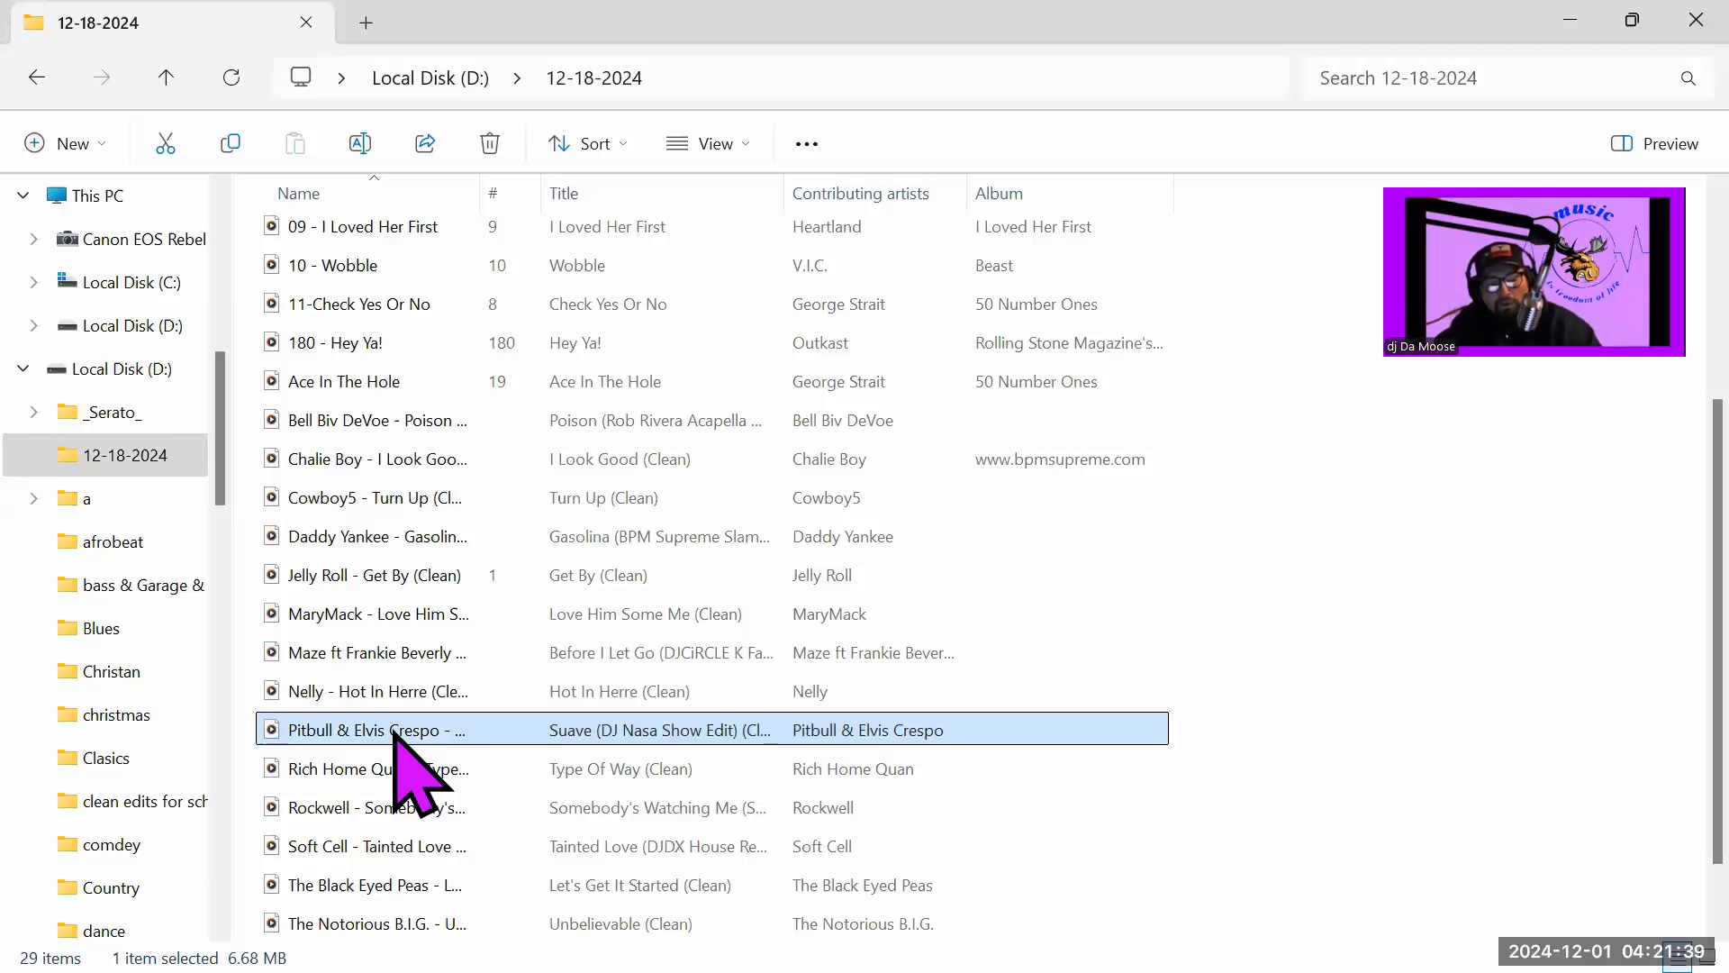
{"action": "left_click", "coordinate": [391, 696]}
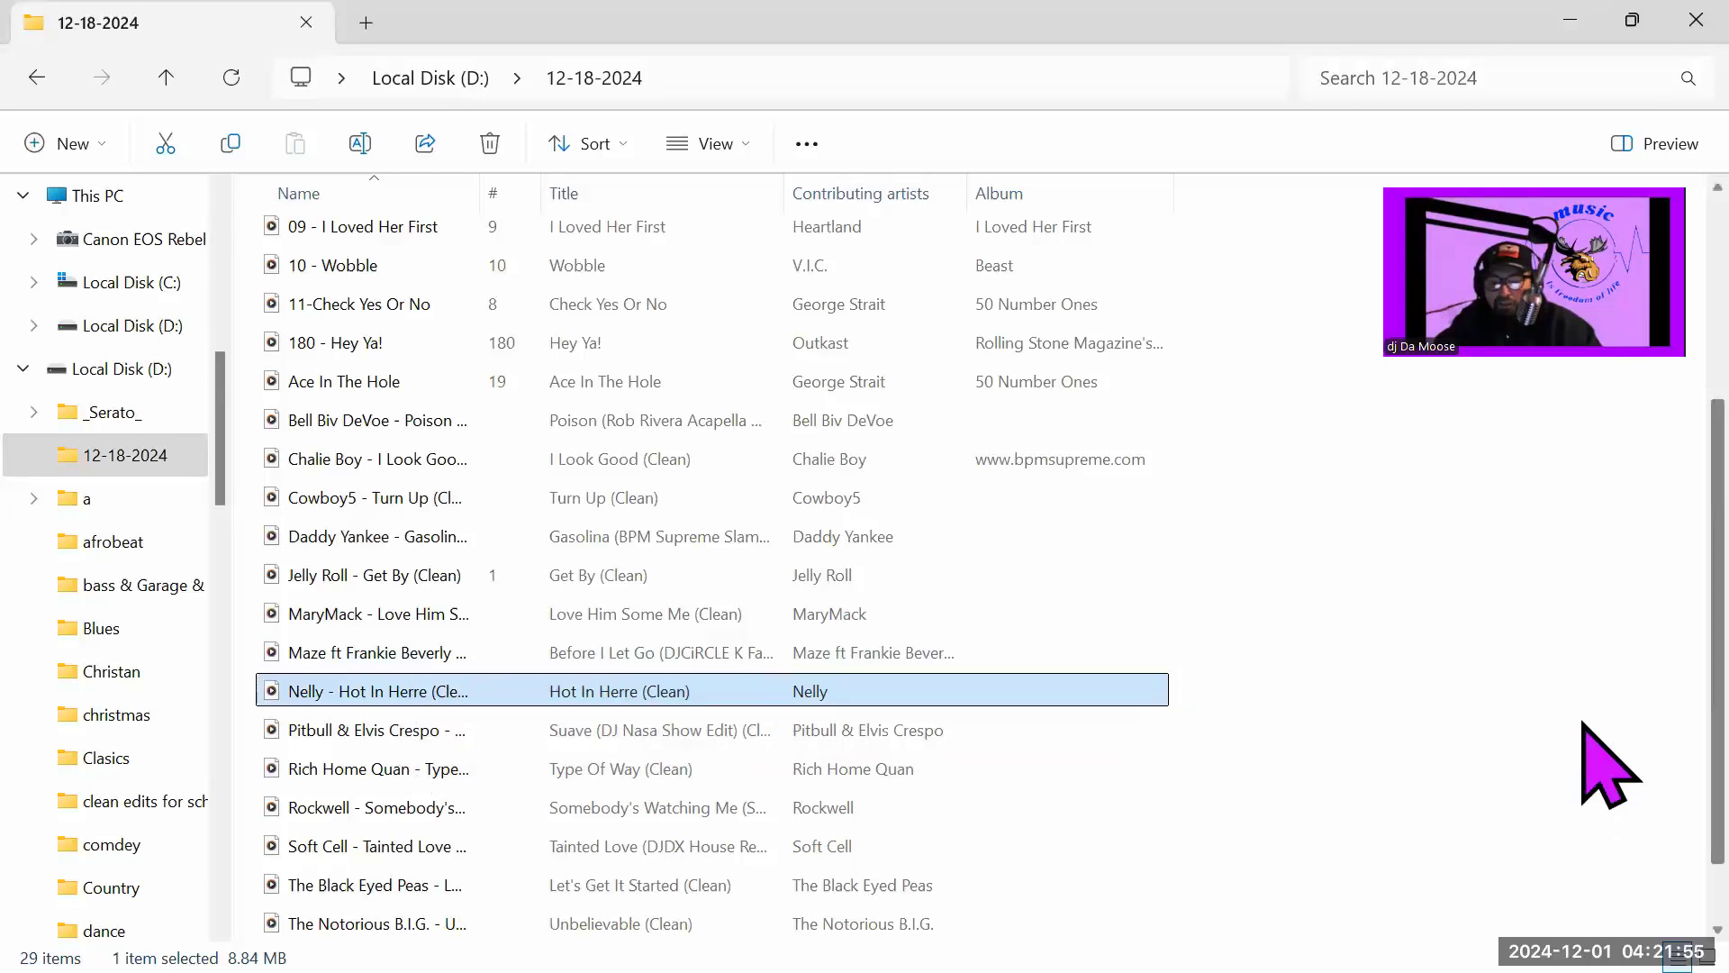
- Check the Rich Home Quan, Rockwell, Soft Cell and The Black Eyed Peas songs in turn
{"action": "scroll", "coordinate": [1583, 797], "scroll_direction": "down", "scroll_amount": 1}
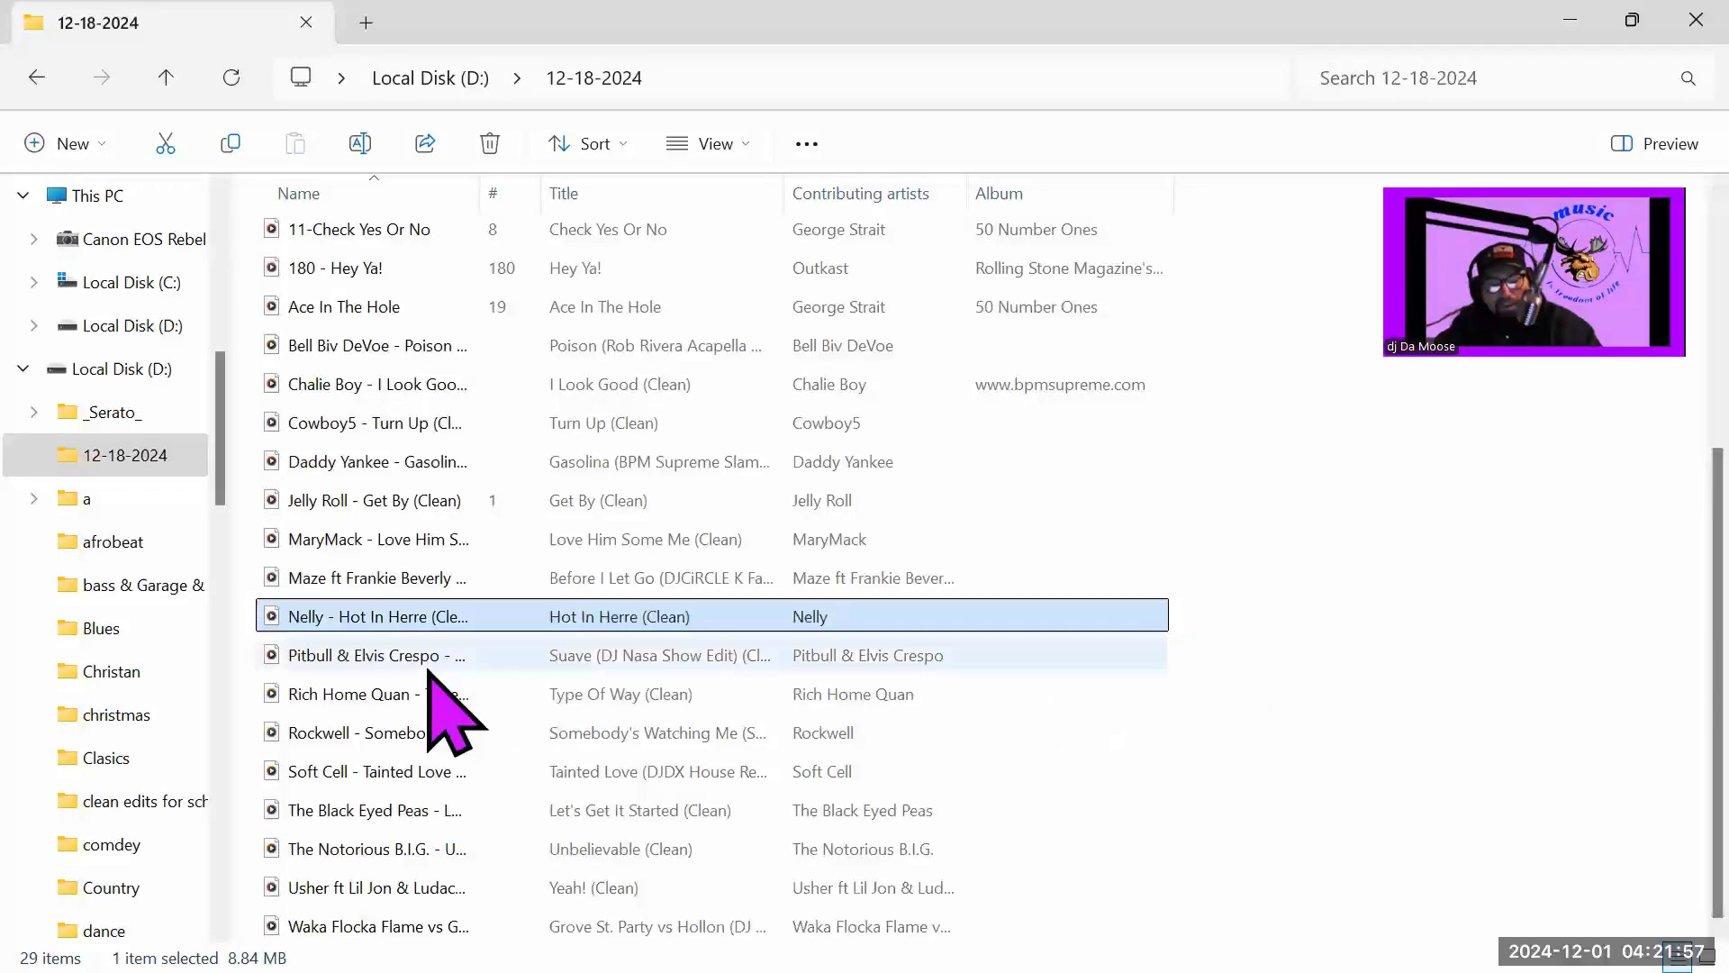
{"action": "left_click", "coordinate": [376, 701]}
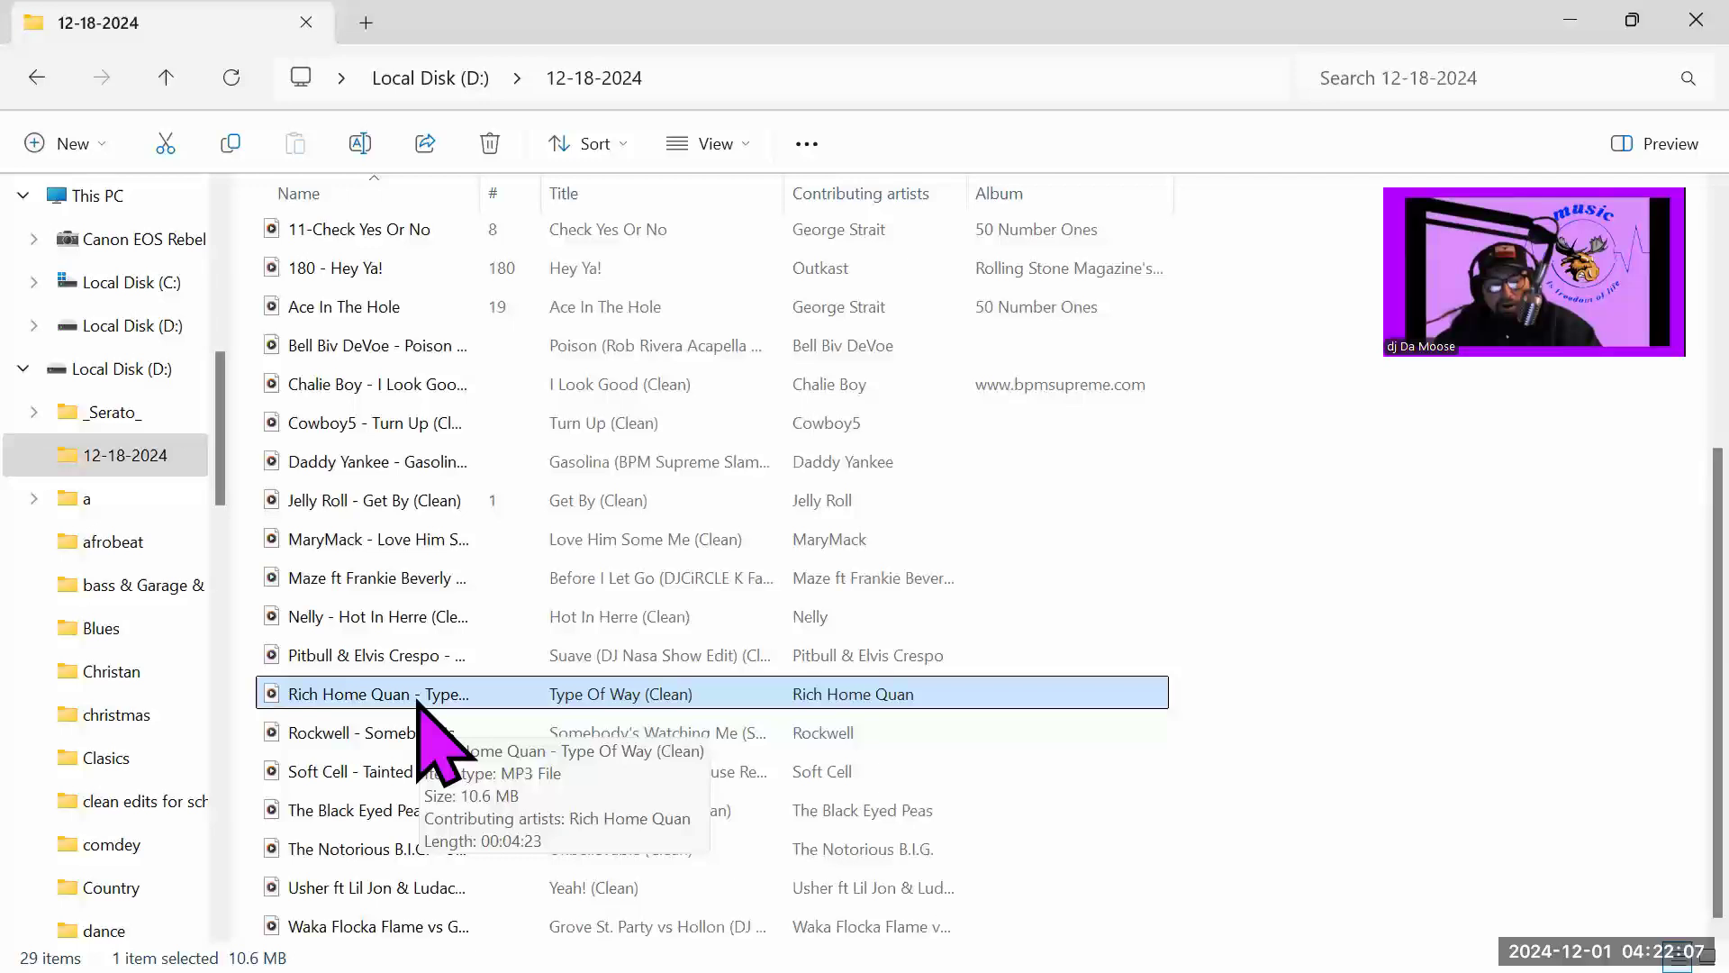
{"action": "left_click", "coordinate": [389, 734]}
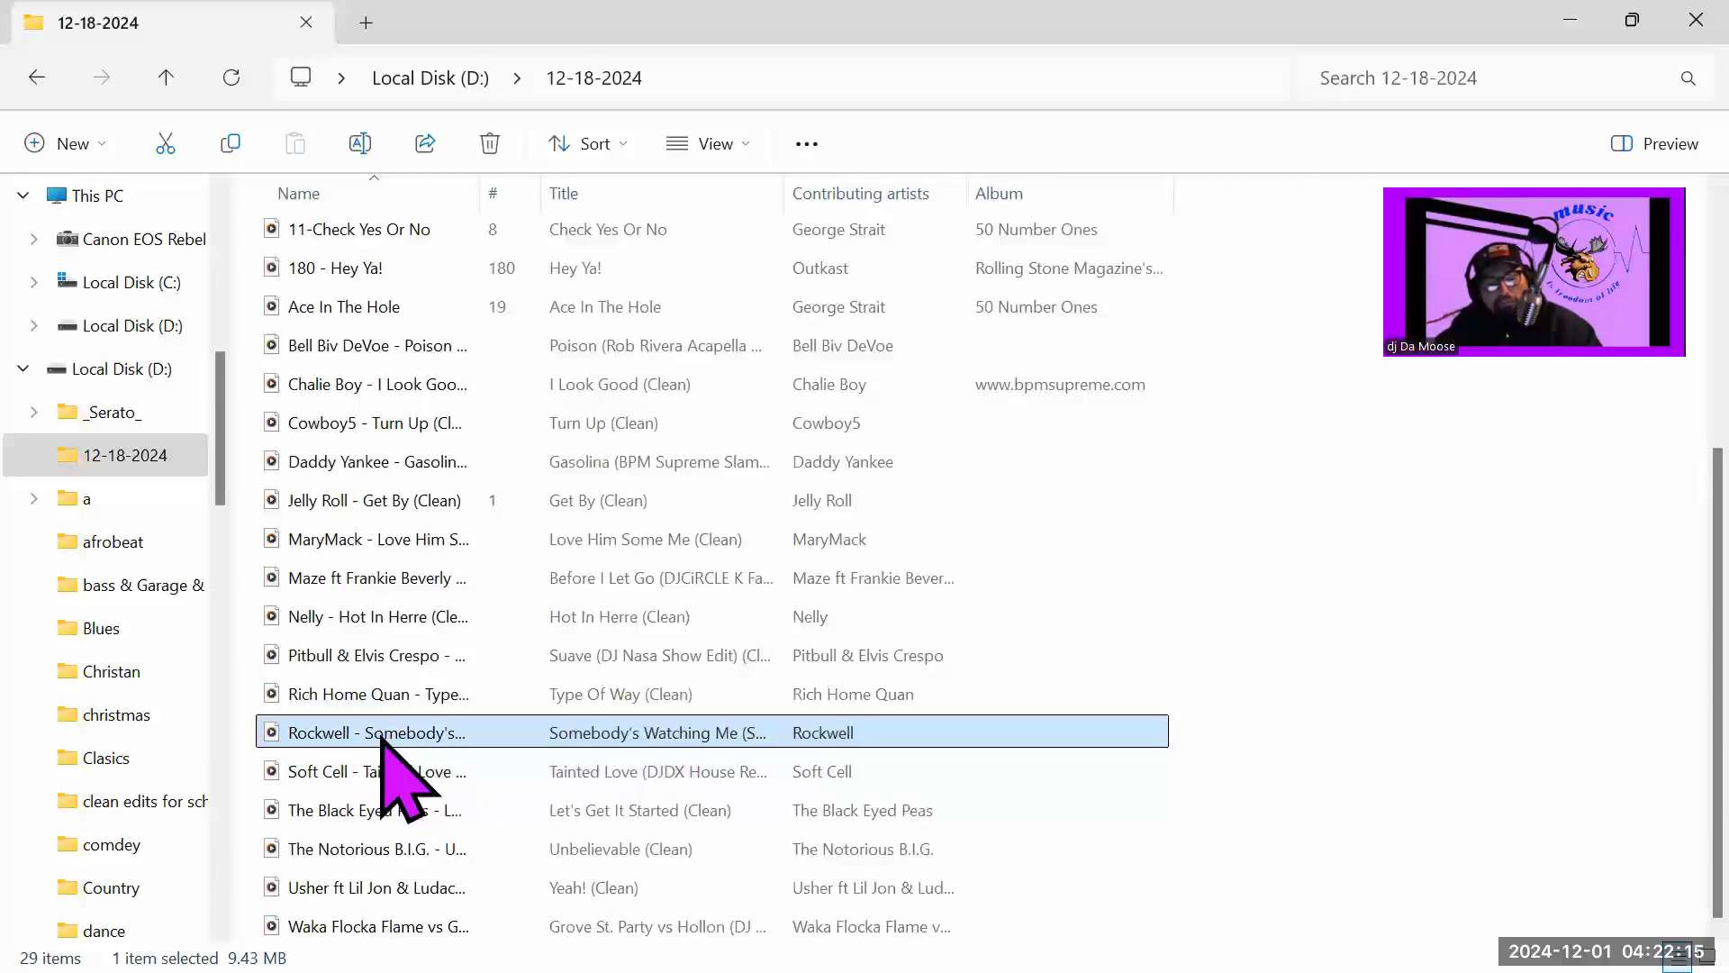
{"action": "mouse_move", "coordinate": [380, 736]}
{"action": "left_mouse_down"}
{"action": "mouse_move", "coordinate": [209, 495]}
{"action": "mouse_move", "coordinate": [471, 767]}
{"action": "mouse_move", "coordinate": [380, 736]}
{"action": "left_mouse_up"}
{"action": "left_click", "coordinate": [376, 771]}
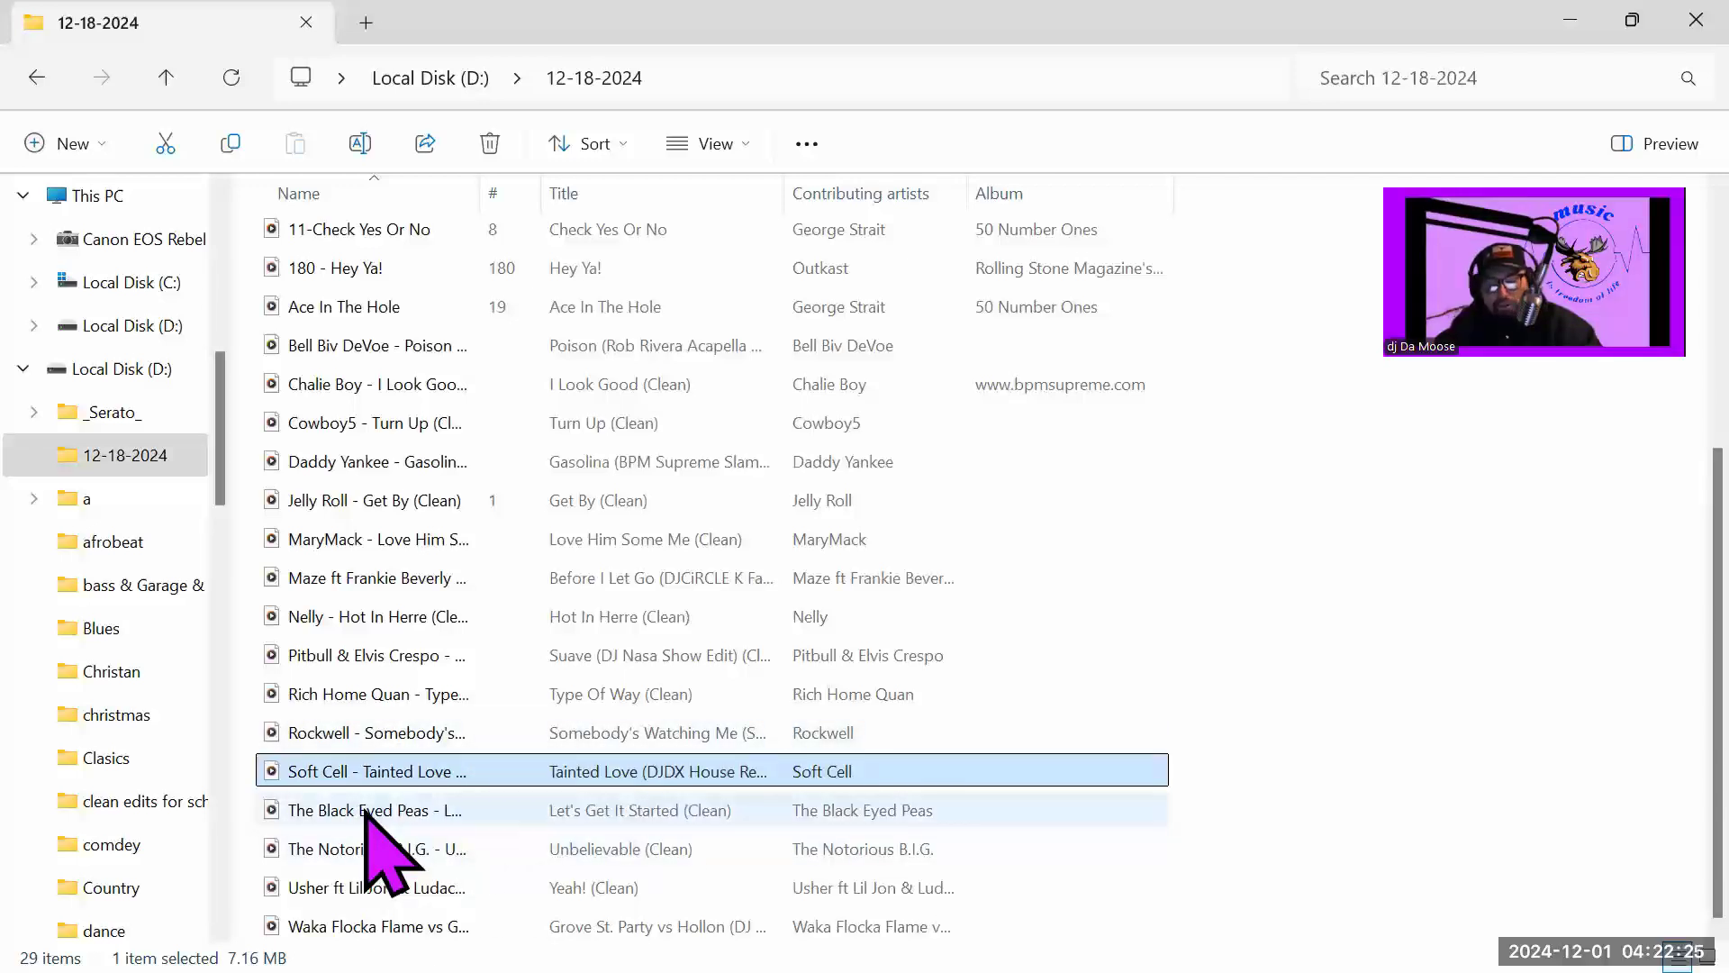
{"action": "left_click", "coordinate": [364, 810]}
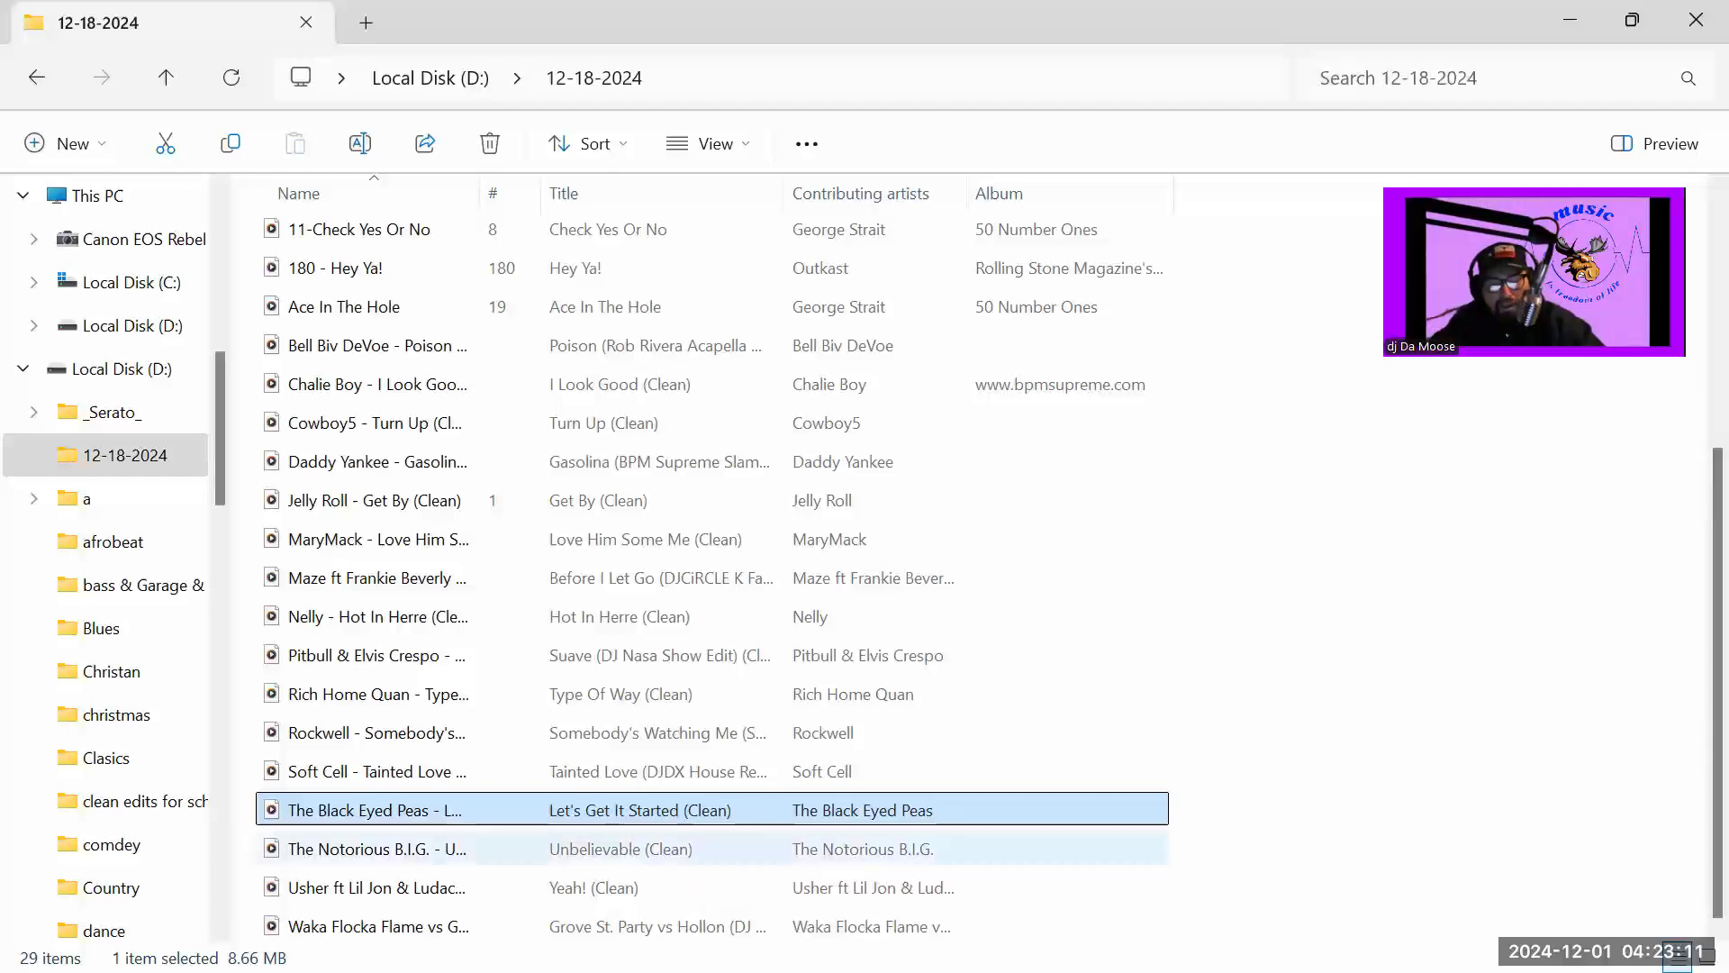
- Check The Notorious B.I.G., Usher and Waka Flocka Flame songs, then minimize Media Player
{"action": "left_click", "coordinate": [631, 848]}
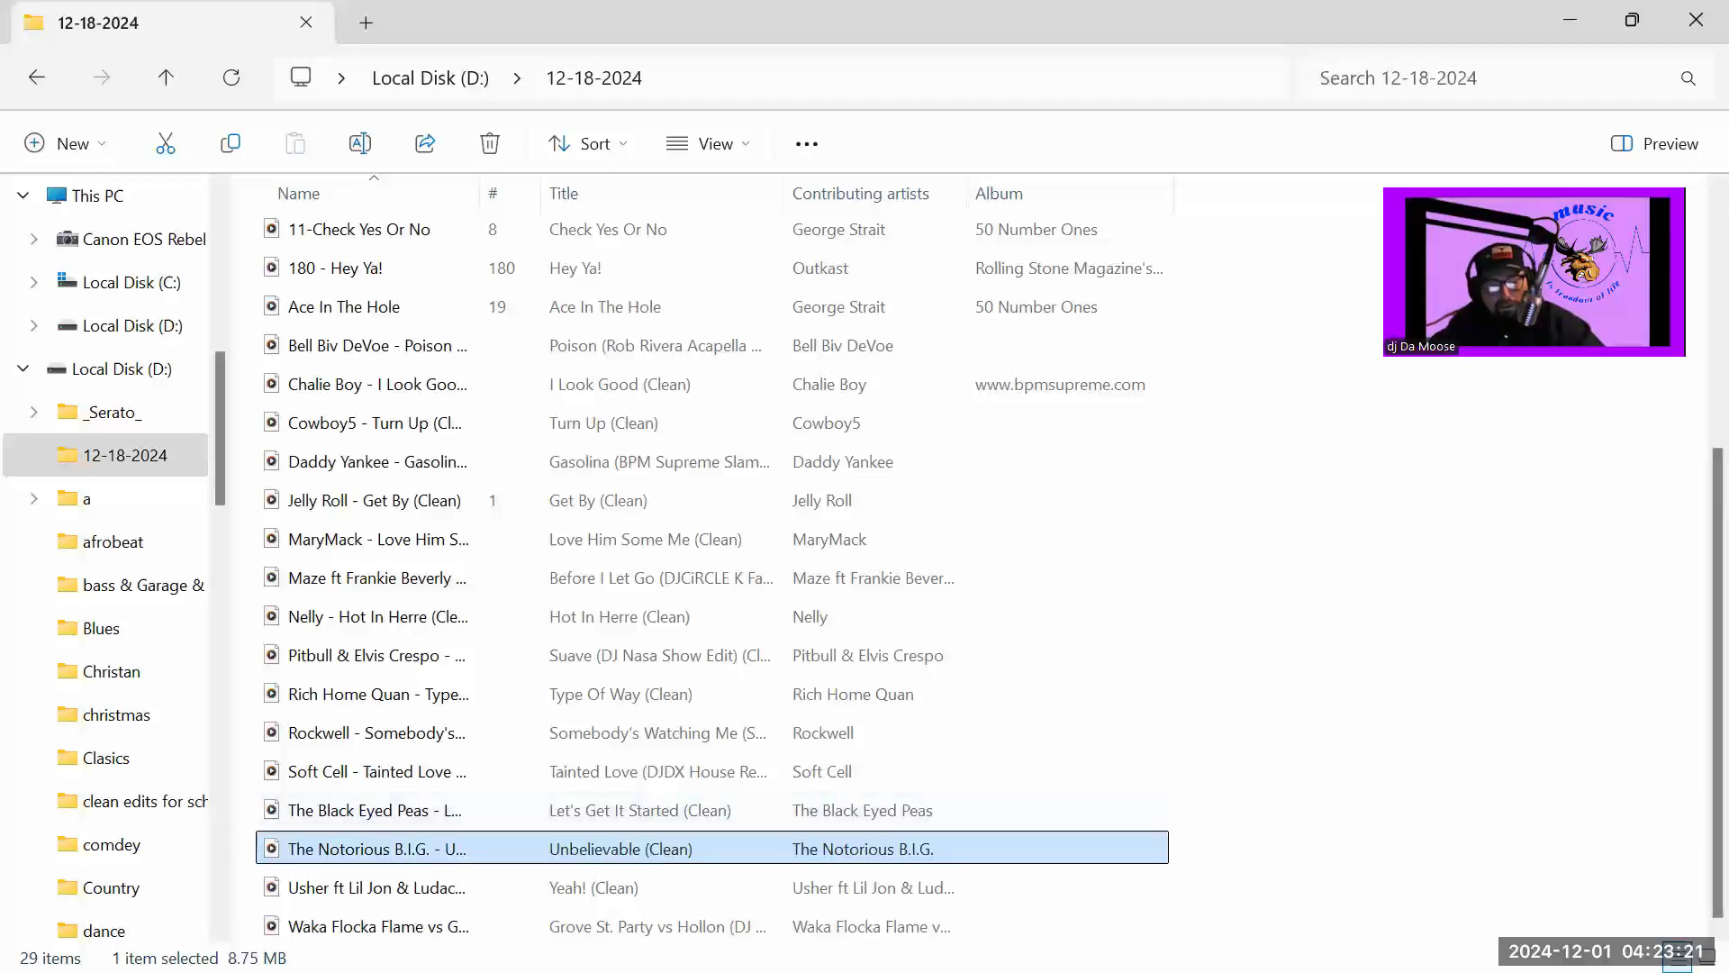
{"action": "left_click", "coordinate": [378, 887]}
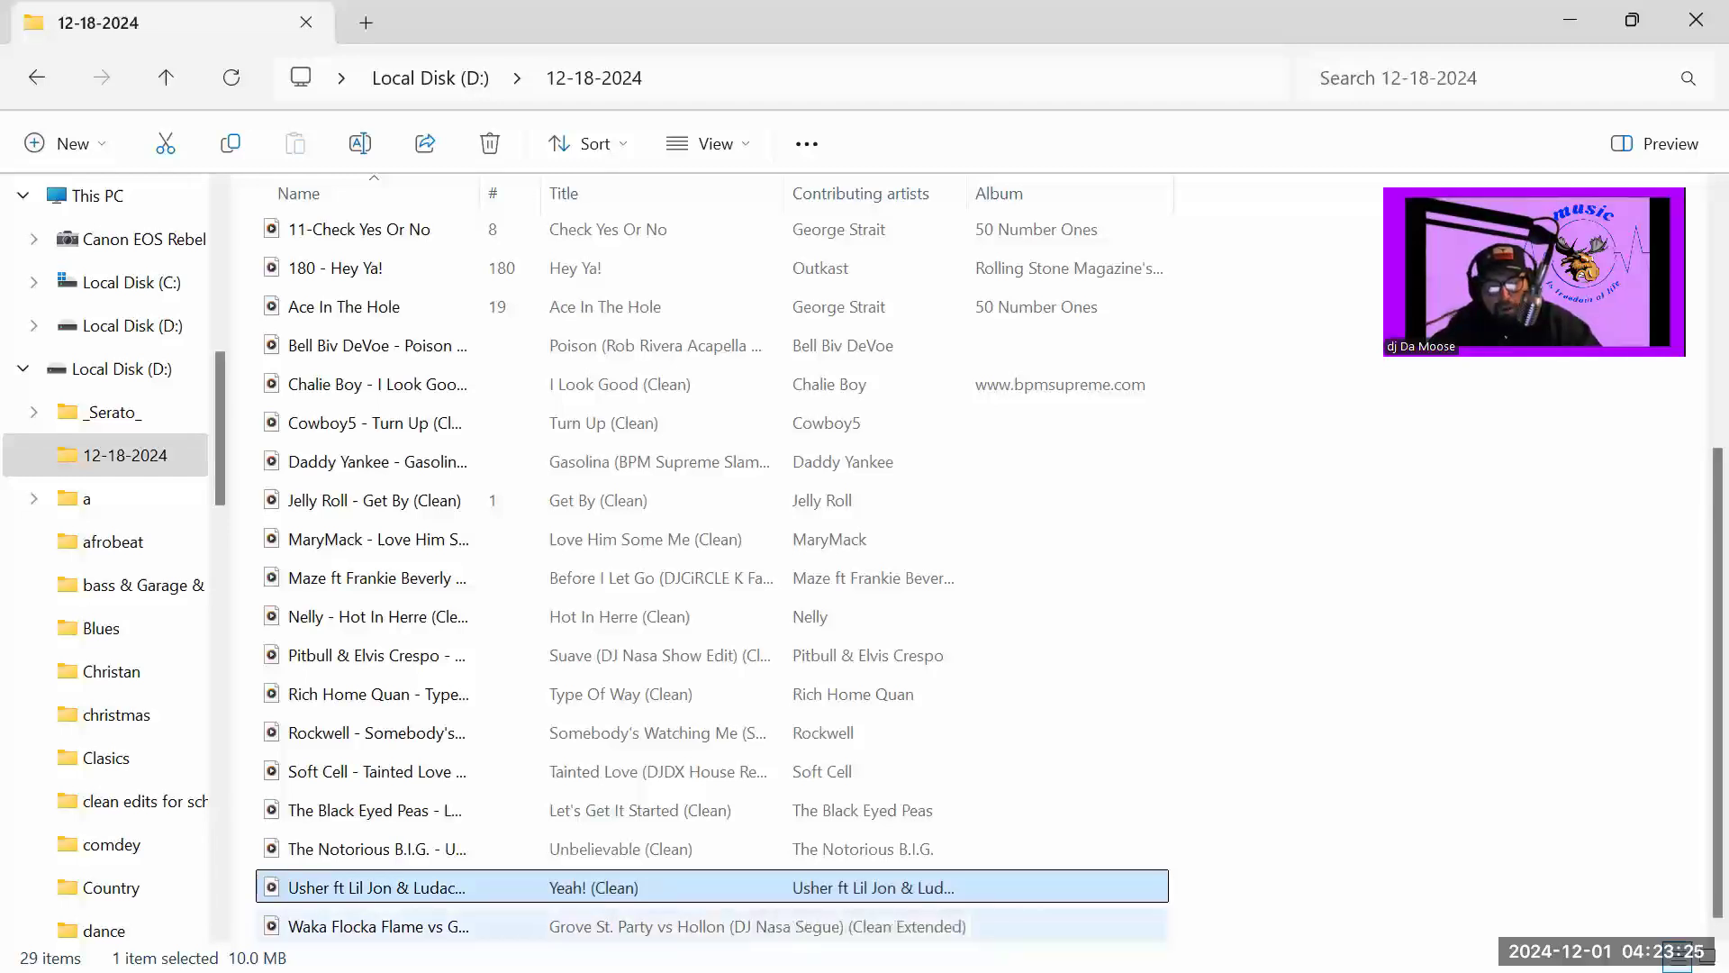
{"action": "left_click", "coordinate": [378, 925]}
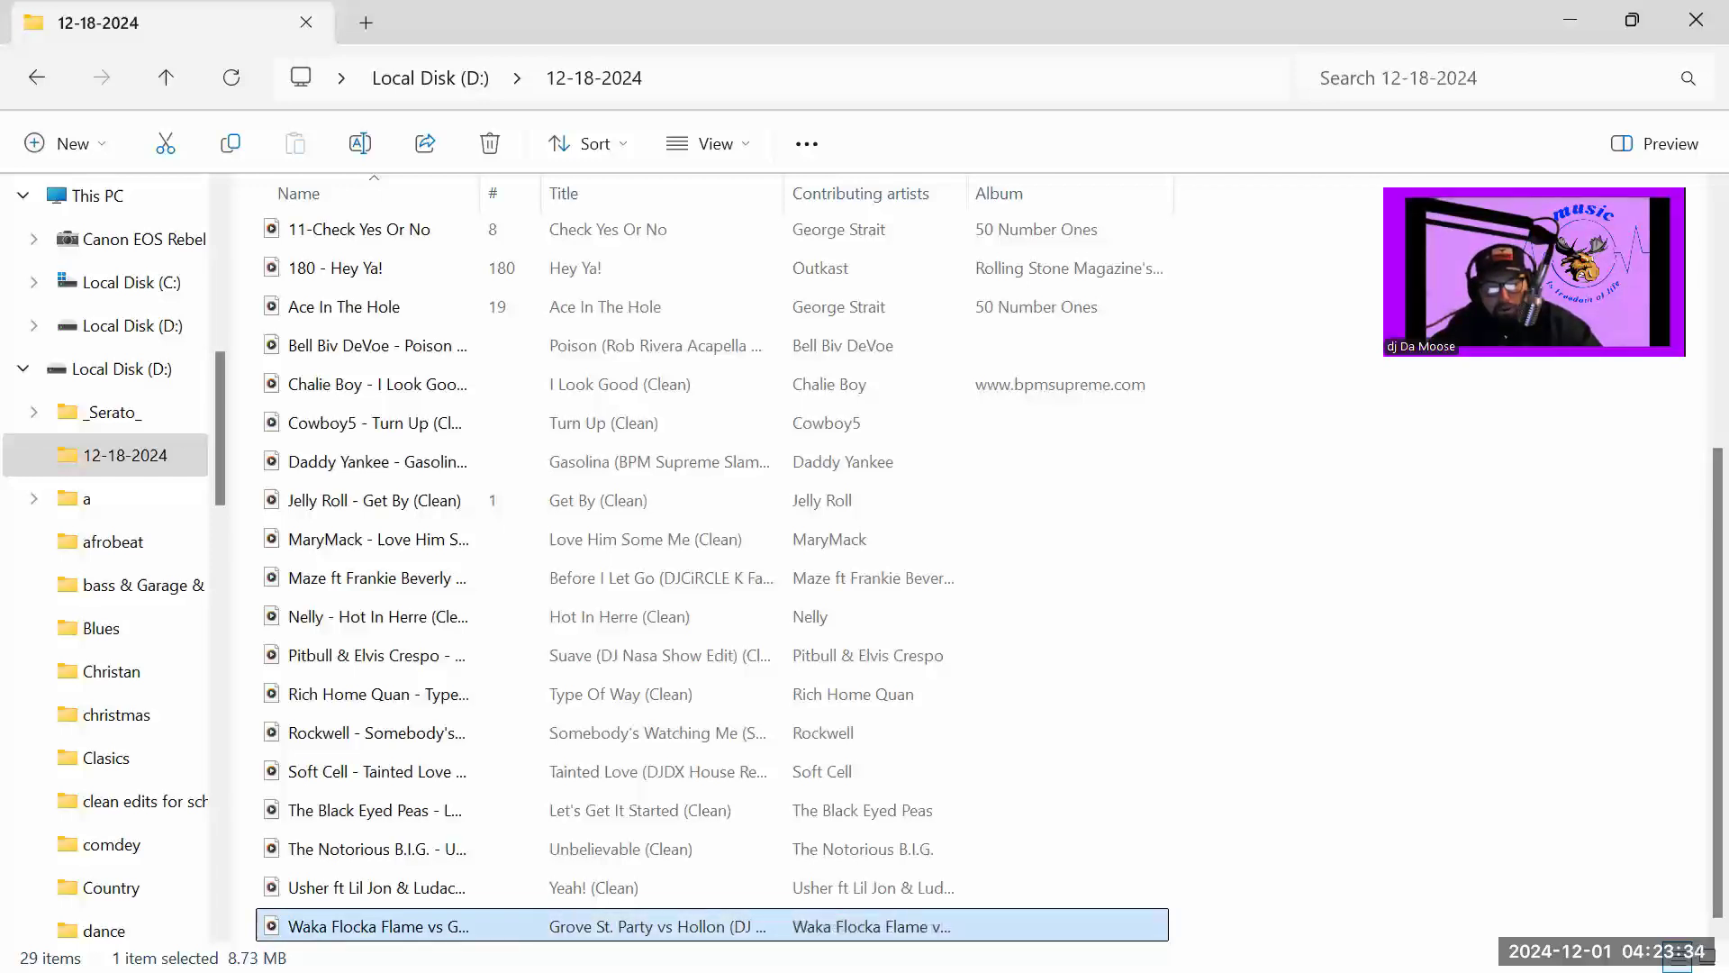
{"action": "key", "text": "alt+Tab"}
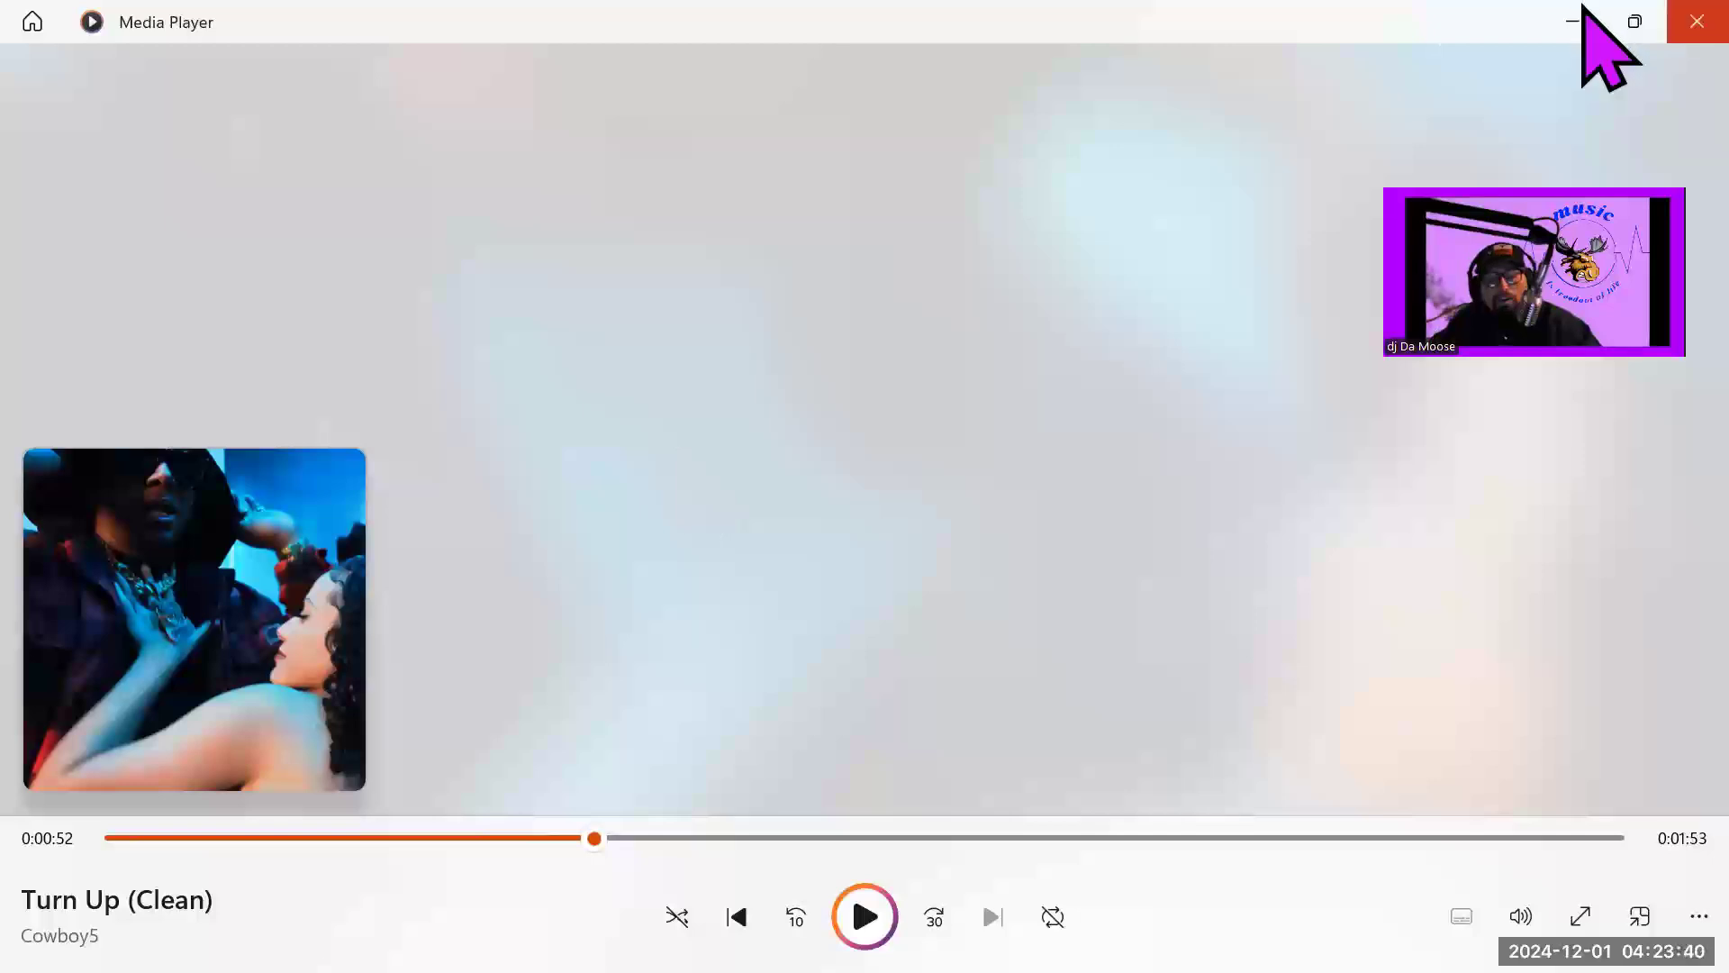
{"action": "left_click", "coordinate": [1578, 34]}
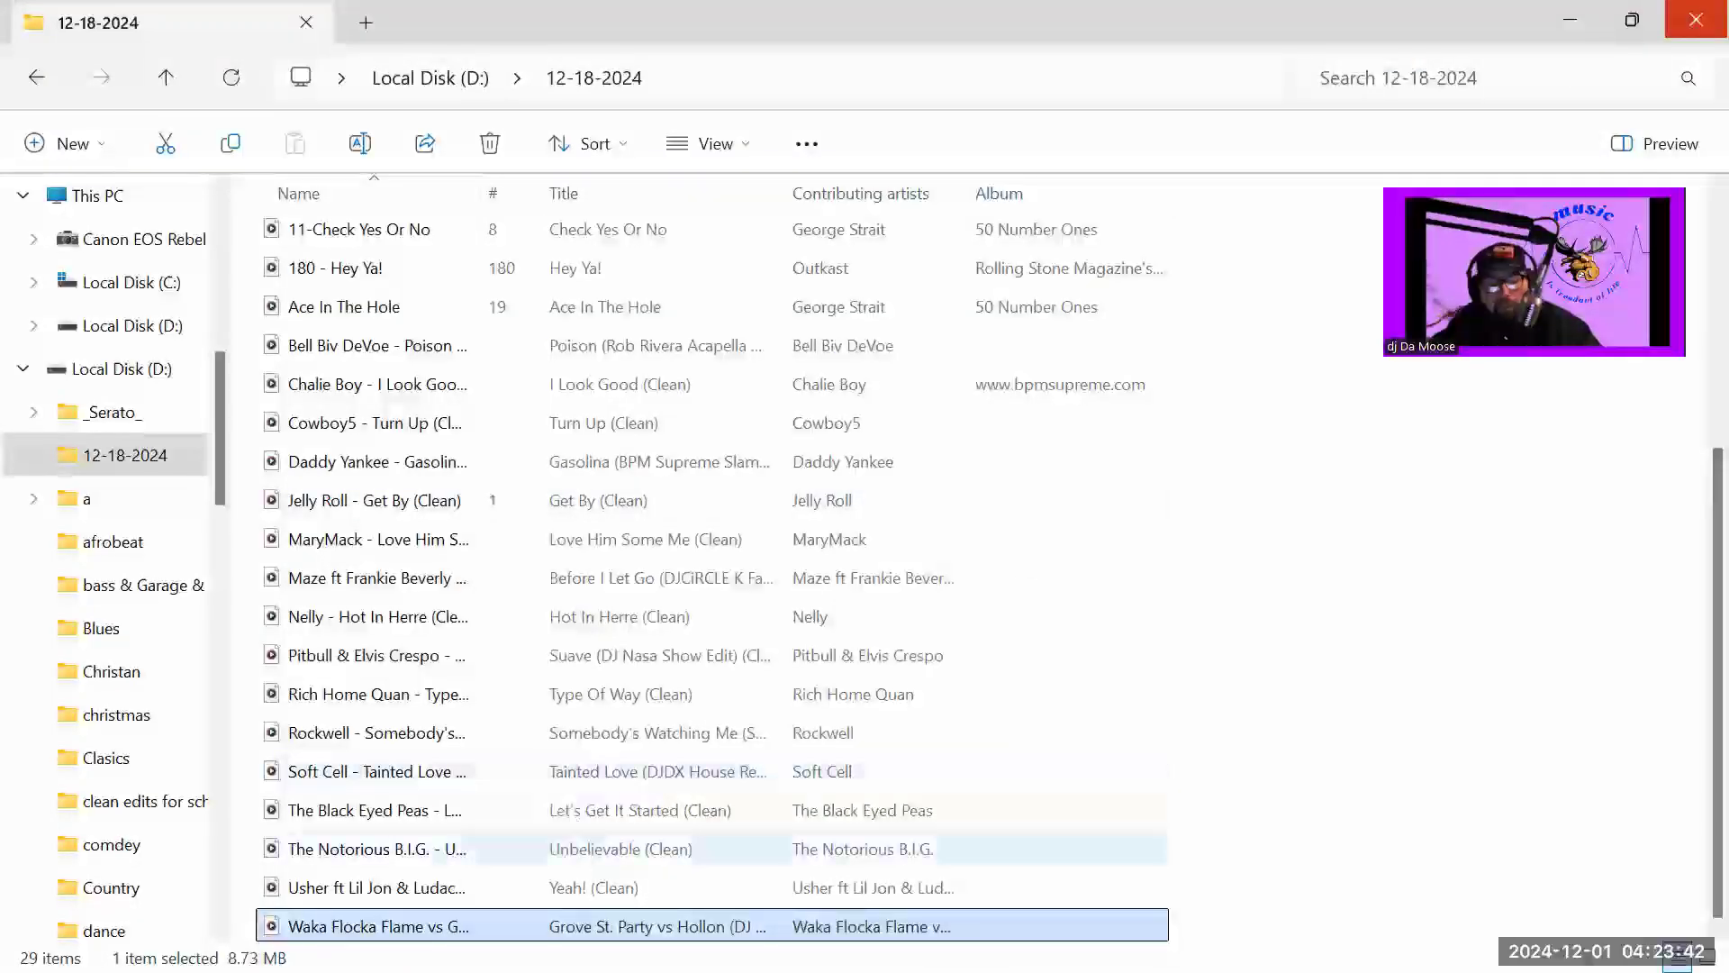
- Play the Waka Flocka Flame vs GloRilla track, jump to about 0:49, and pause at 0:57
{"action": "double_click", "coordinate": [419, 928]}
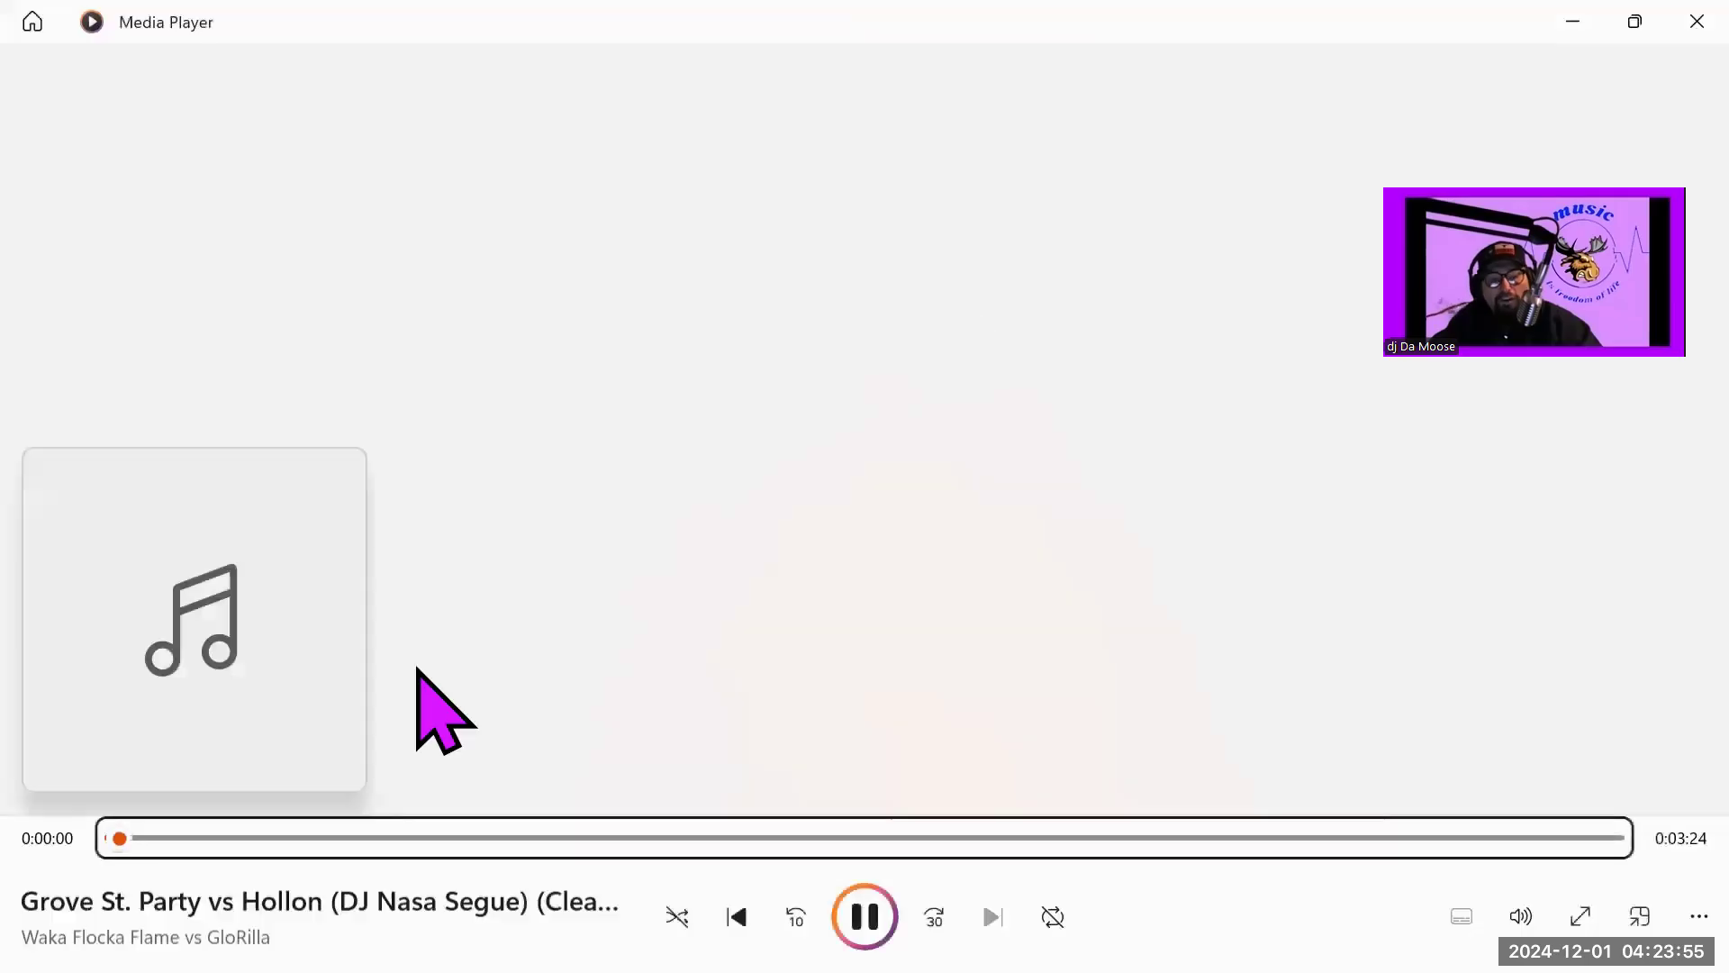
{"action": "left_click", "coordinate": [478, 837]}
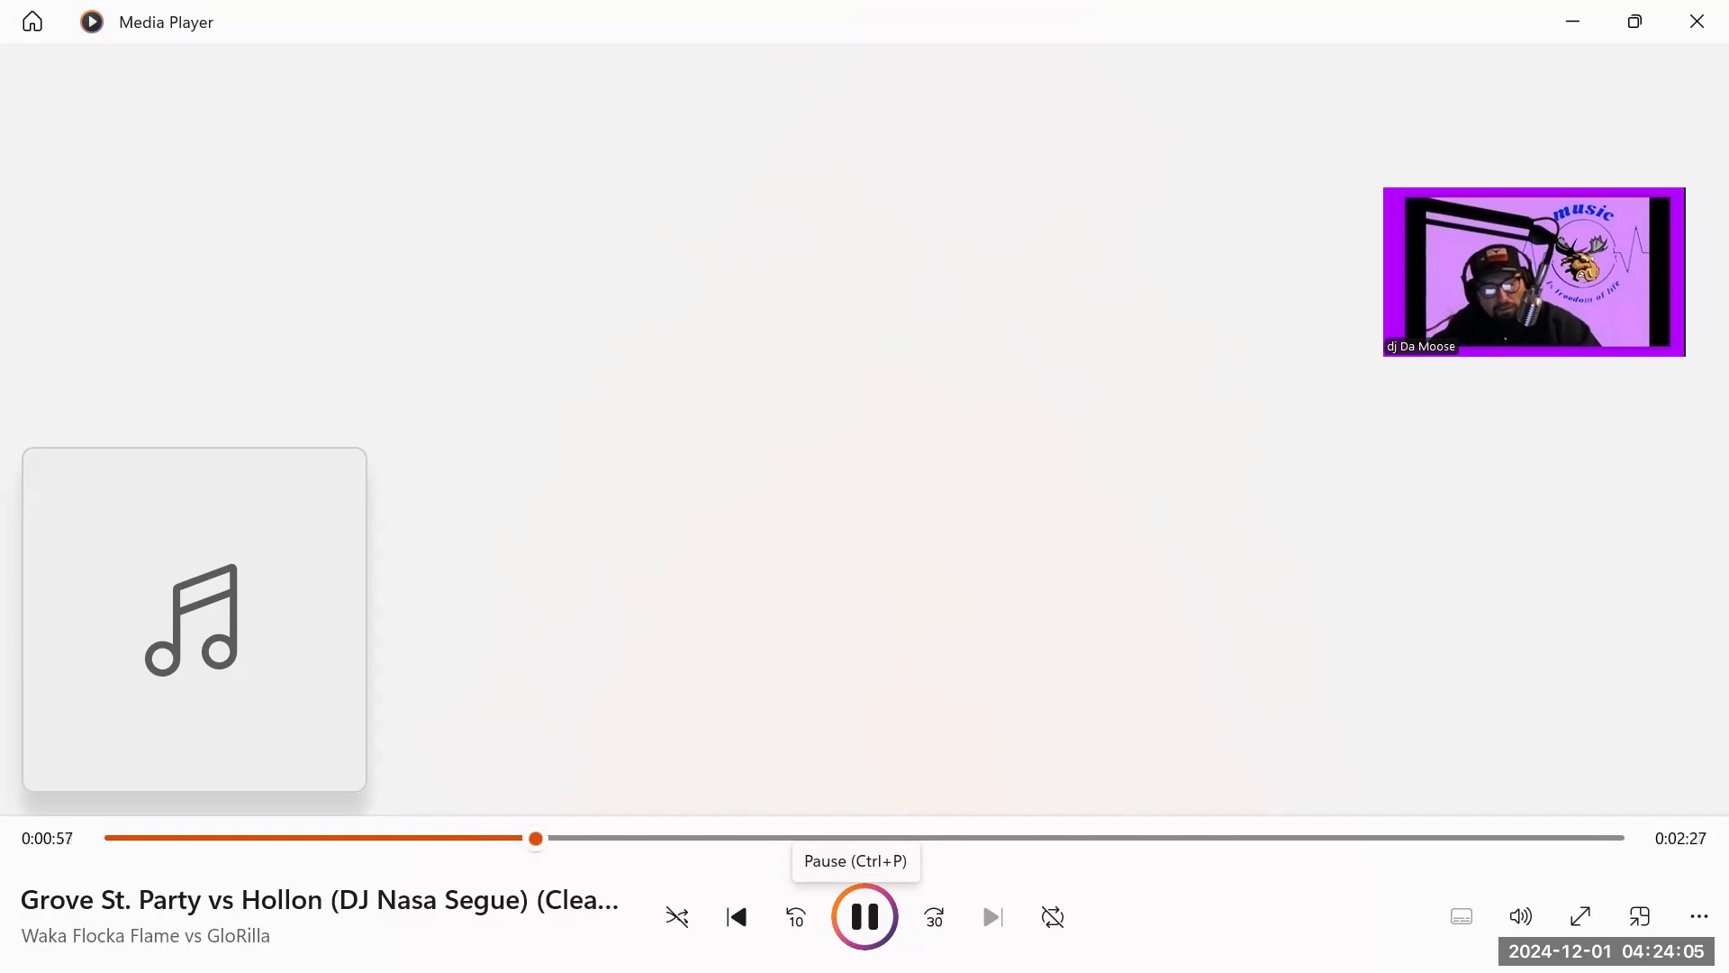
{"action": "left_click", "coordinate": [865, 916]}
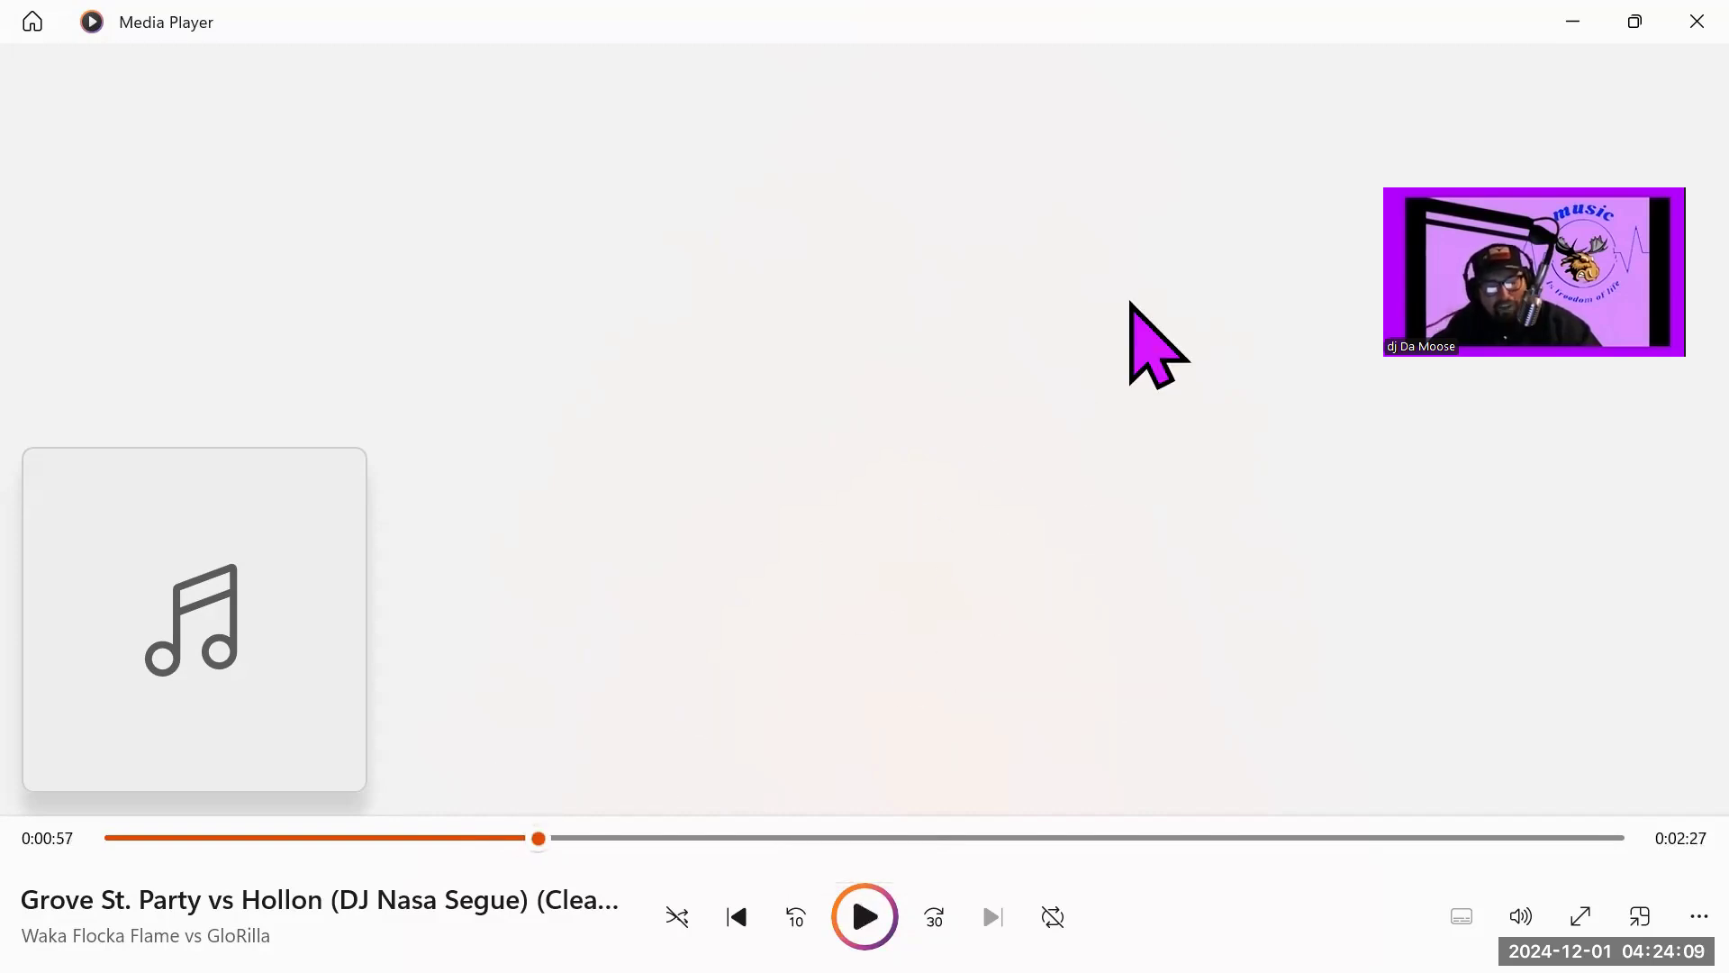
- Preview the track from 1:50 to 1:55, then minimize Media Player to return to the folder
{"action": "left_click", "coordinate": [924, 838]}
{"action": "key", "text": "space"}
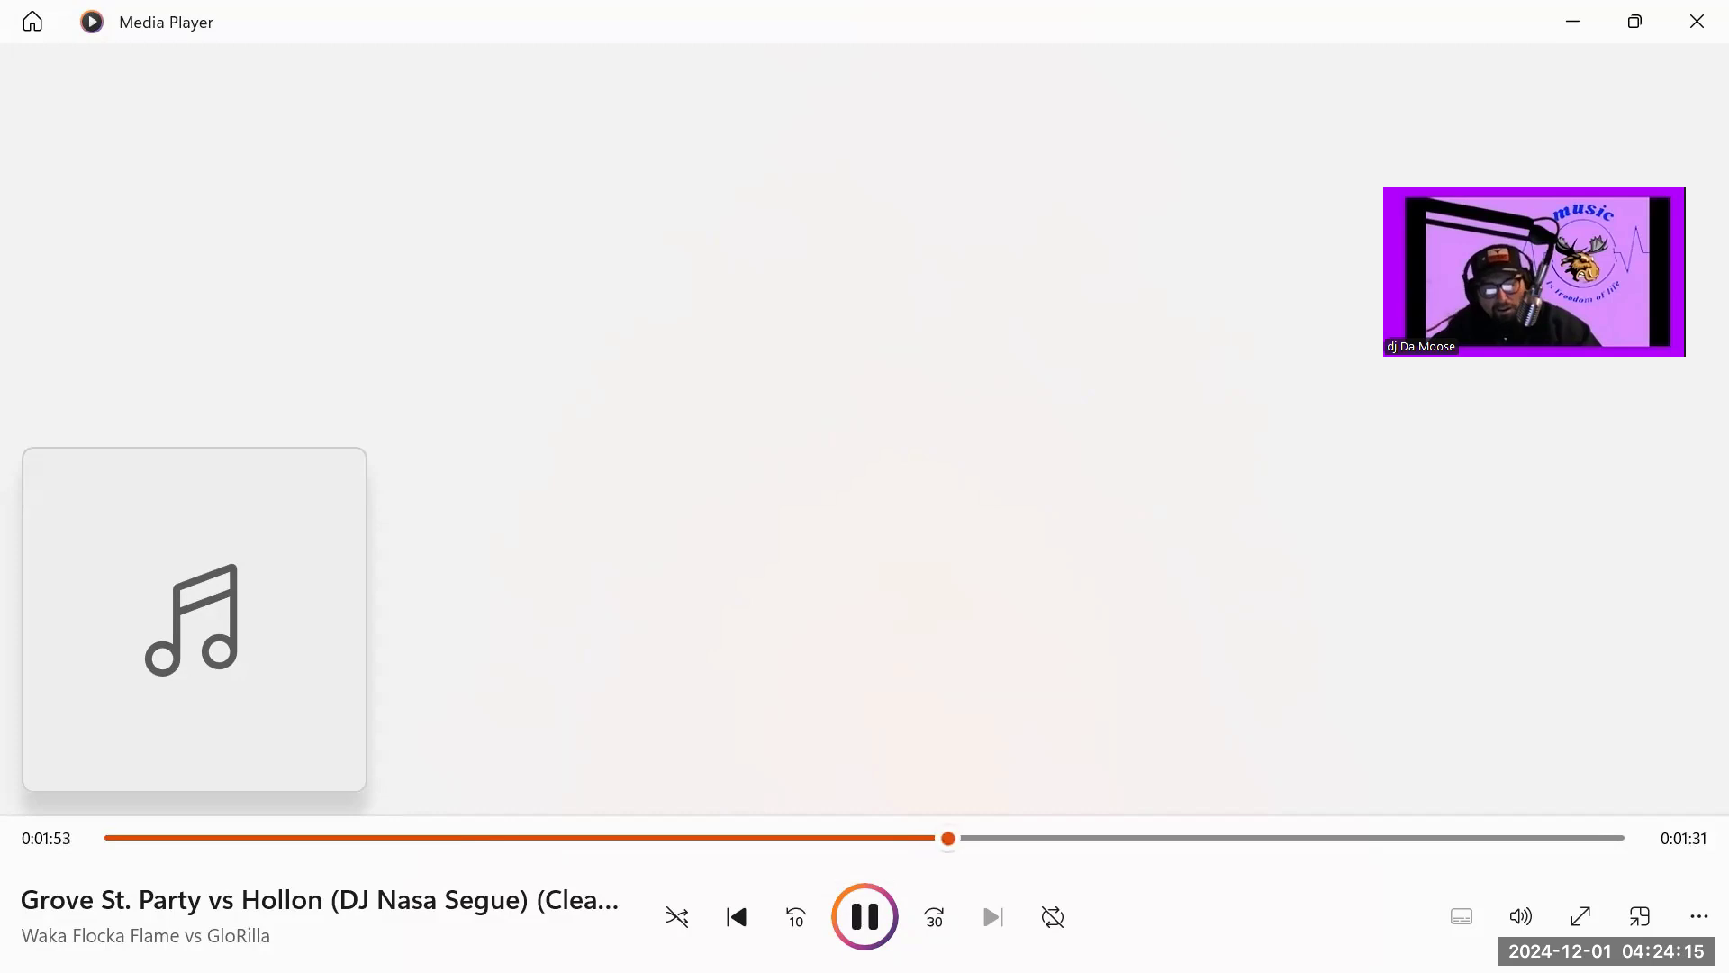
{"action": "key", "text": "space"}
{"action": "left_click", "coordinate": [1574, 23]}
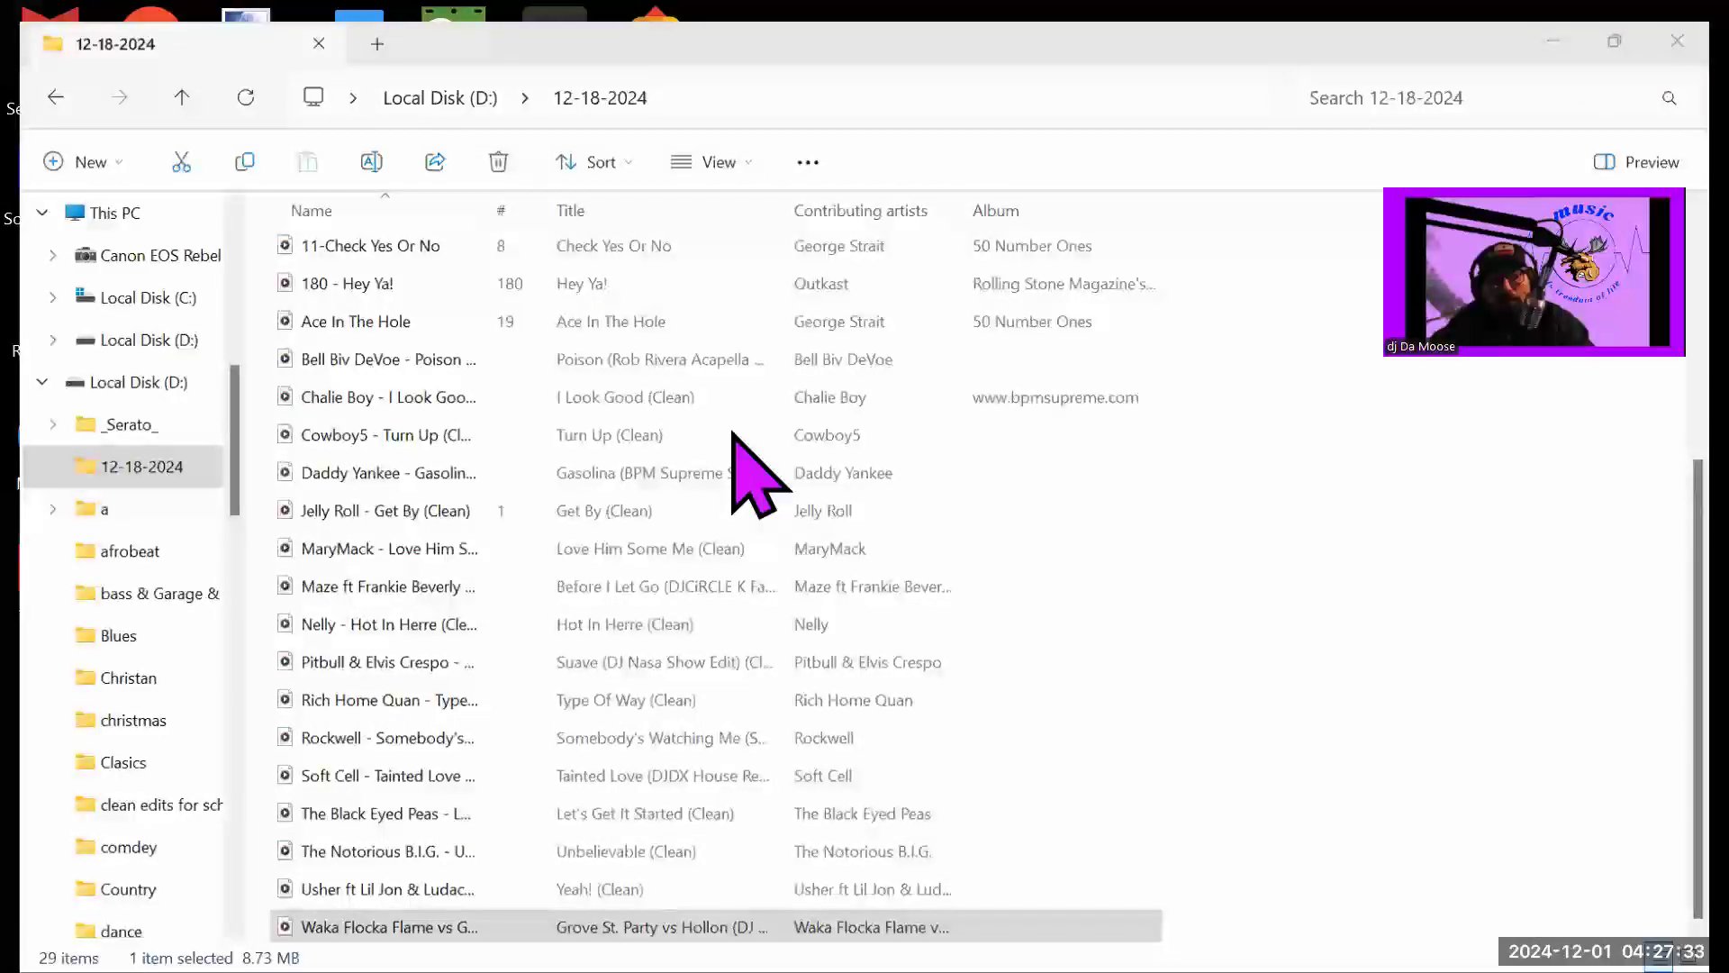
- Minimize all windows with Win+D to reveal the desktop and its Audacity shortcut
{"action": "key", "text": "super+d"}
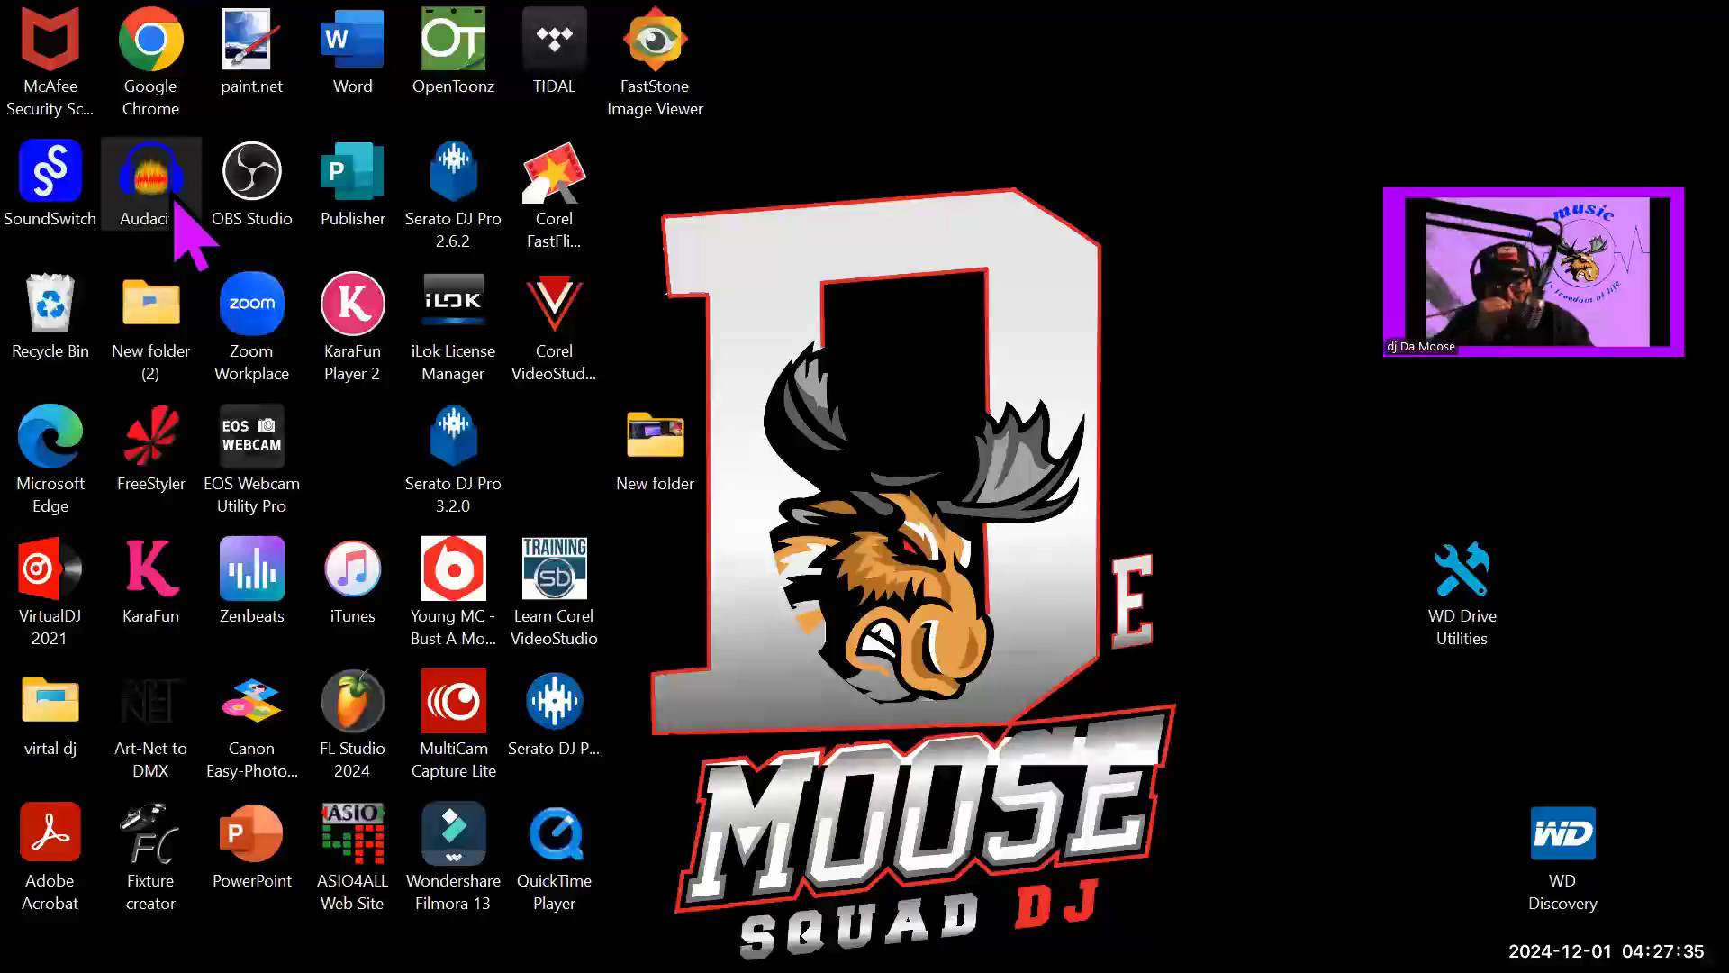